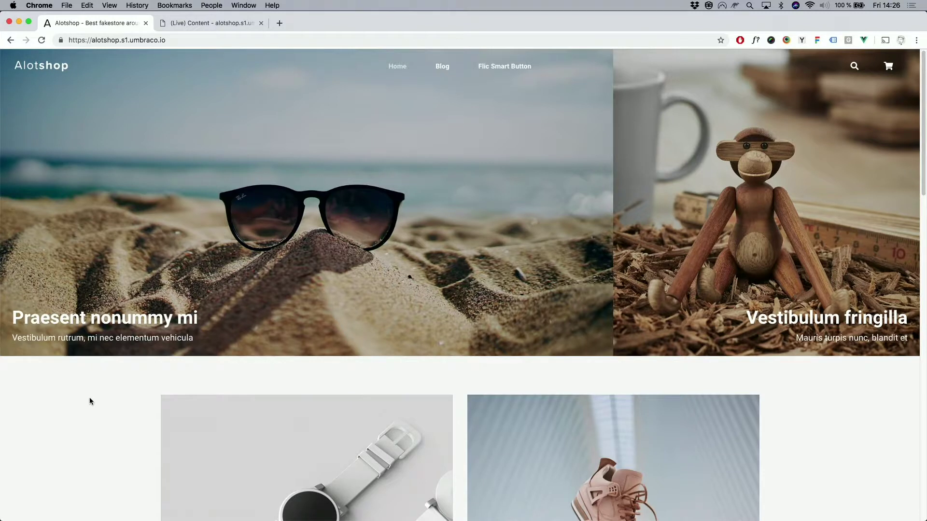
- Look through the Alotshop storefront home page from the hero cards down to the footer
scroll(101, 383, down, 5)
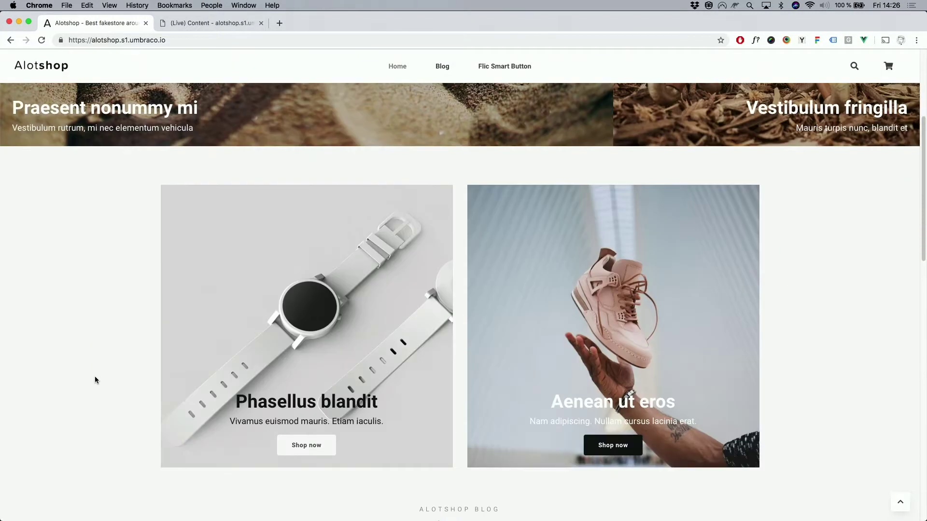
scroll(97, 374, down, 5)
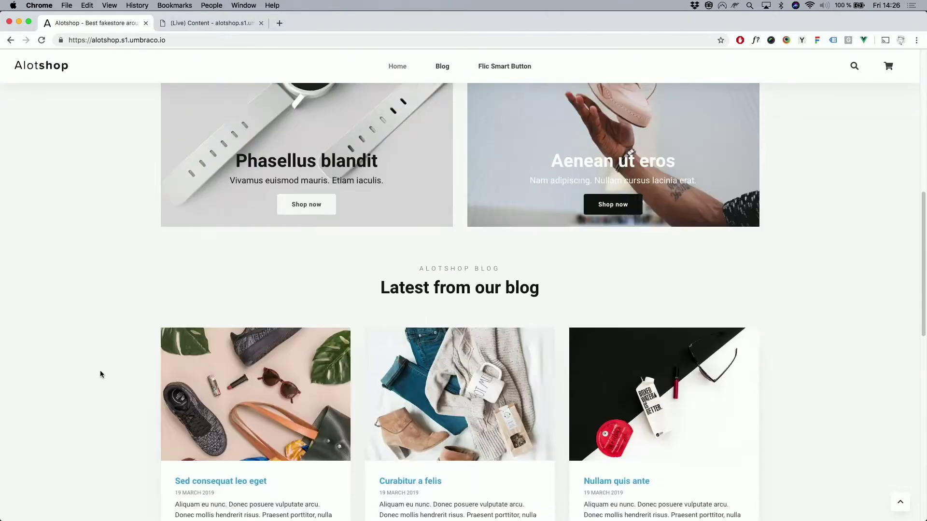
scroll(100, 375, down, 5)
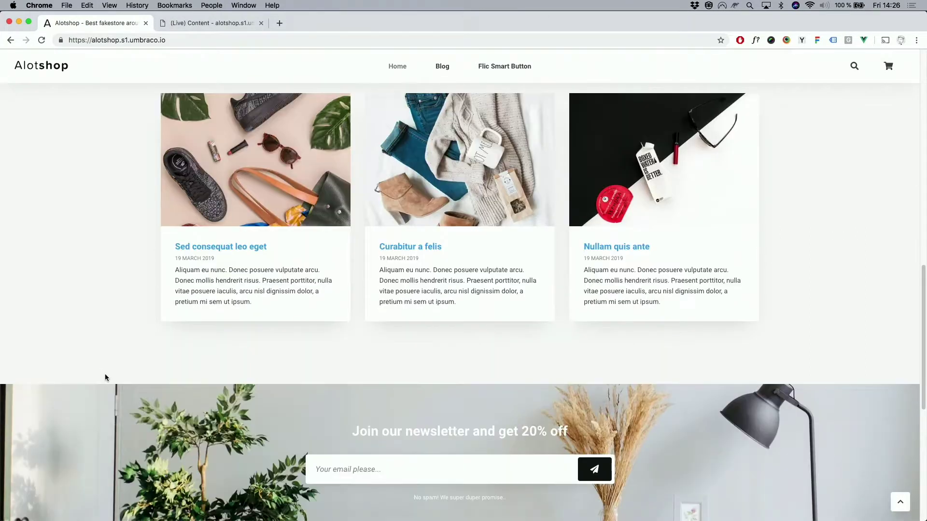
scroll(106, 378, down, 2)
scroll(105, 385, down, 1)
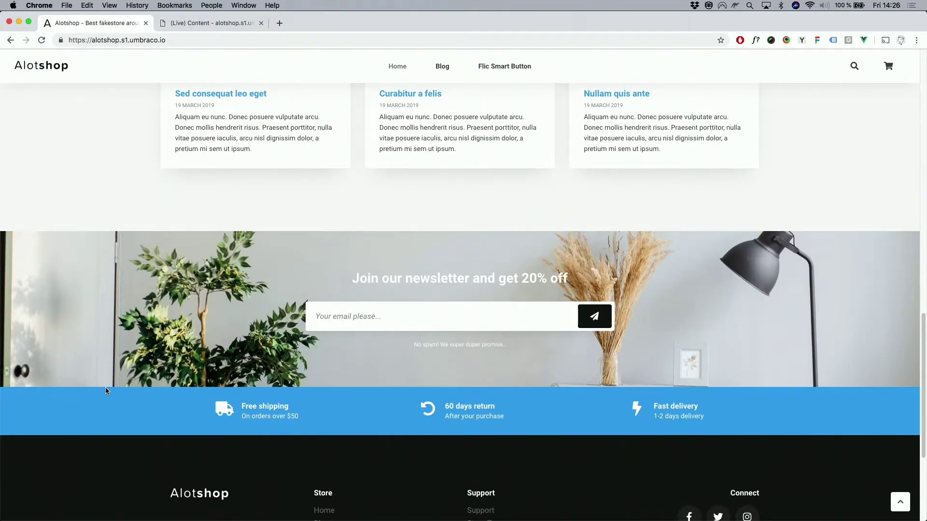
scroll(106, 387, down, 4)
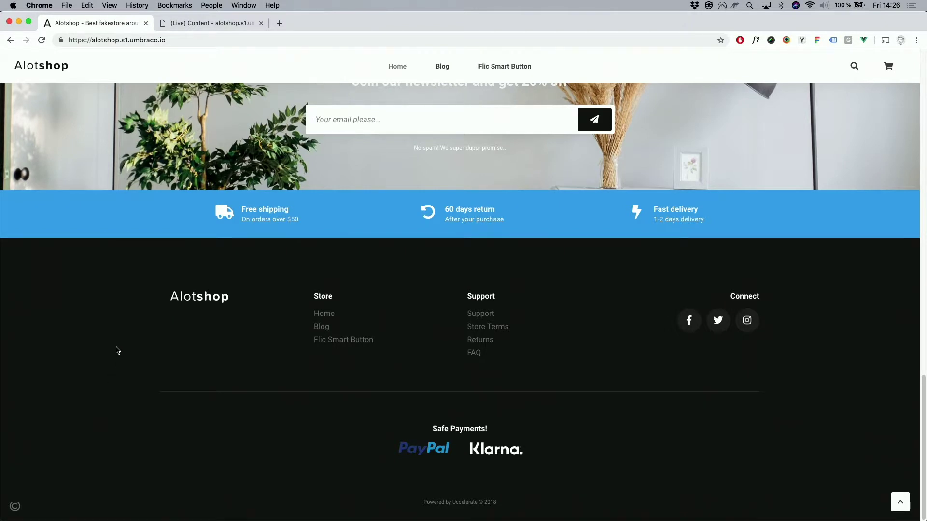
scroll(117, 351, up, 15)
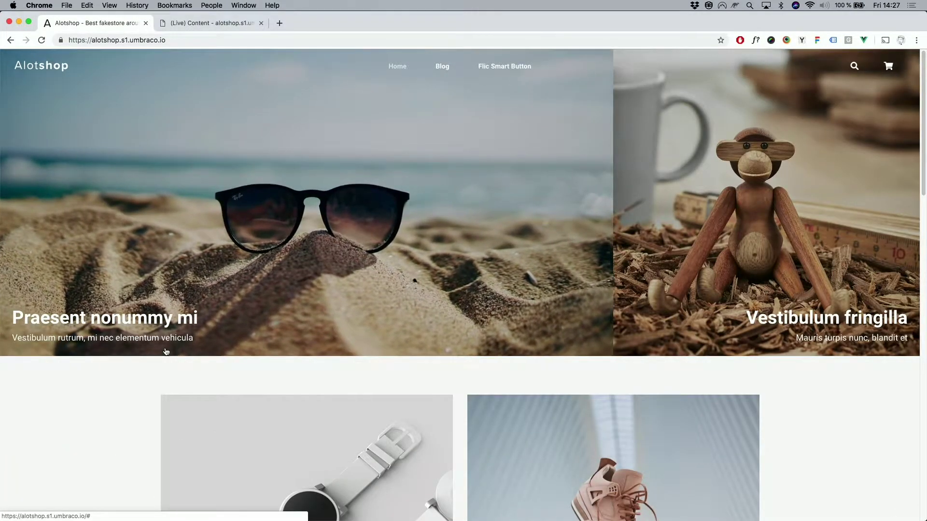
- Log in to the Umbraco back office with the prefilled credentials, open the Home page for editing and collapse its subpages
click(199, 25)
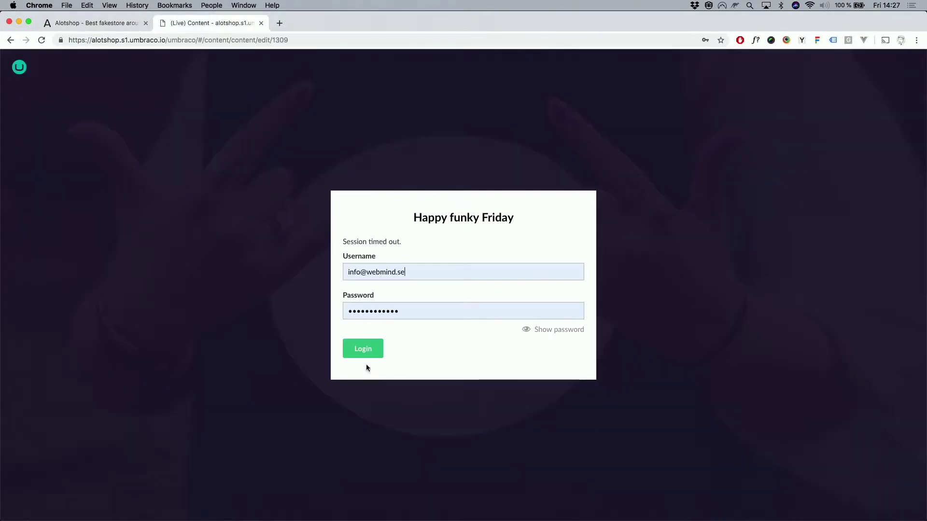
click(357, 353)
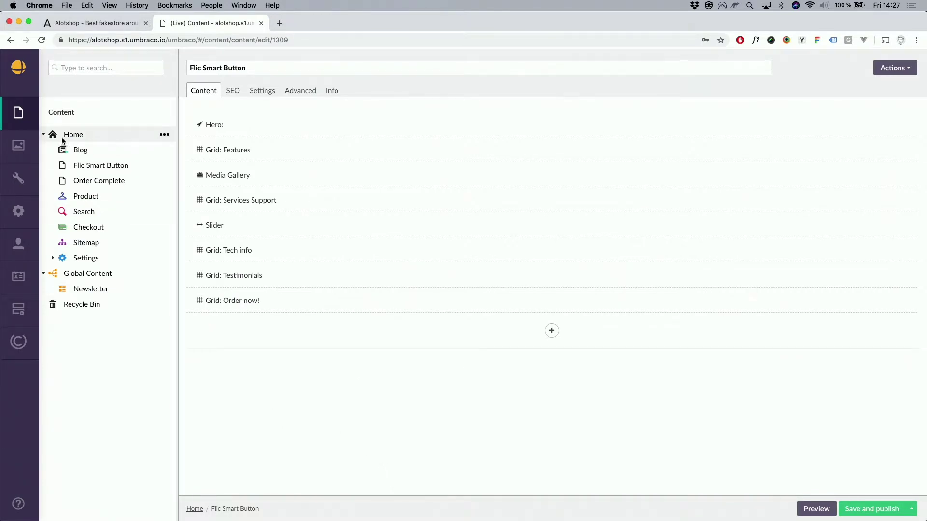
click(77, 136)
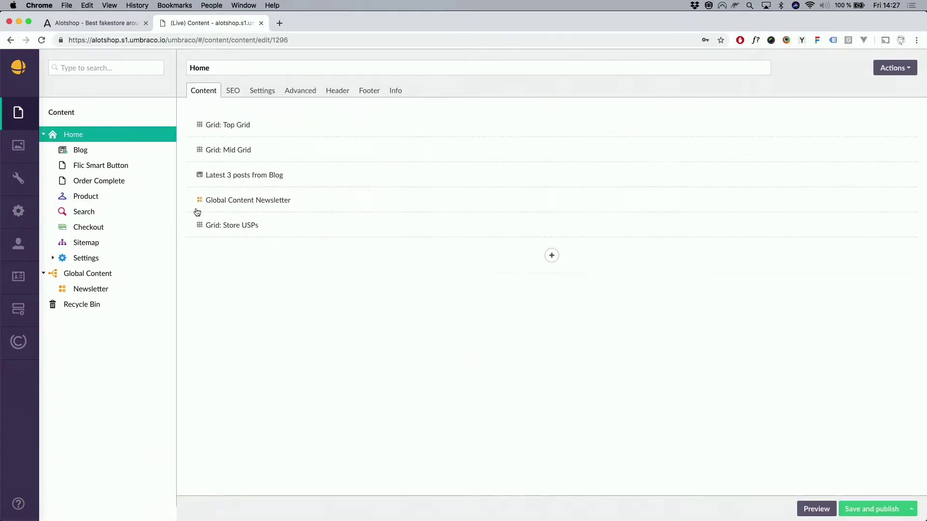
click(44, 135)
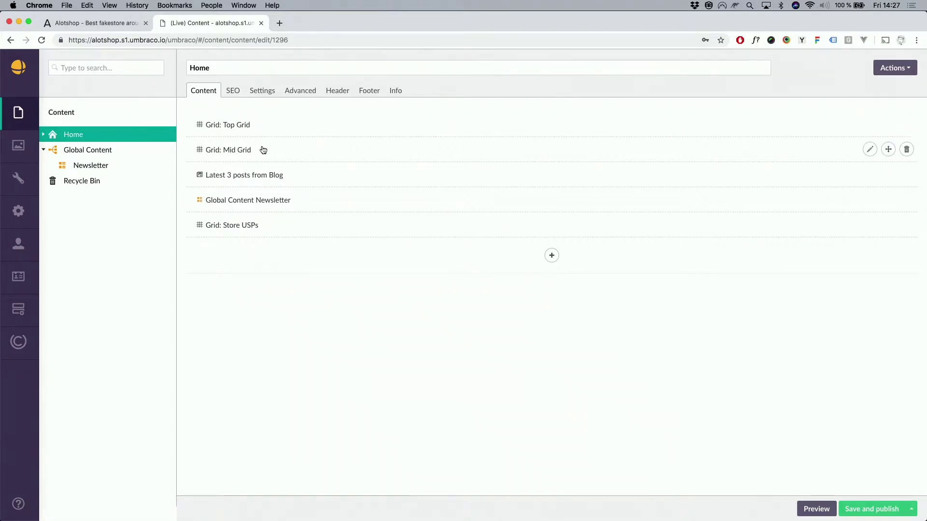
- Examine the Top Grid block and its Praesent nonummy mi card settings against the live home page
click(259, 127)
scroll(574, 299, down, 5)
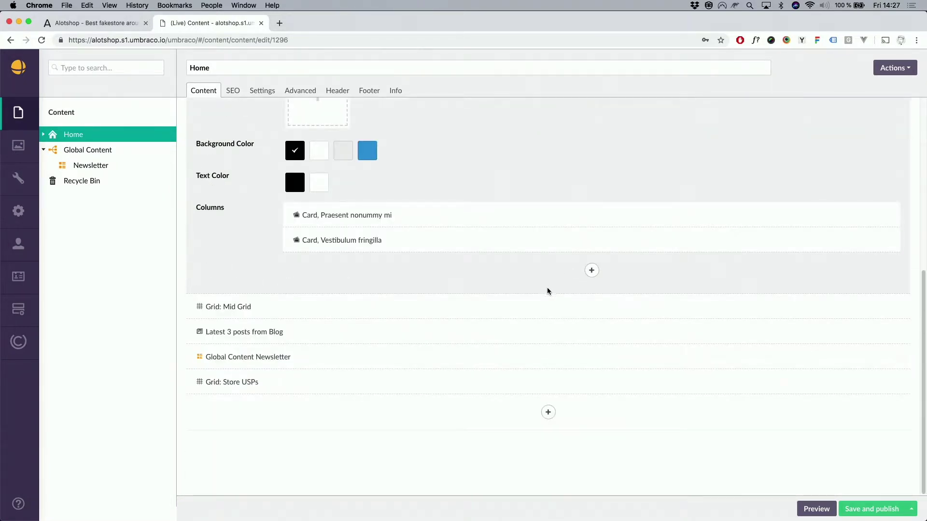
click(363, 216)
scroll(599, 352, down, 3)
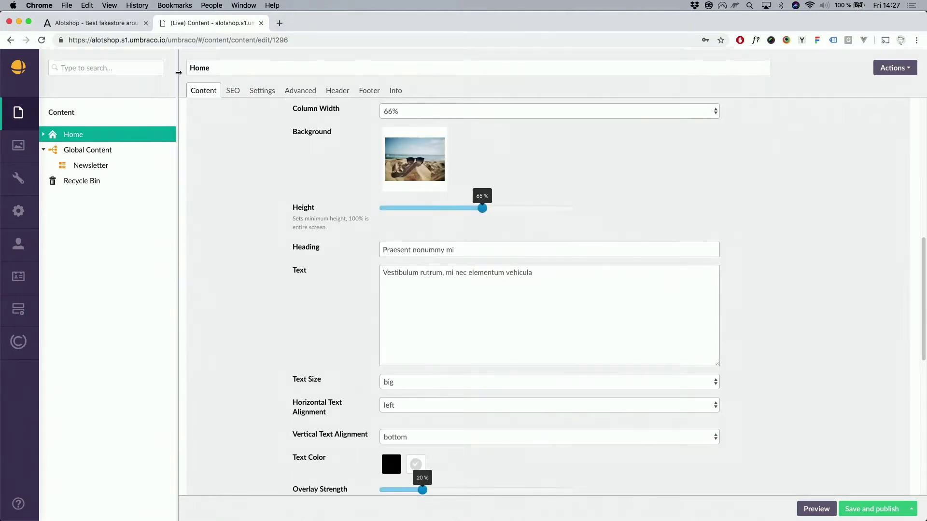
click(112, 30)
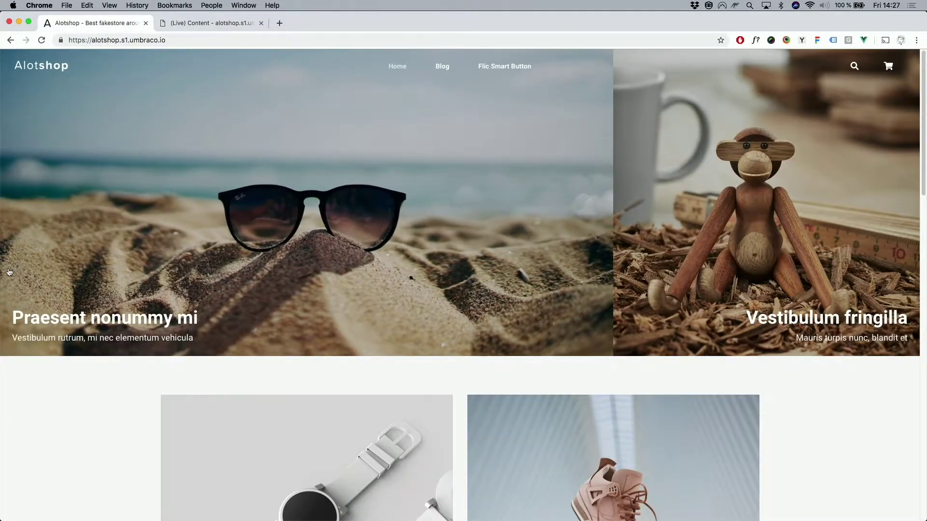
click(203, 23)
scroll(323, 206, up, 10)
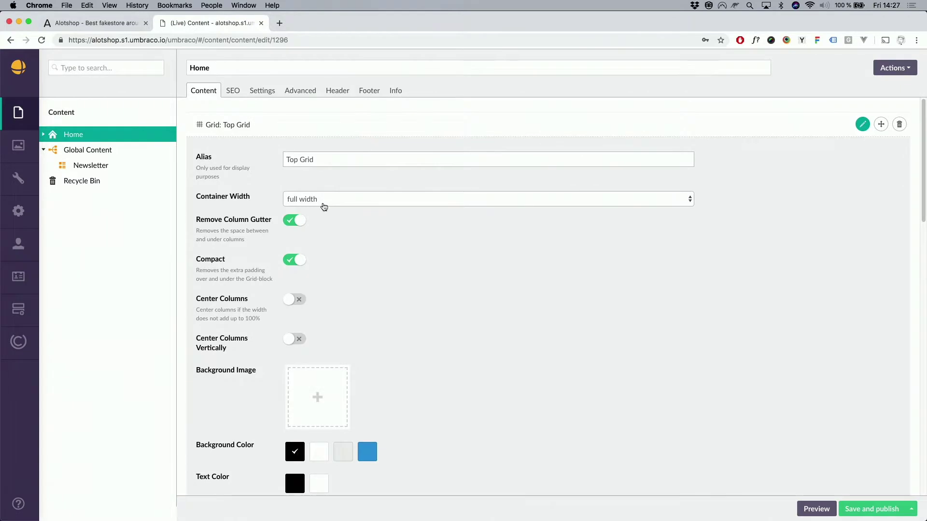
click(248, 126)
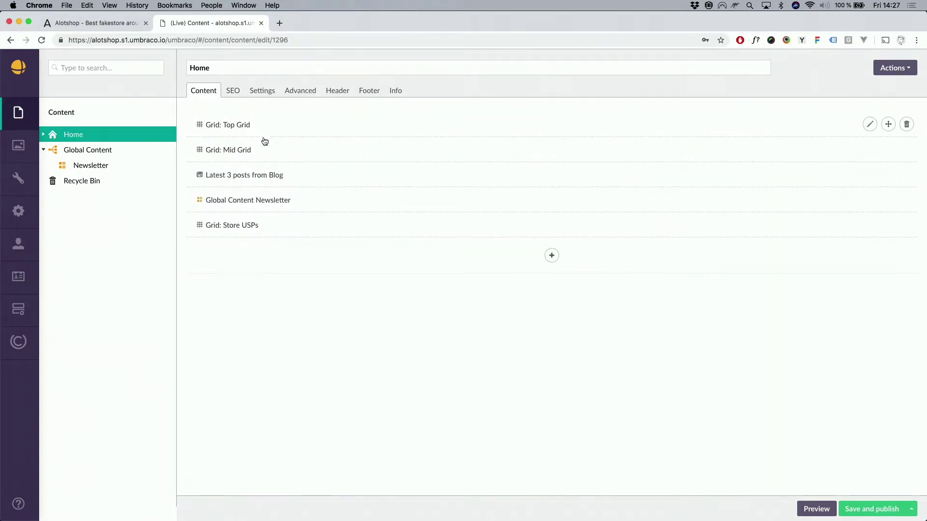
- Examine the Home page's Global Content Newsletter block and the settings of the Newsletter item it references
click(262, 202)
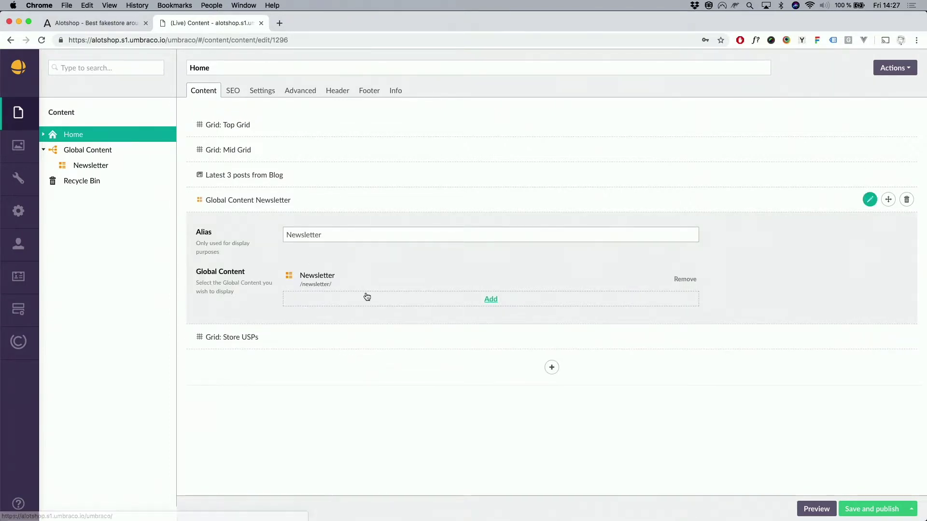
click(89, 173)
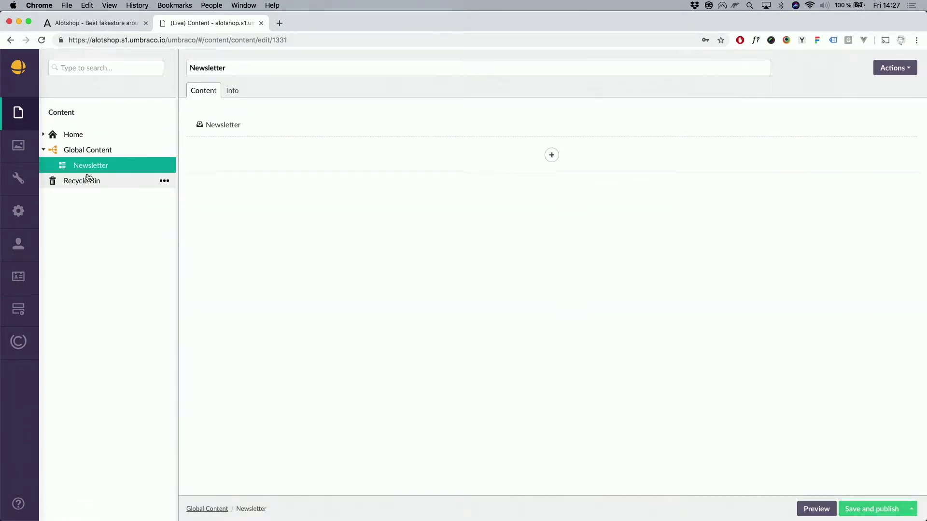
click(366, 131)
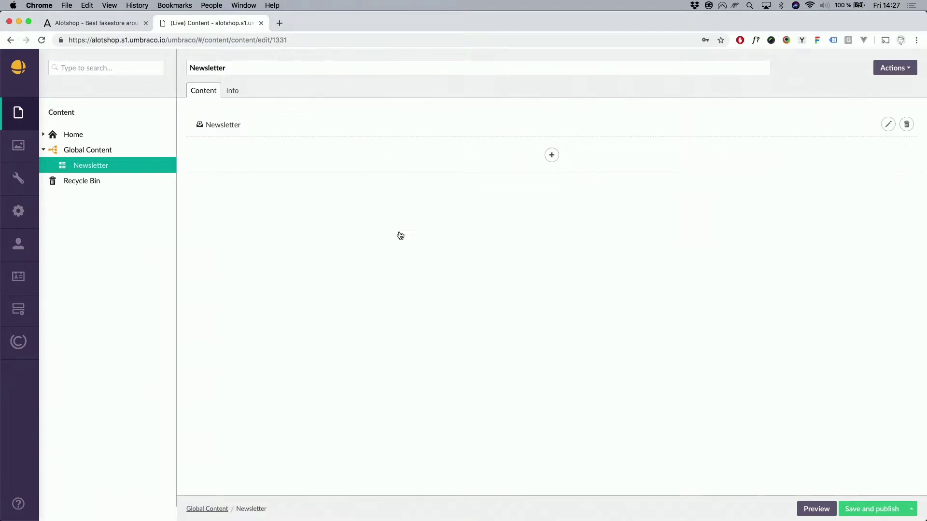
scroll(453, 276, down, 5)
scroll(451, 275, up, 5)
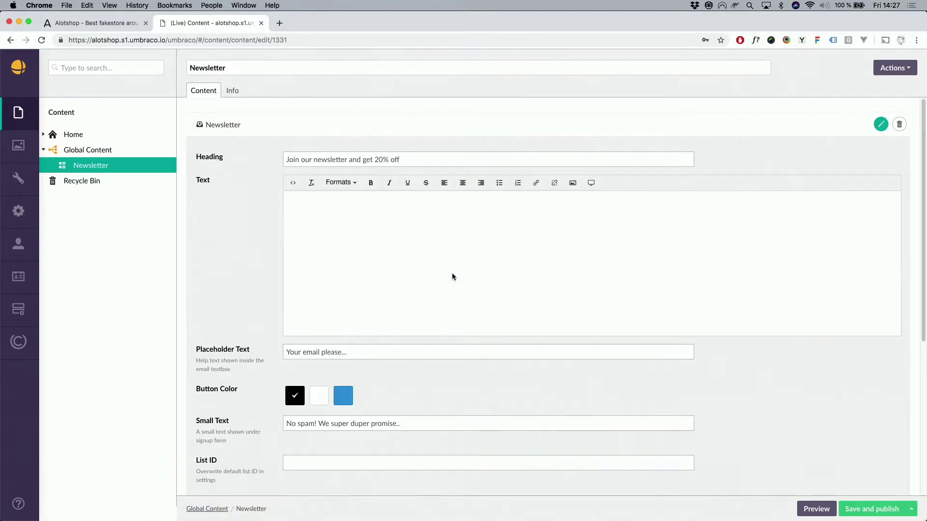
click(279, 132)
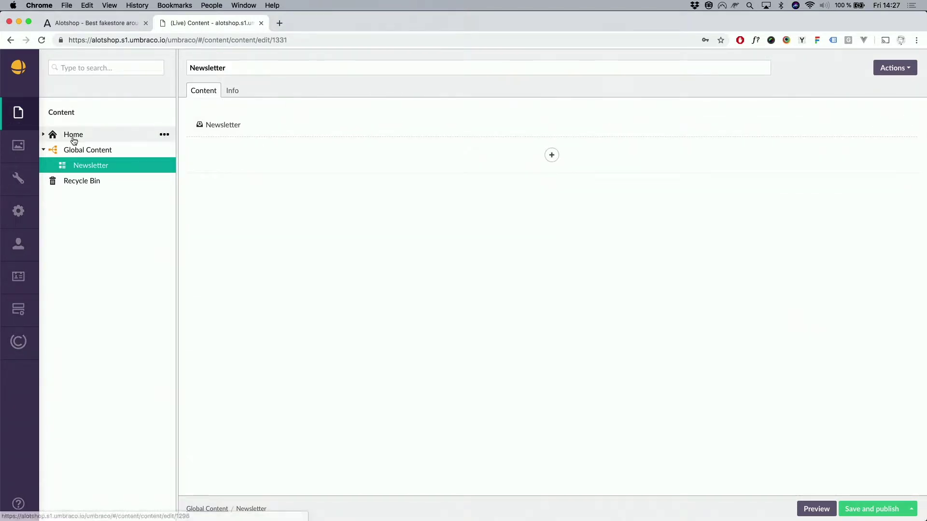
click(45, 150)
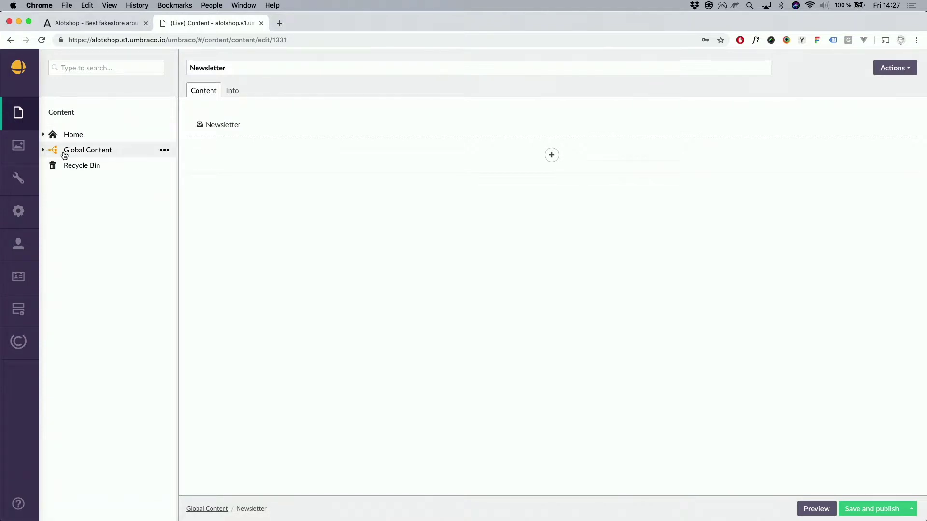
- Expand the Home page's subpages and review the Home page's SEO and header settings
click(43, 135)
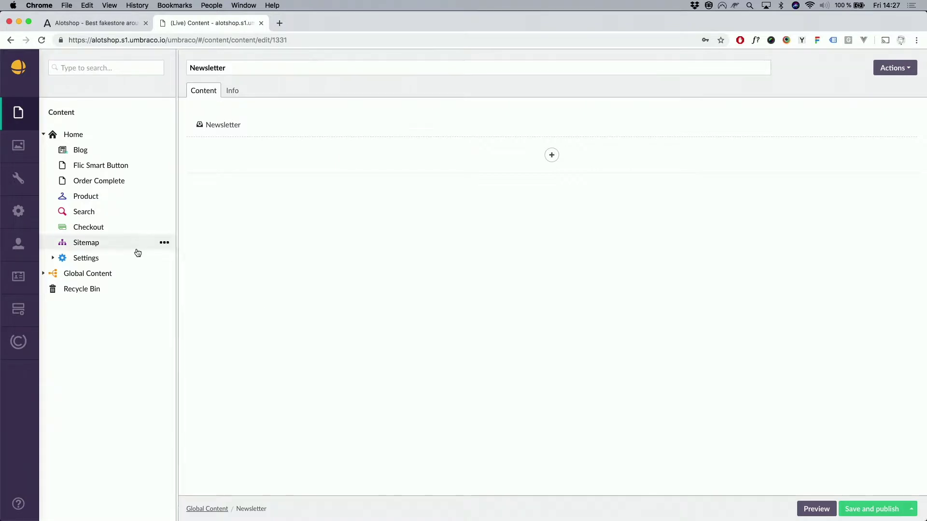
click(92, 140)
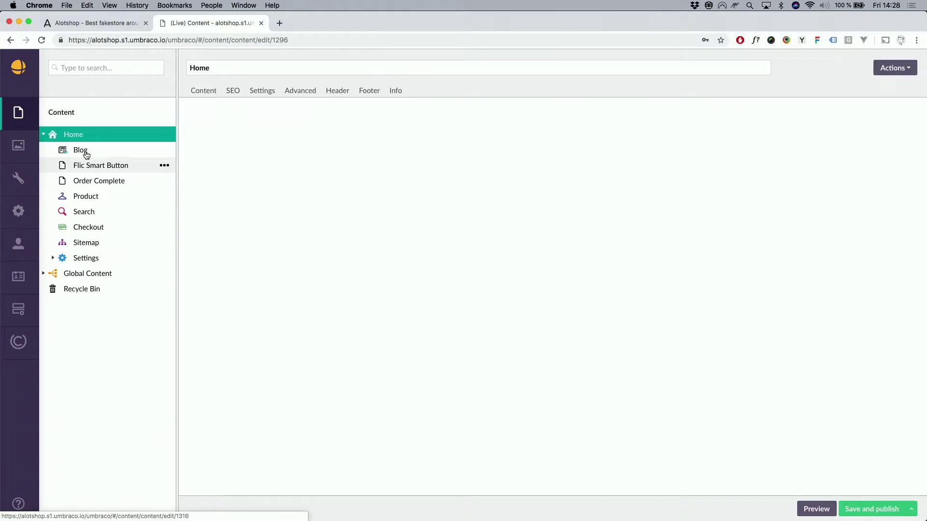
click(236, 91)
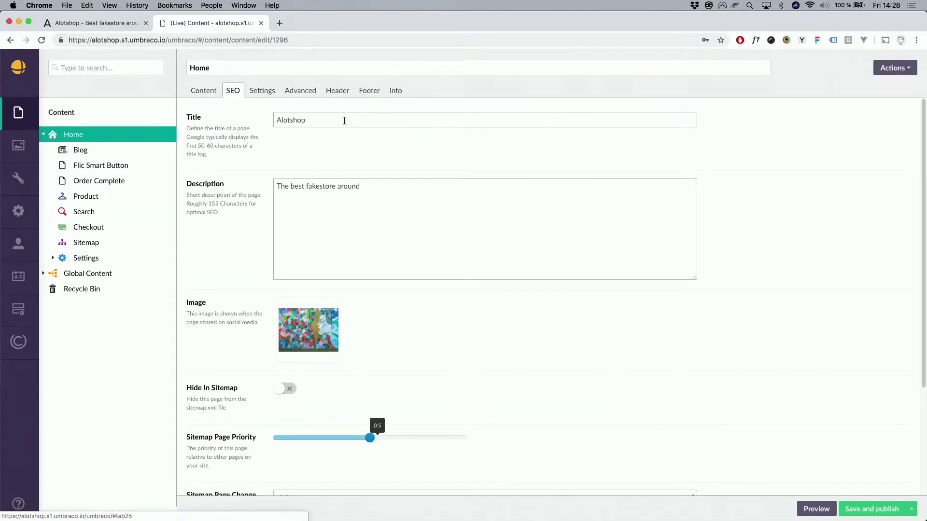
click(337, 91)
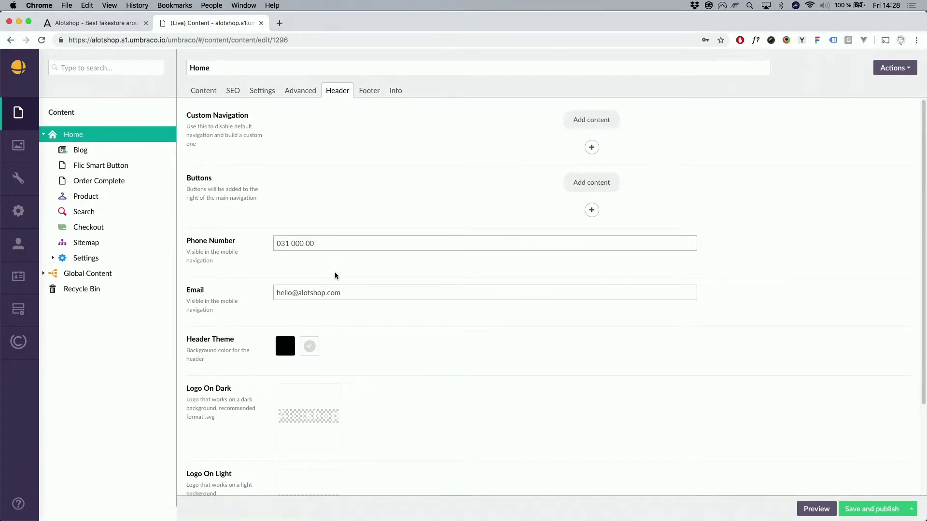
scroll(375, 372, down, 3)
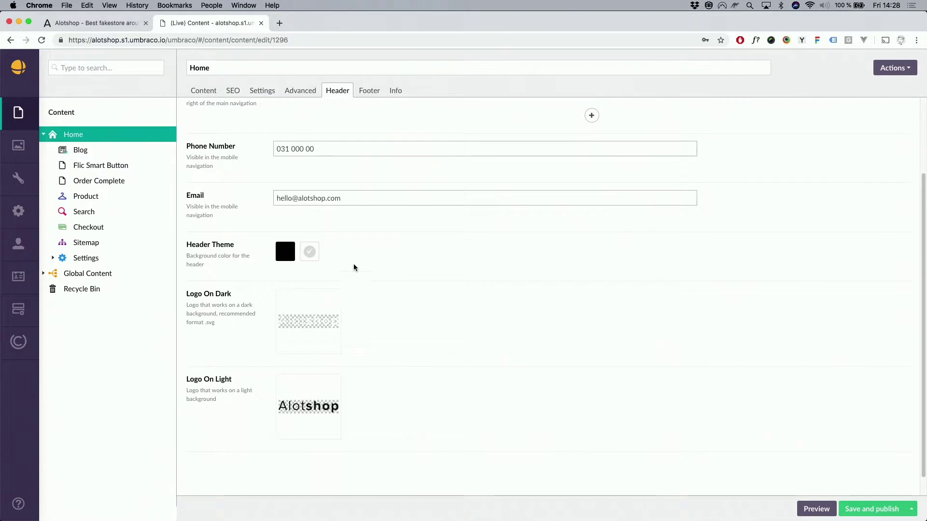
- Review the Home page's footer settings and inspect its first Logos block
click(366, 93)
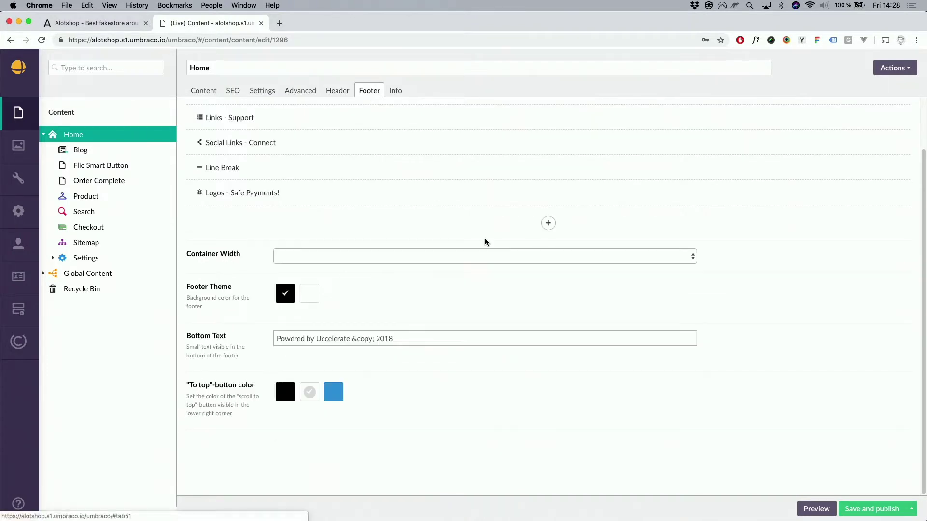
scroll(387, 236, up, 2)
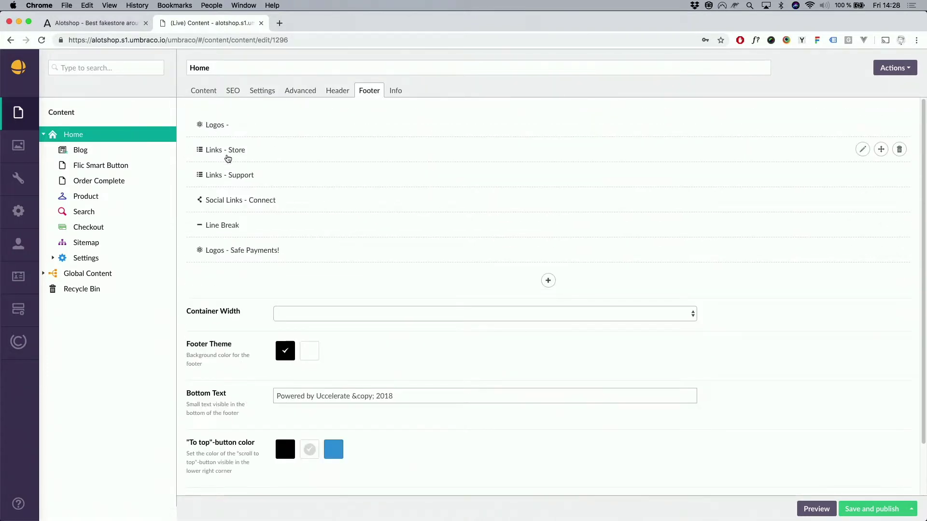
click(246, 132)
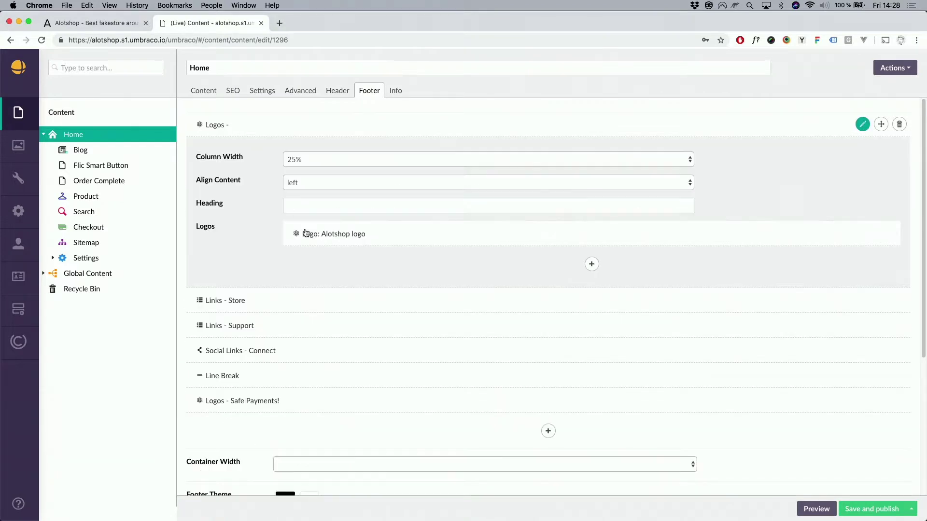
click(281, 131)
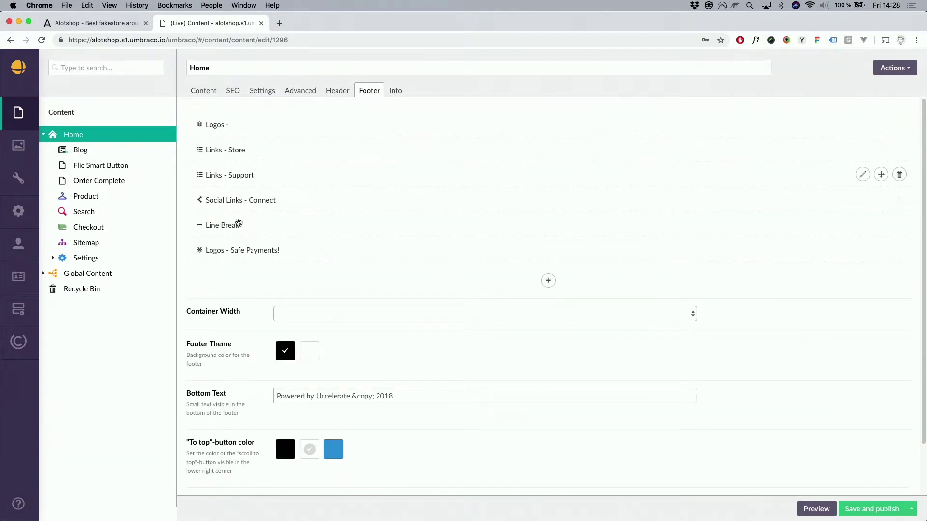
- View the footer on the live home page and inspect the footer's Line Break block in the back office
click(97, 22)
scroll(398, 311, down, 5)
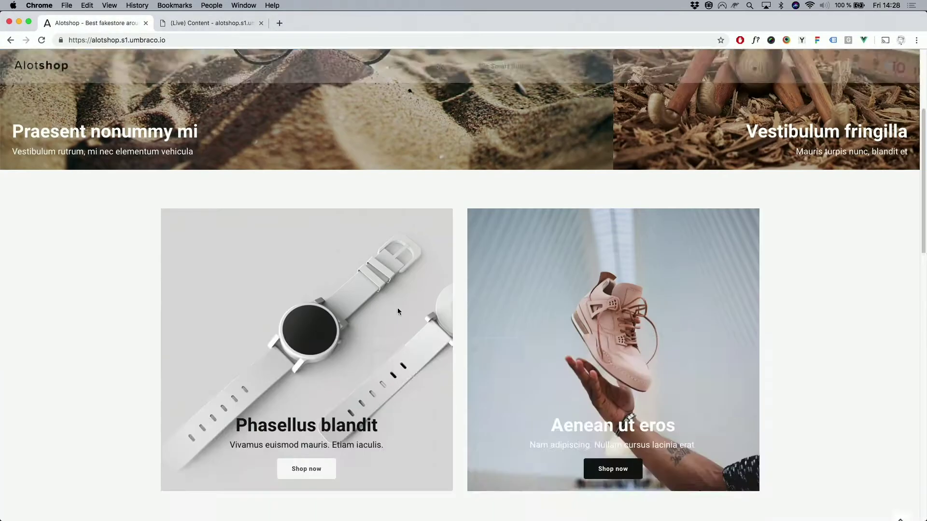
scroll(398, 311, down, 10)
click(209, 23)
scroll(330, 177, down, 2)
click(291, 169)
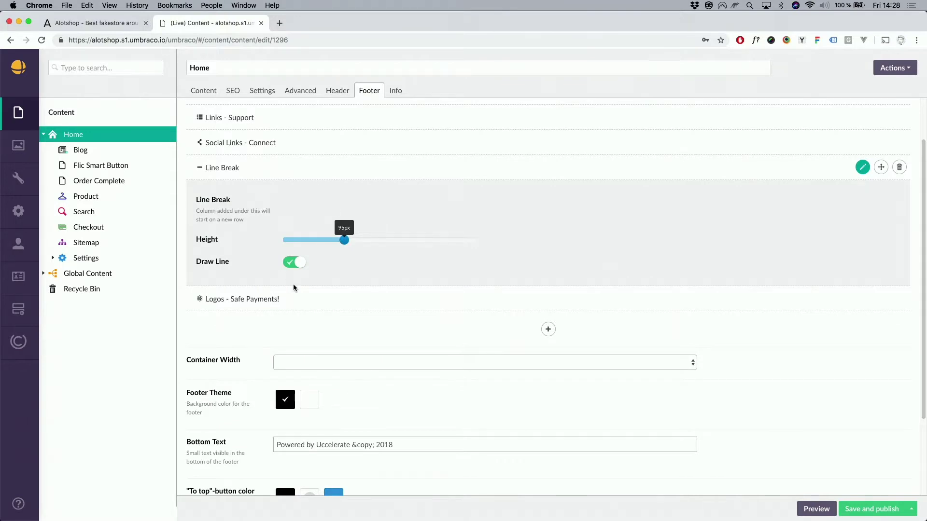
click(300, 166)
- Inspect the footer's Social Links - Connect block and compare it with the live page's footer
click(296, 151)
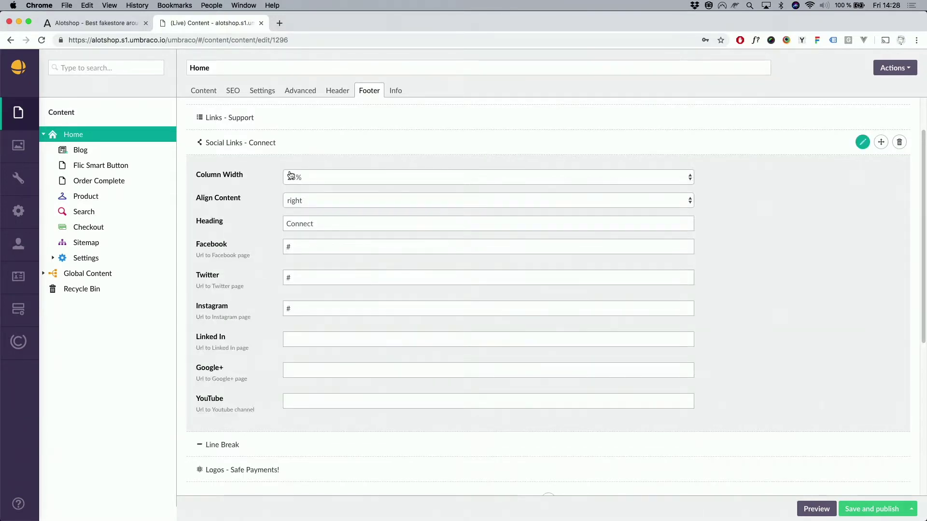
click(96, 23)
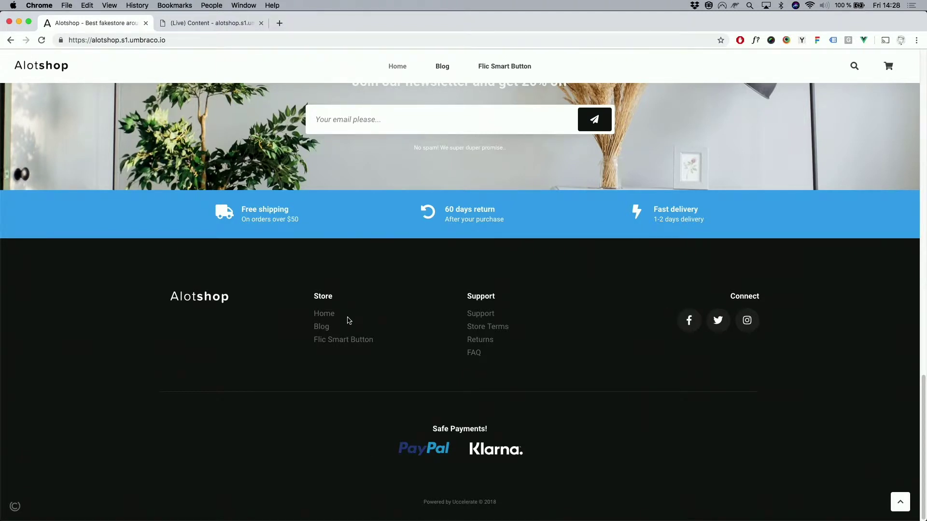
scroll(349, 321, up, 4)
scroll(382, 332, down, 4)
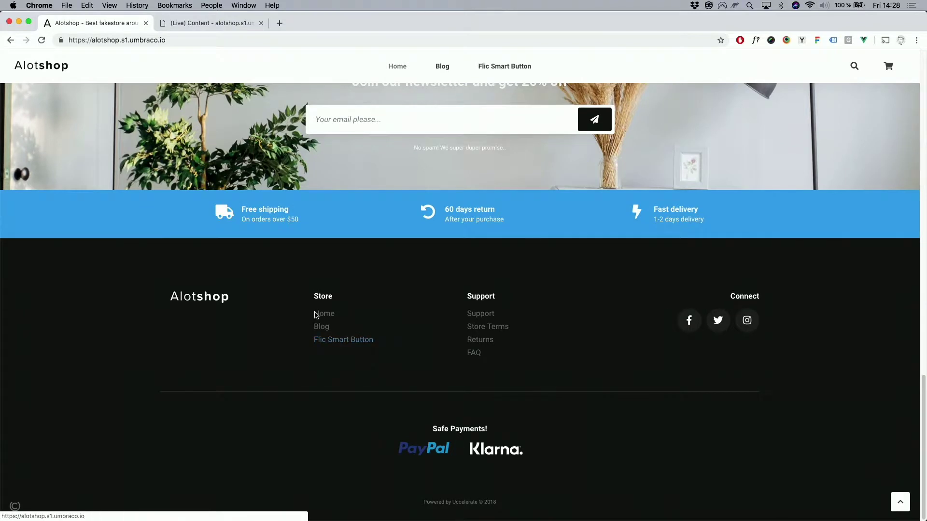
- Return to the top of the live home page, and view the Product page's content in the back office
scroll(343, 330, up, 6)
scroll(349, 315, up, 10)
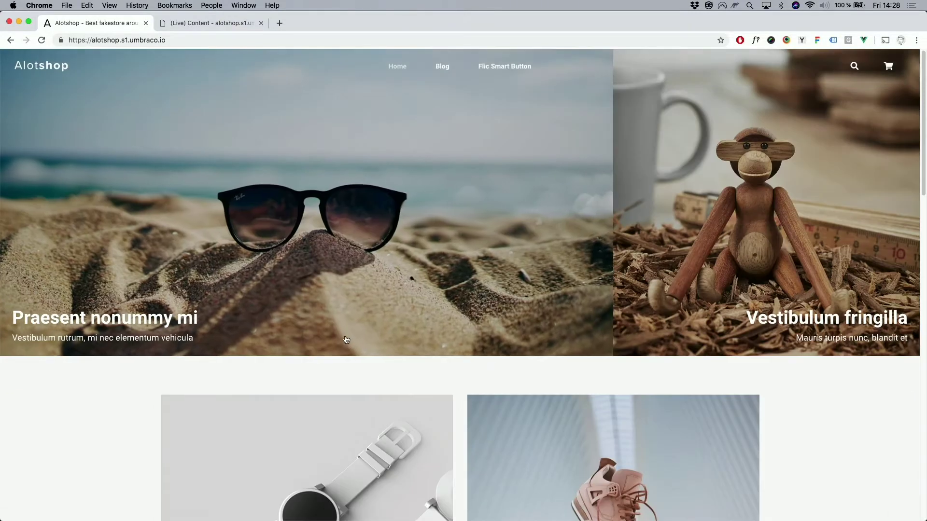
click(193, 24)
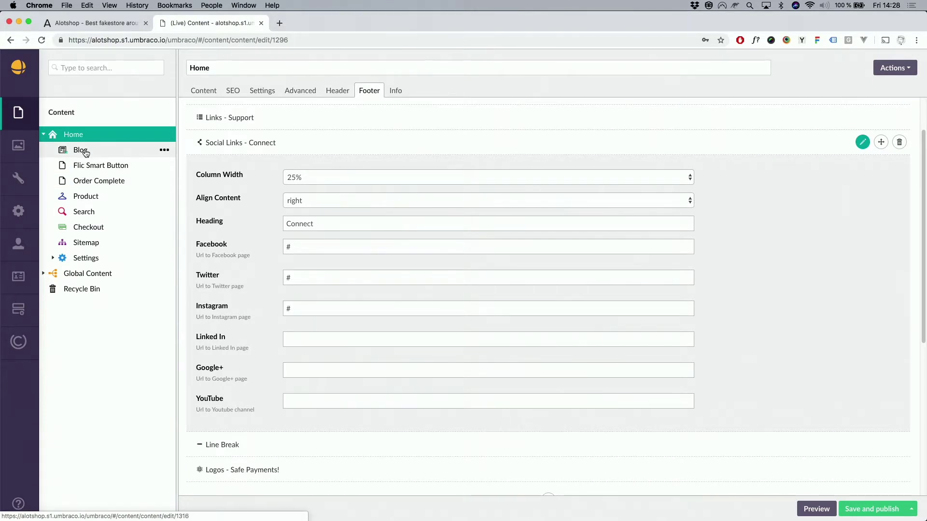
click(90, 201)
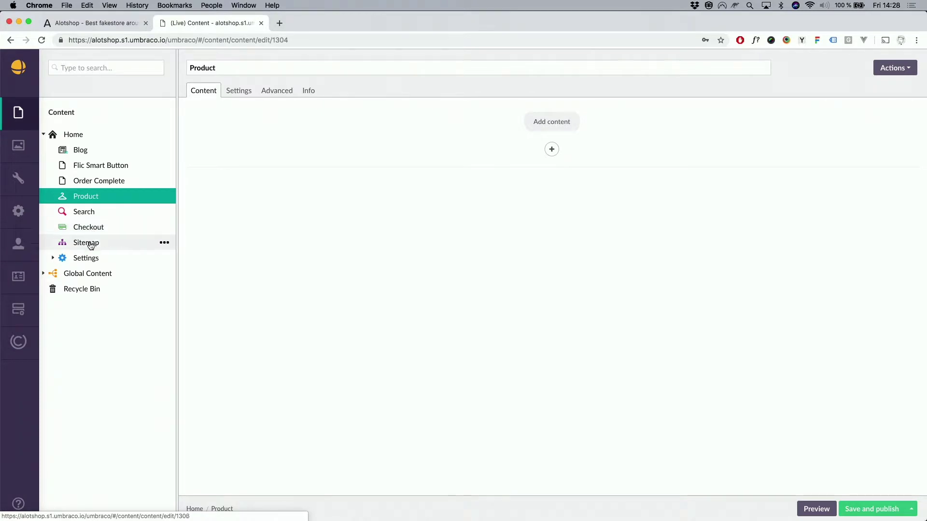
- Expand the site's Settings and review the General settings for SEO and the newsletter's email marketing provider
click(53, 258)
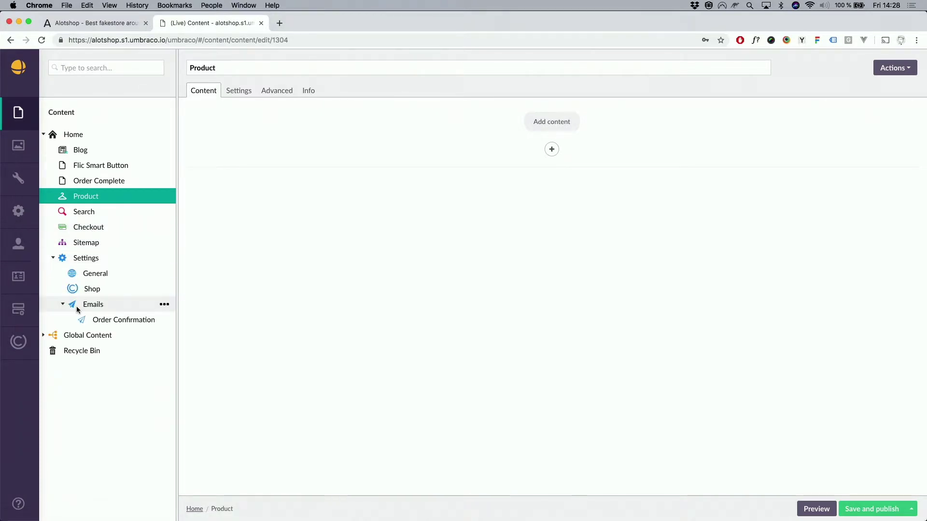
click(88, 273)
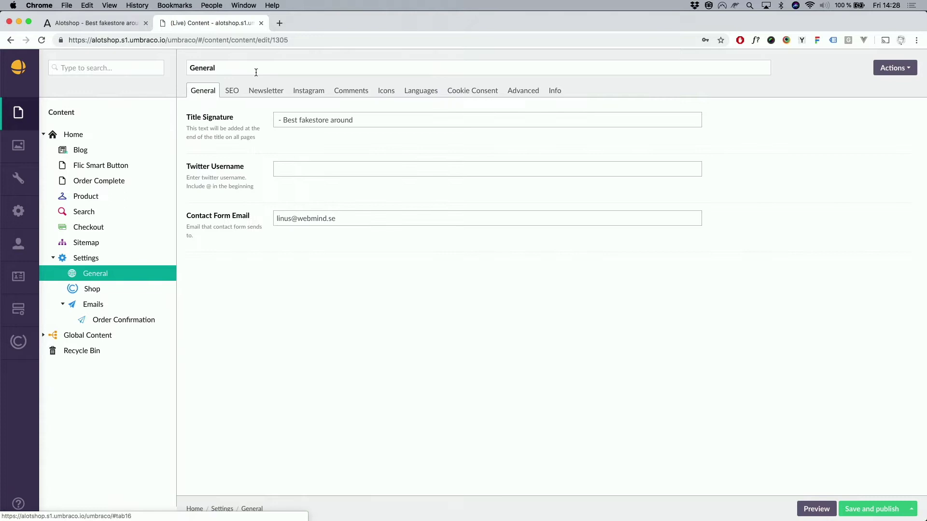
click(237, 96)
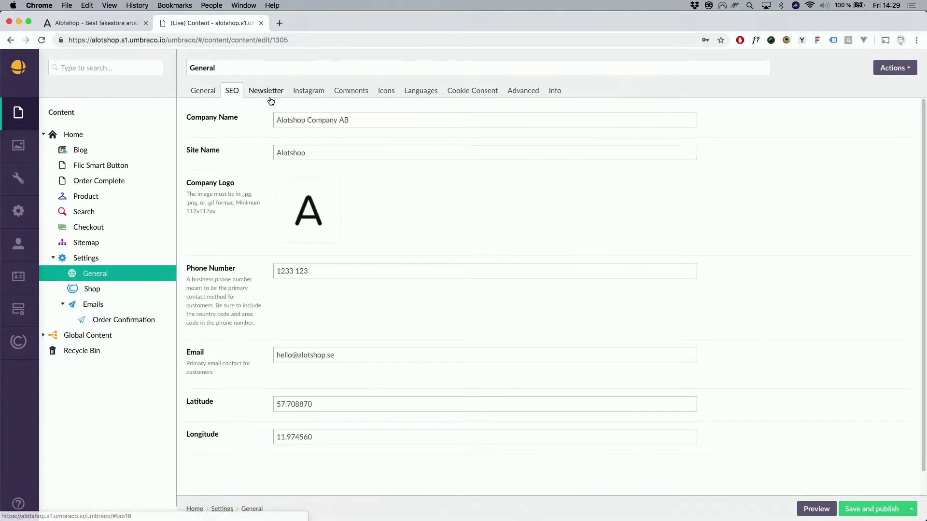
click(268, 91)
click(304, 120)
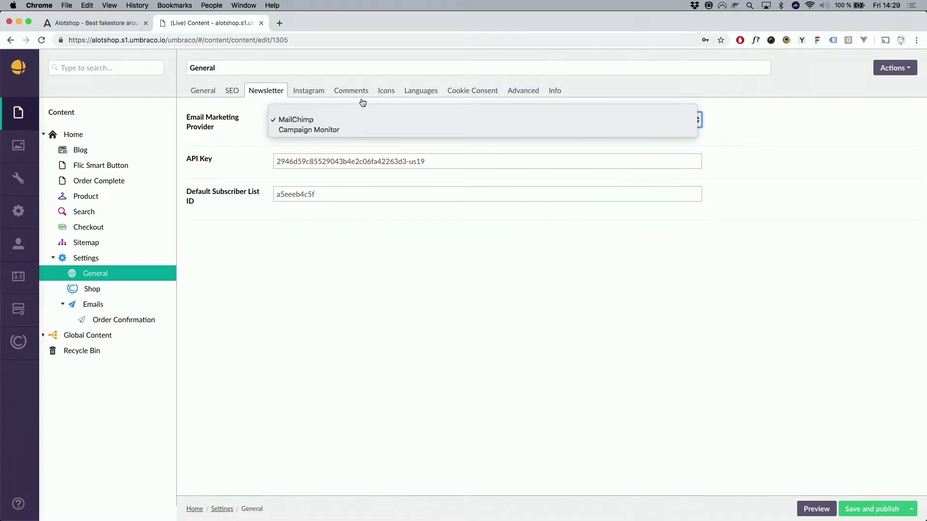
click(413, 103)
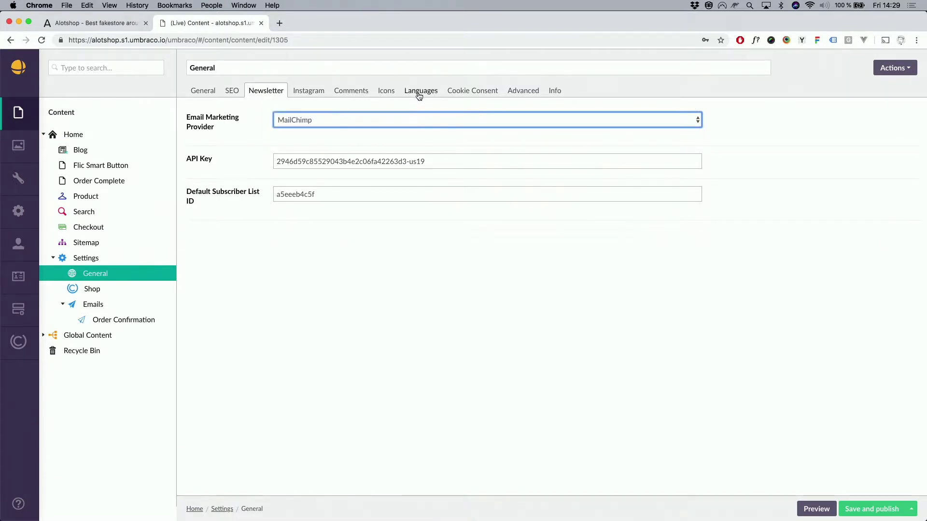
- Review the General settings for icons, languages and cookie consent
click(387, 92)
click(419, 92)
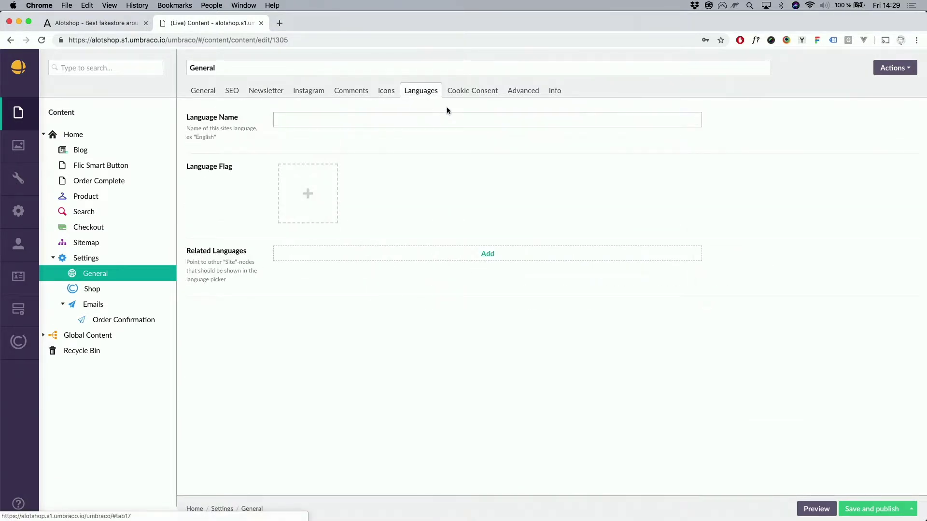
click(472, 91)
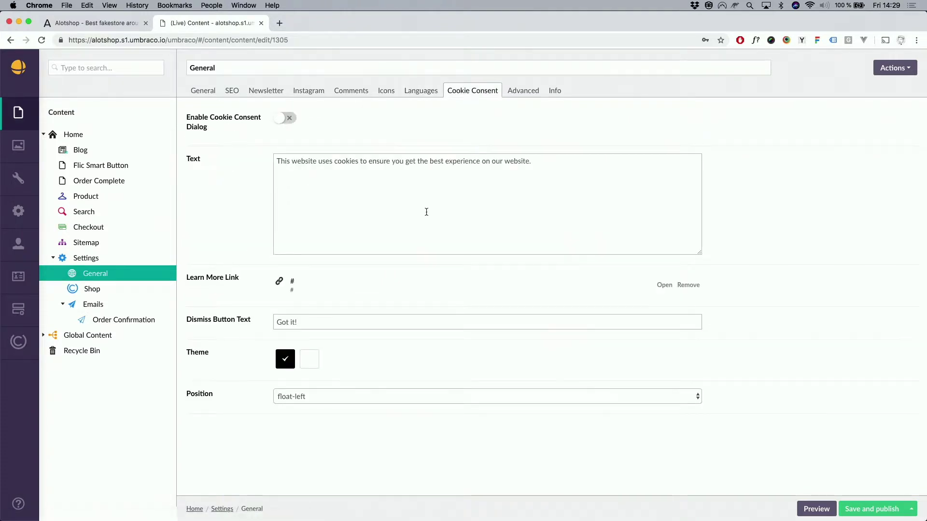
- Review the Shop settings for search, product and checkout, and inspect the Order Confirmation email before collapsing Settings
click(111, 290)
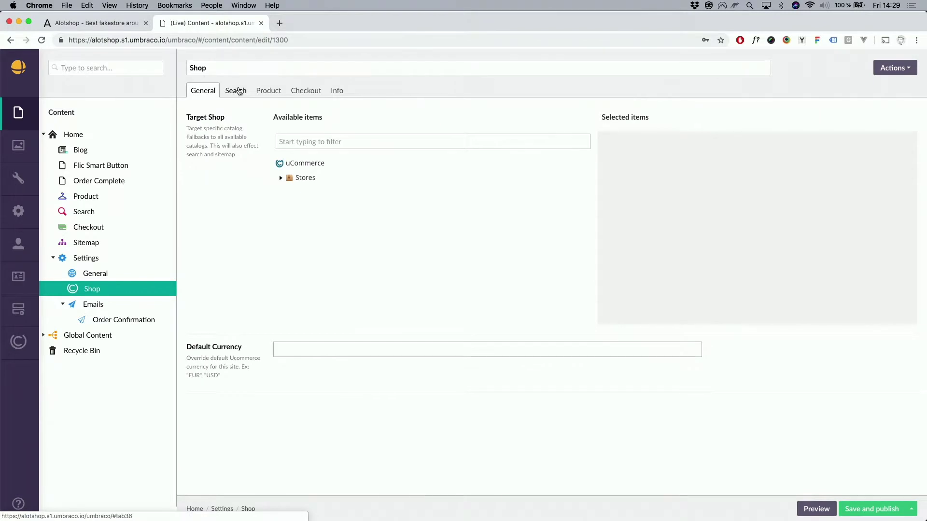
click(240, 97)
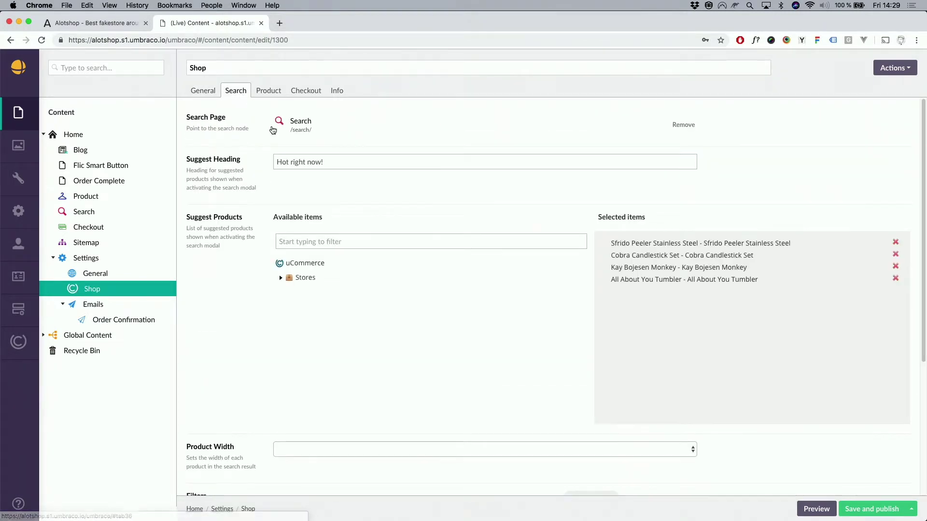
click(269, 93)
click(305, 96)
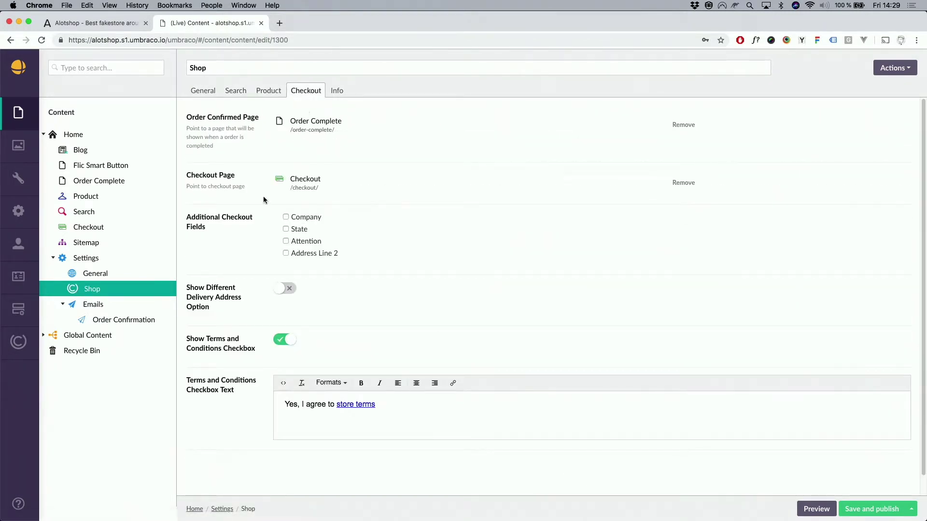
click(124, 320)
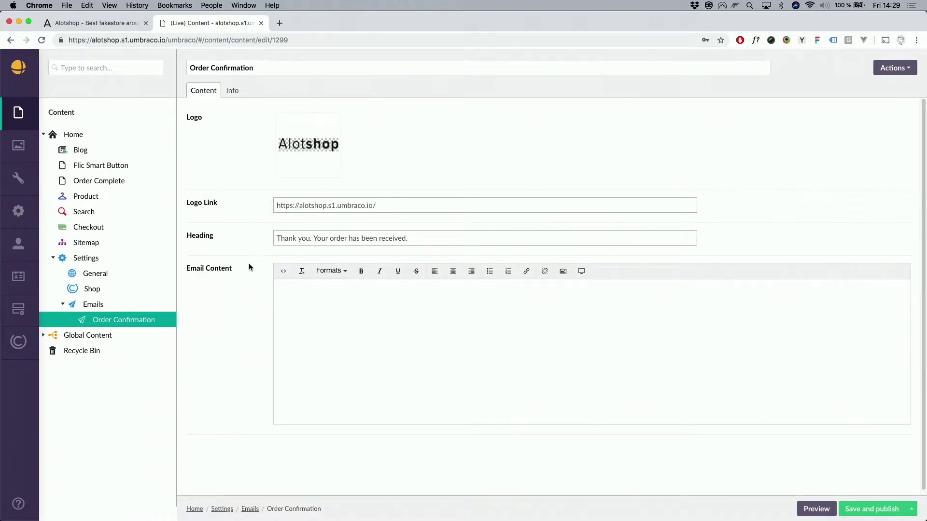
click(53, 258)
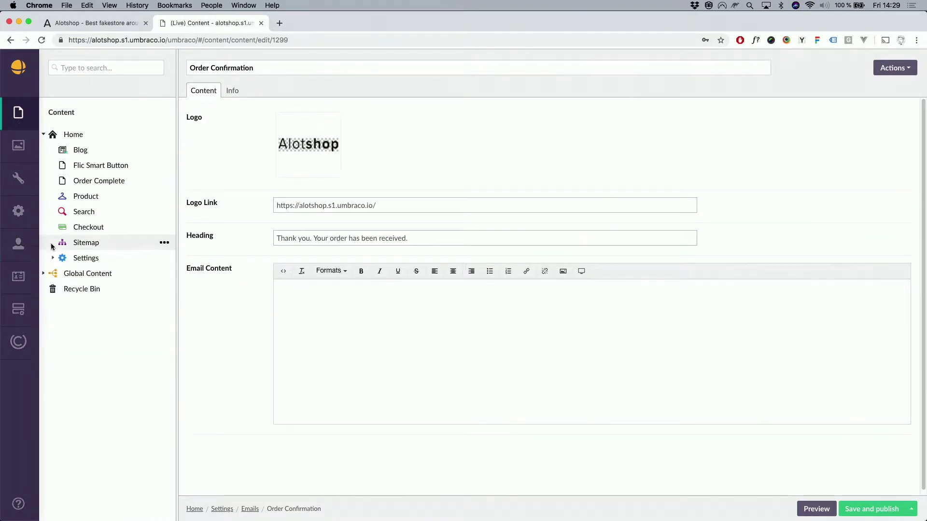
- Look over the live home page's blocks down to the newsletter signup and return to its top
click(102, 22)
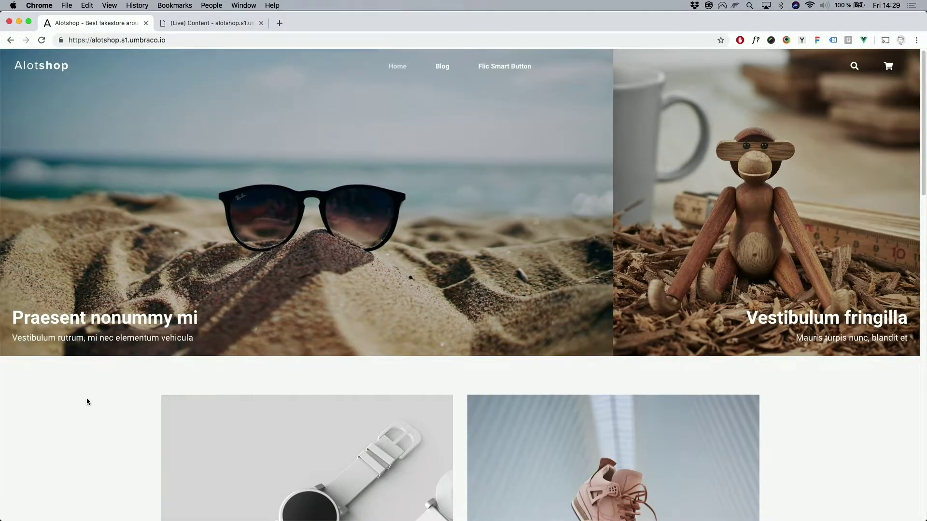
scroll(113, 415, down, 20)
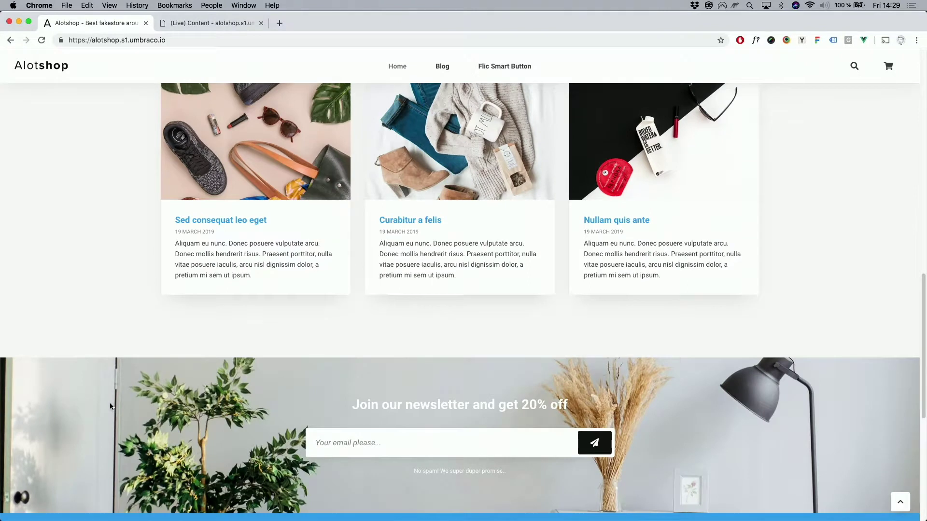
scroll(106, 396, up, 9)
scroll(102, 386, up, 10)
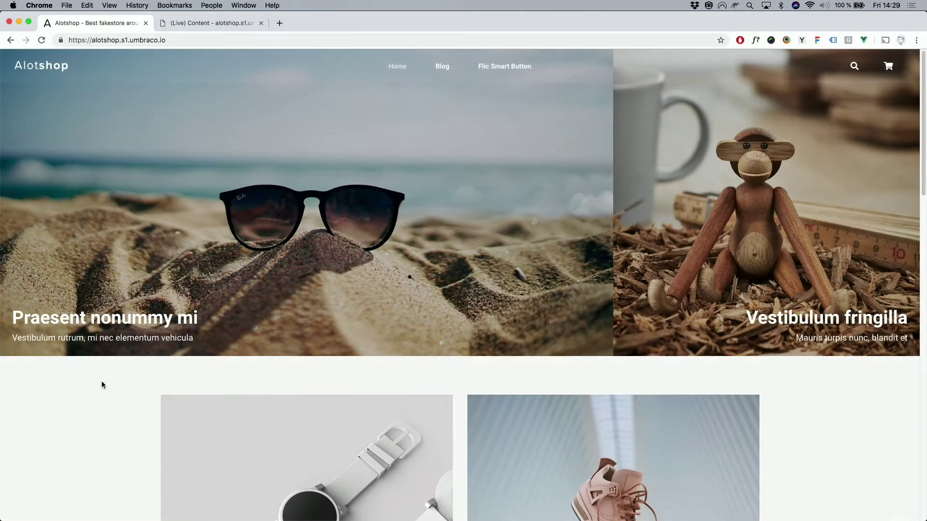
- Add a Product List block to the Home page's content in the back office with the heading "This just in"
click(196, 25)
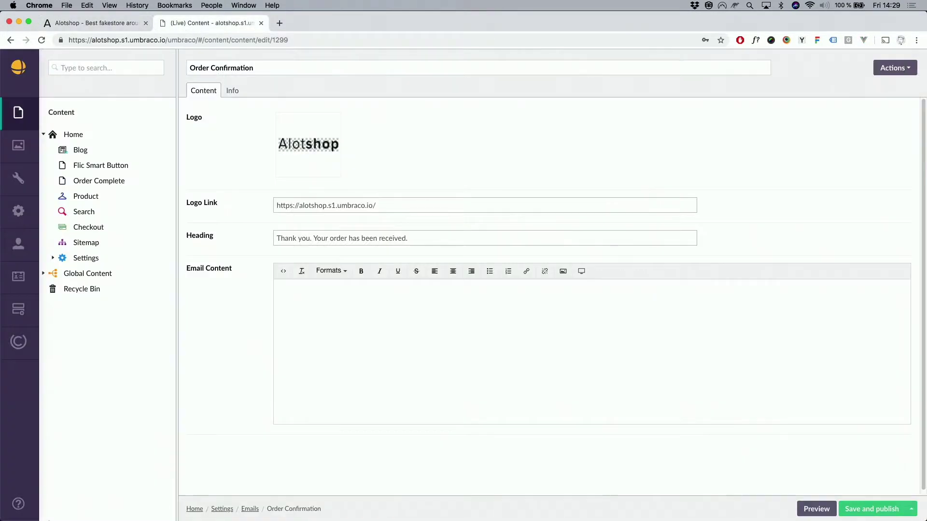
click(93, 135)
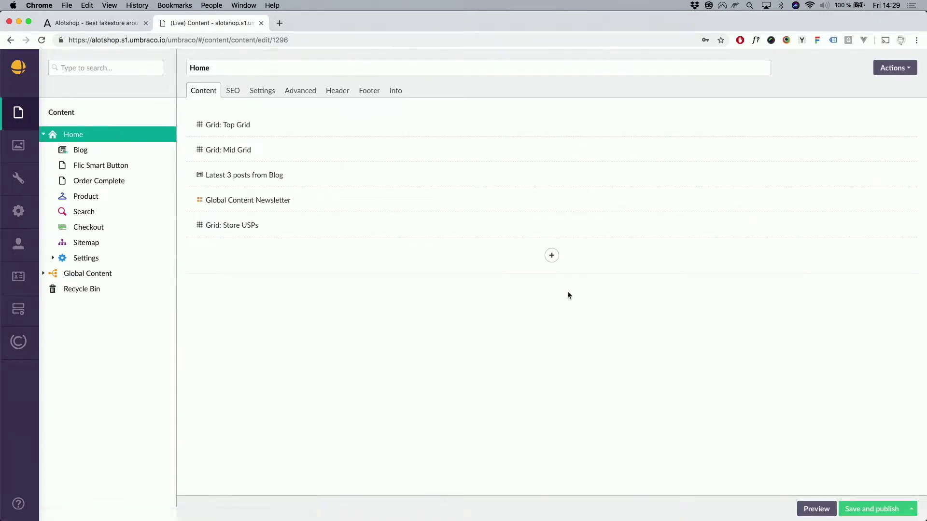
click(553, 256)
scroll(555, 251, down, 4)
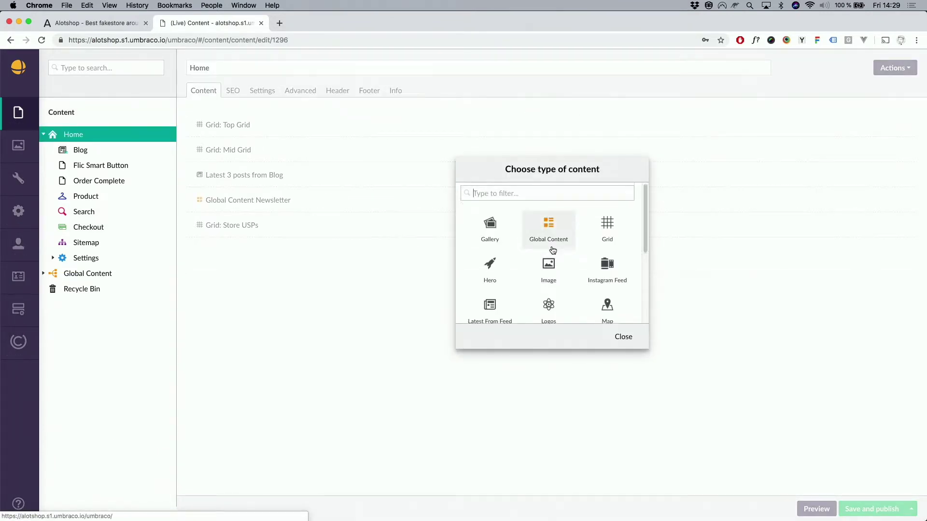
scroll(565, 263, down, 2)
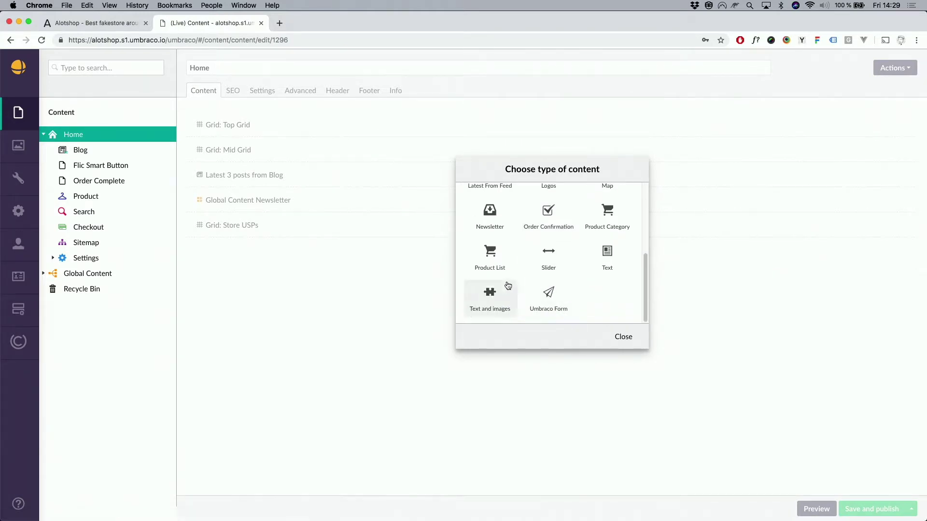
click(490, 252)
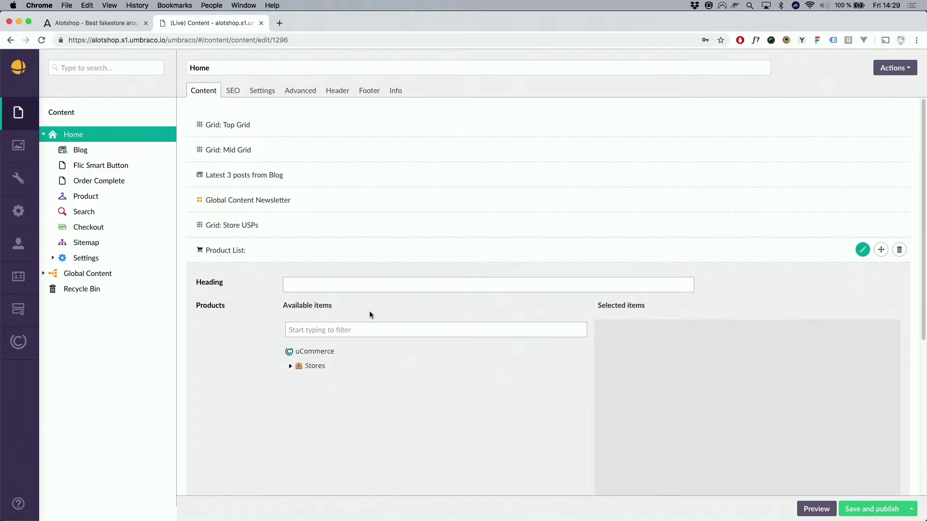
text(This just in)
- Select the Kay Bojesen Rabbit, Bear, Elephant and Monkey from the Alotshop Home category as the list's products
scroll(358, 273, down, 1)
click(289, 349)
scroll(304, 269, down, 5)
click(300, 208)
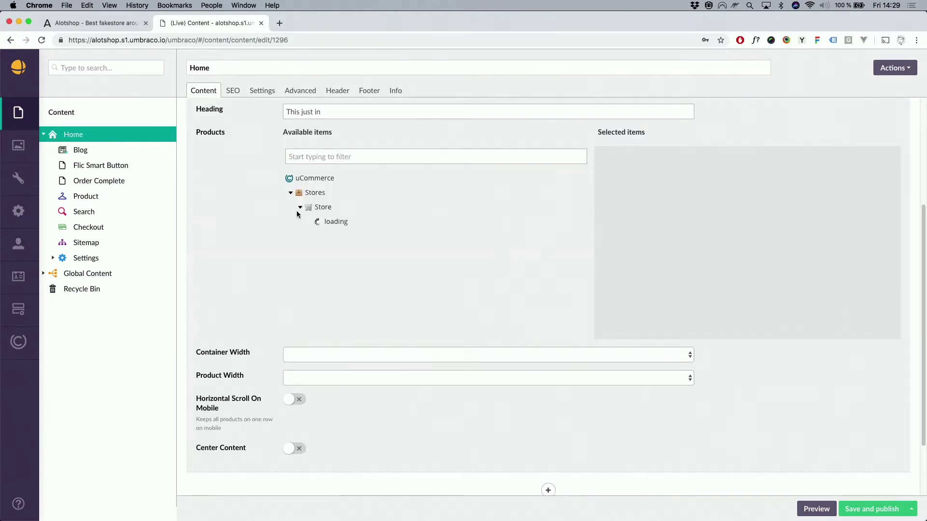
click(310, 222)
click(319, 236)
scroll(405, 304, down, 2)
click(412, 300)
click(402, 285)
click(403, 272)
click(409, 228)
- Set the product list's Product Width to 25% and enable Center Content
scroll(367, 314, down, 2)
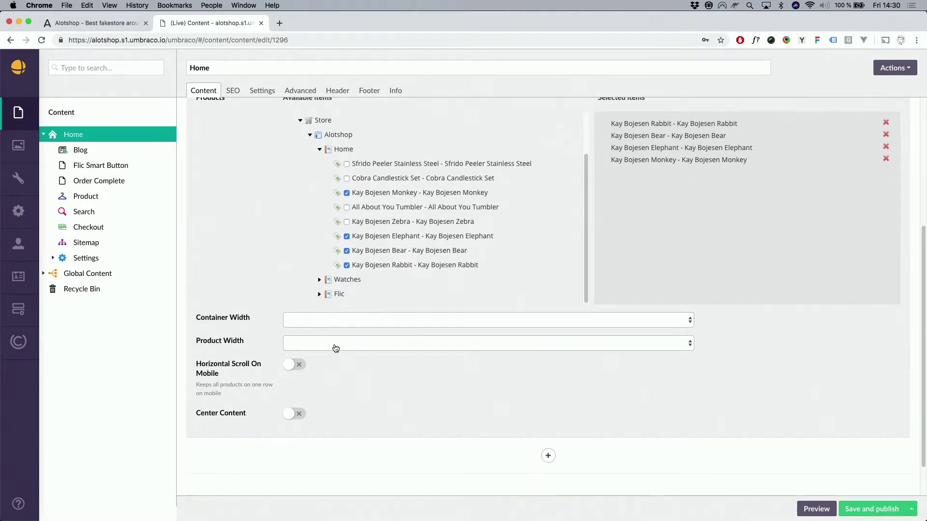
click(336, 349)
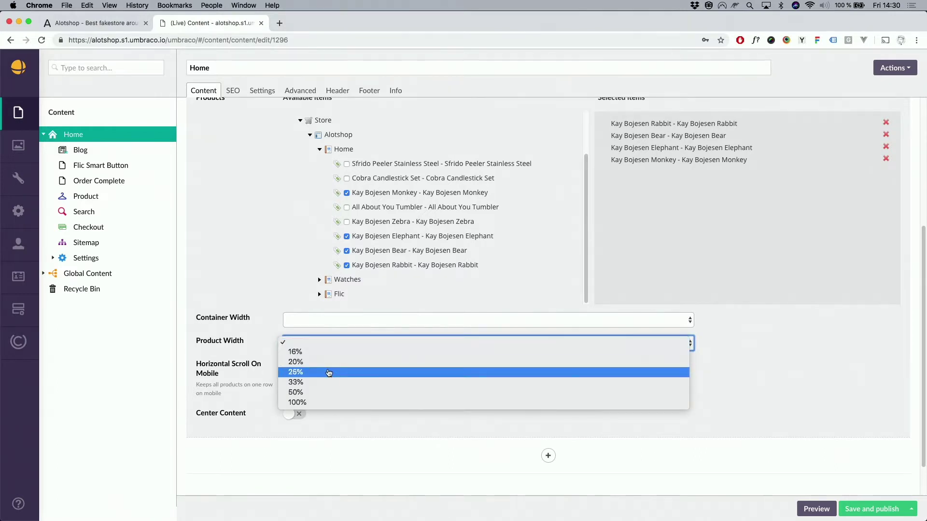
click(349, 376)
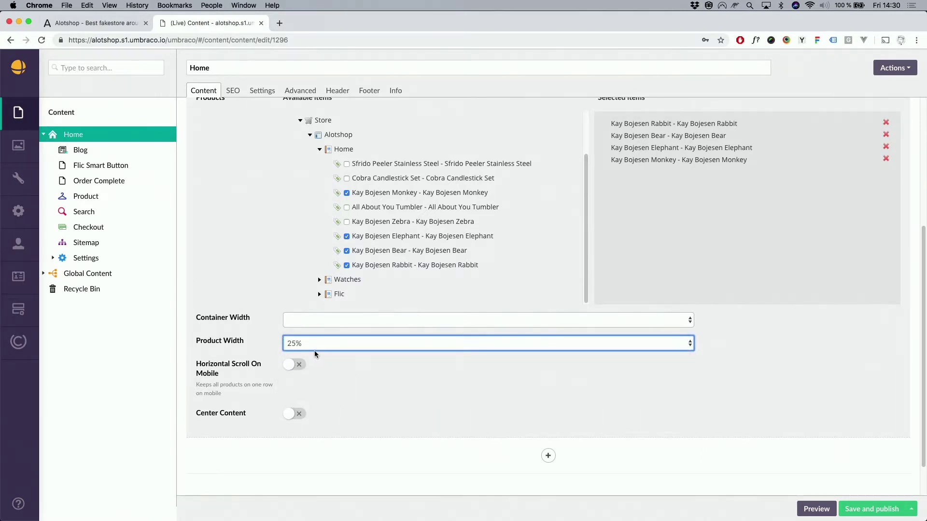
click(292, 414)
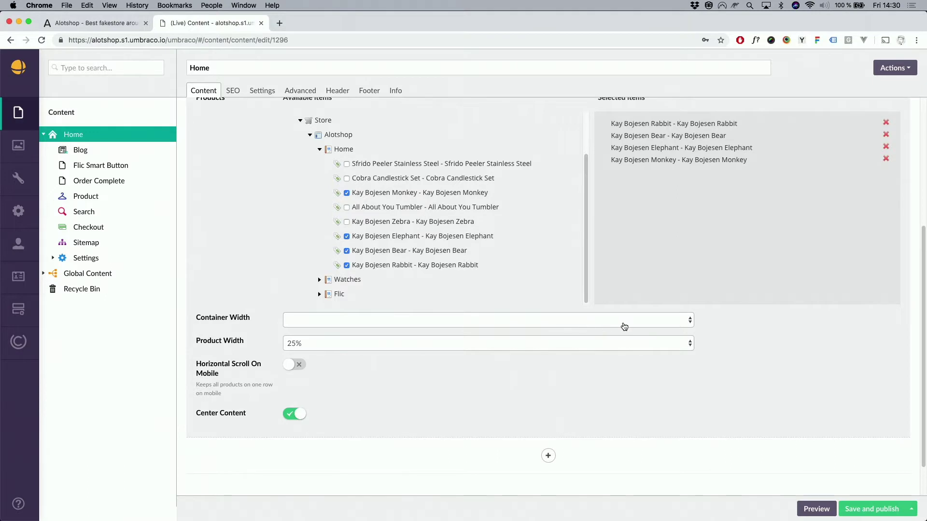
- Collapse the Product List block, move it directly below Grid: Top Grid, and save and publish the Home page
scroll(608, 295, up, 5)
click(594, 248)
drag(889, 250, 884, 150)
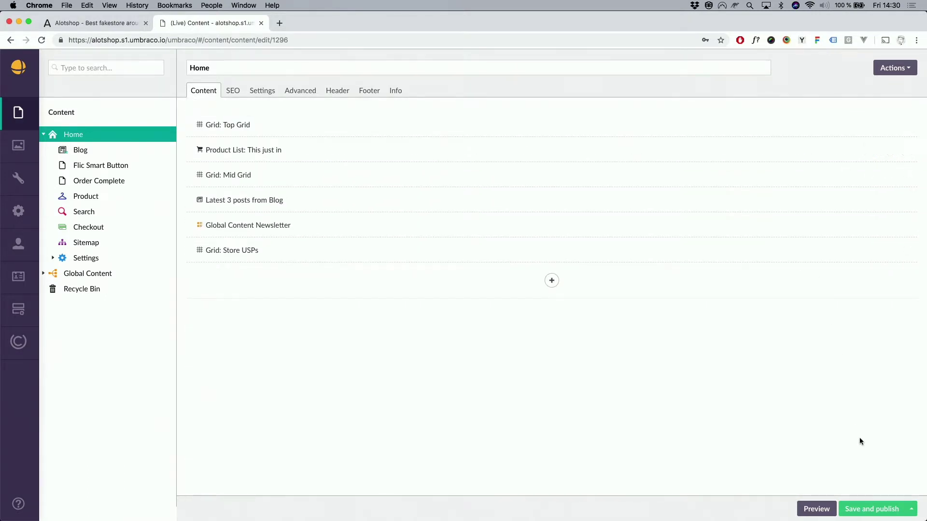
click(861, 508)
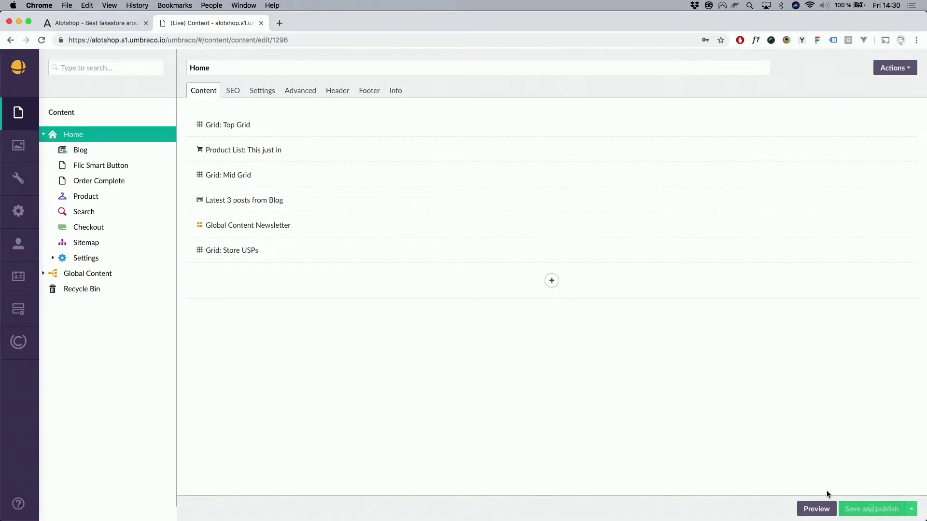
- Reload the live home page and check the "This just in" product list below the top grid
click(104, 24)
key(super+r)
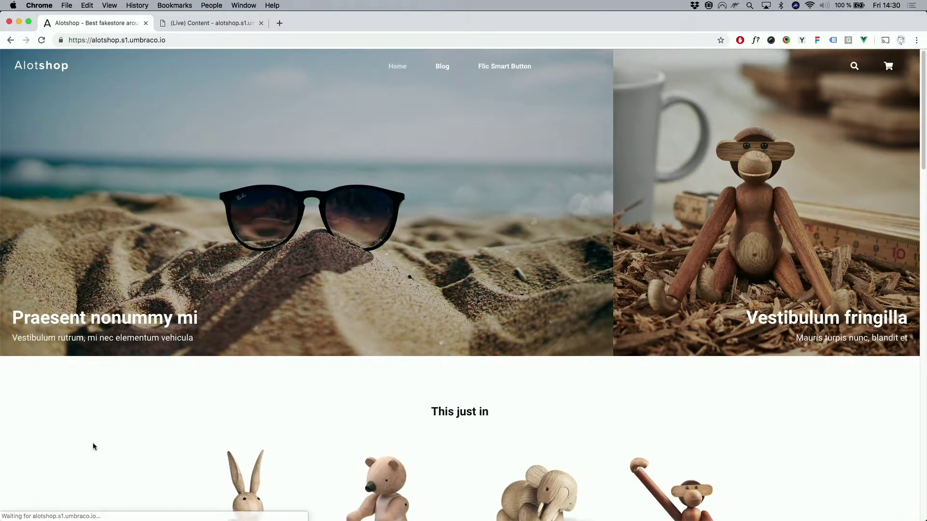
scroll(188, 372, down, 7)
scroll(185, 352, up, 3)
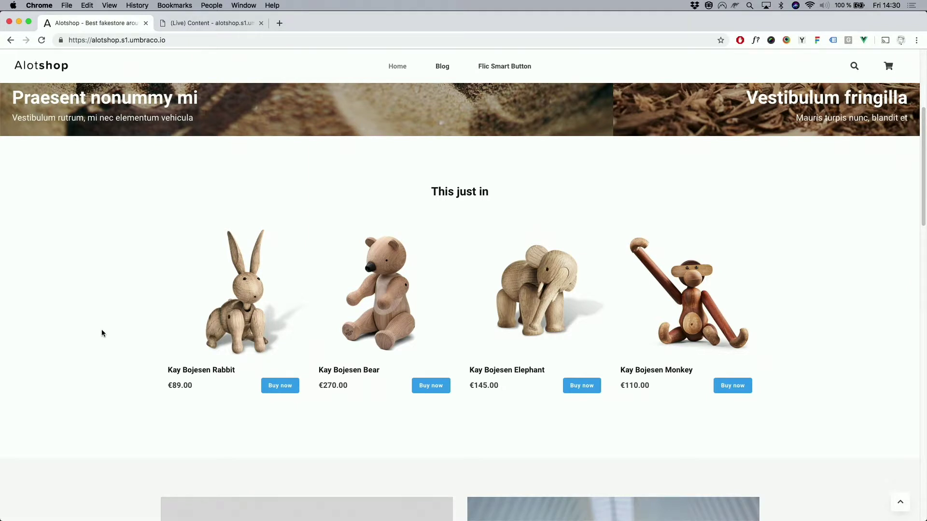
scroll(94, 318, down, 2)
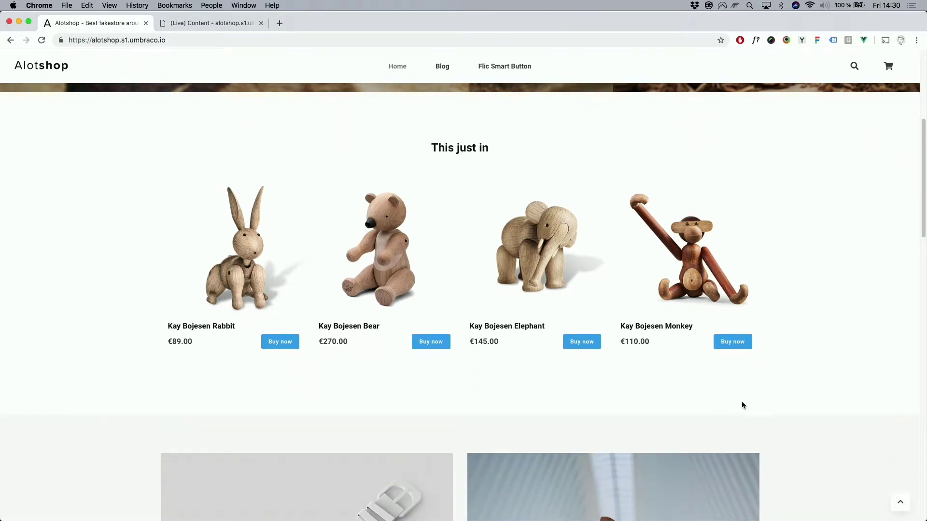
scroll(232, 242, down, 2)
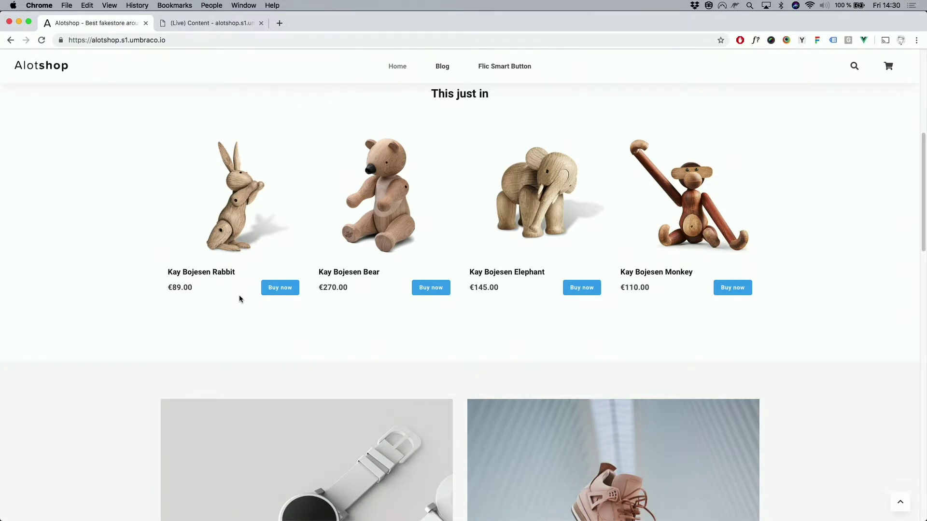
scroll(178, 96, up, 10)
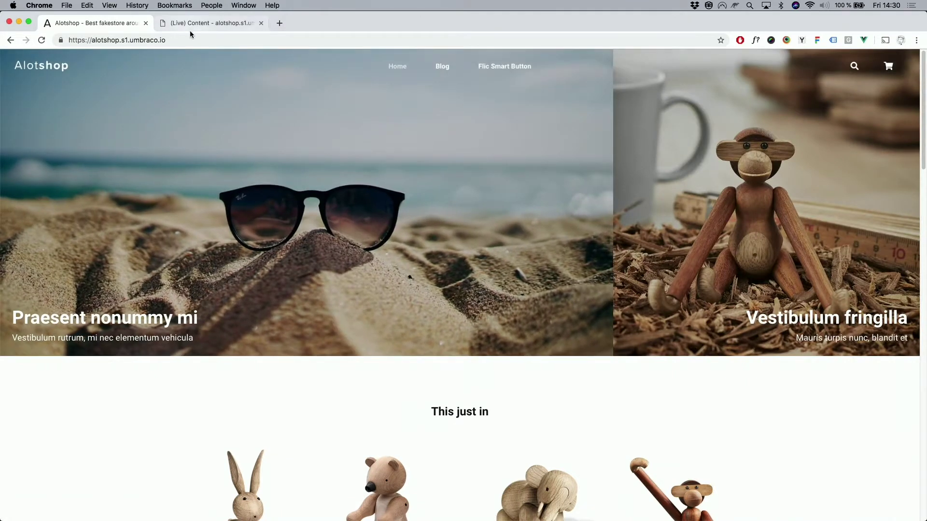
- Return to the back office, add a Hero block to the Home page and place it directly below Grid: Mid Grid
click(195, 25)
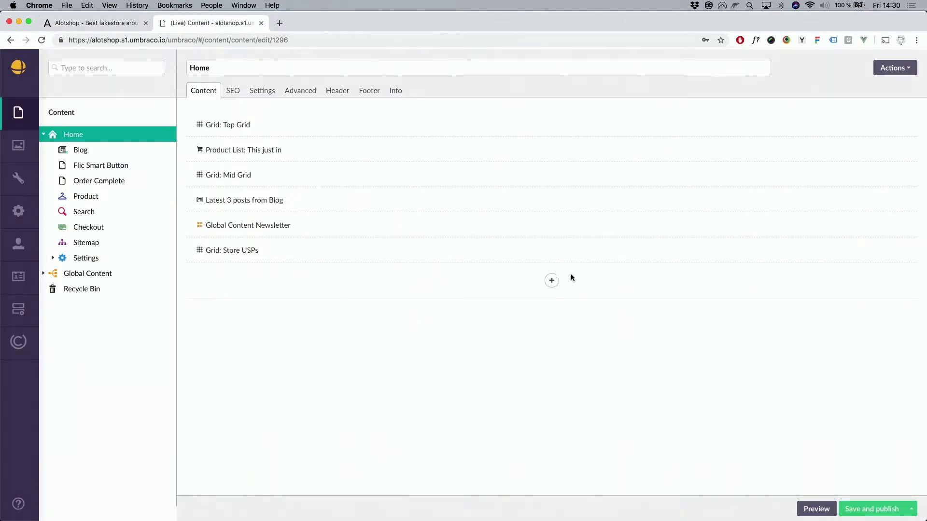
click(552, 281)
click(499, 299)
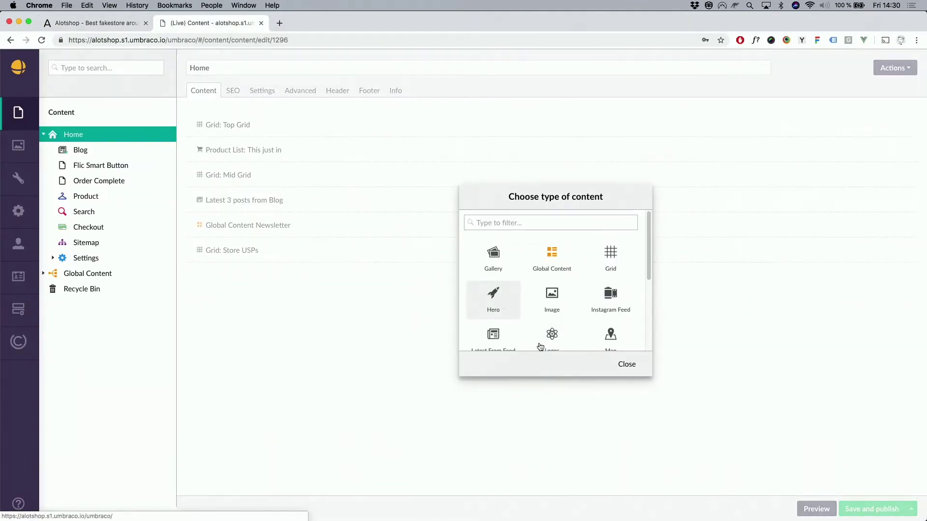
click(872, 271)
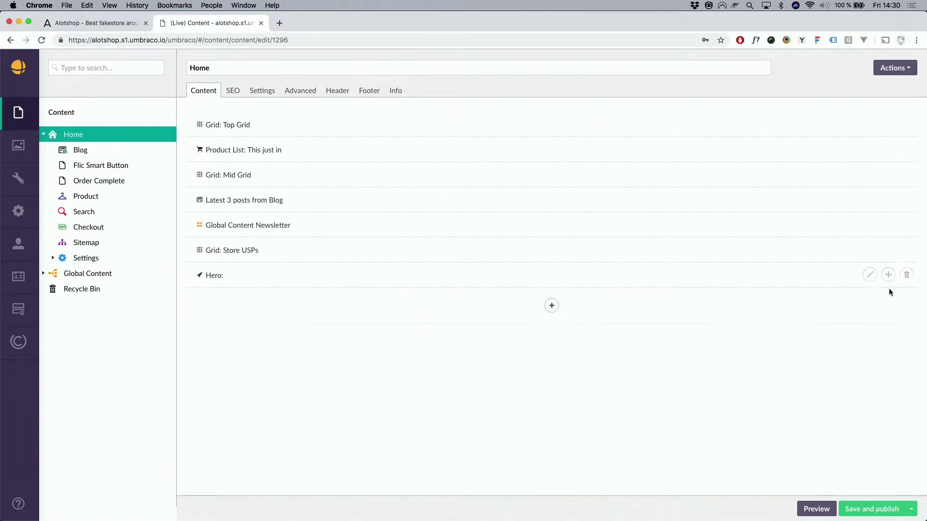
drag(883, 274, 872, 206)
- Give the hero the heading "Buy some watches" and the dark jacket-and-wristwatch photo from the Stock/Product media folder as background image
click(288, 202)
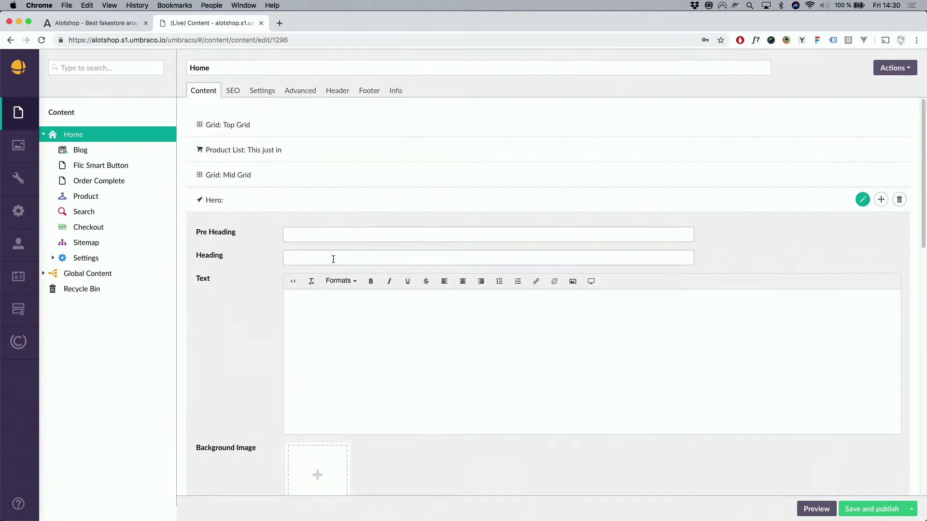
text(Buy some watches)
scroll(376, 323, down, 5)
click(317, 279)
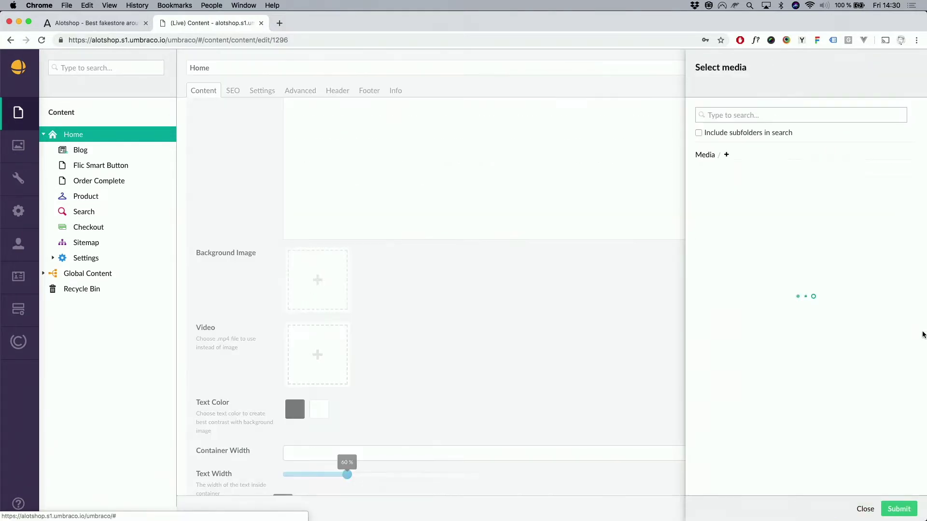
click(761, 271)
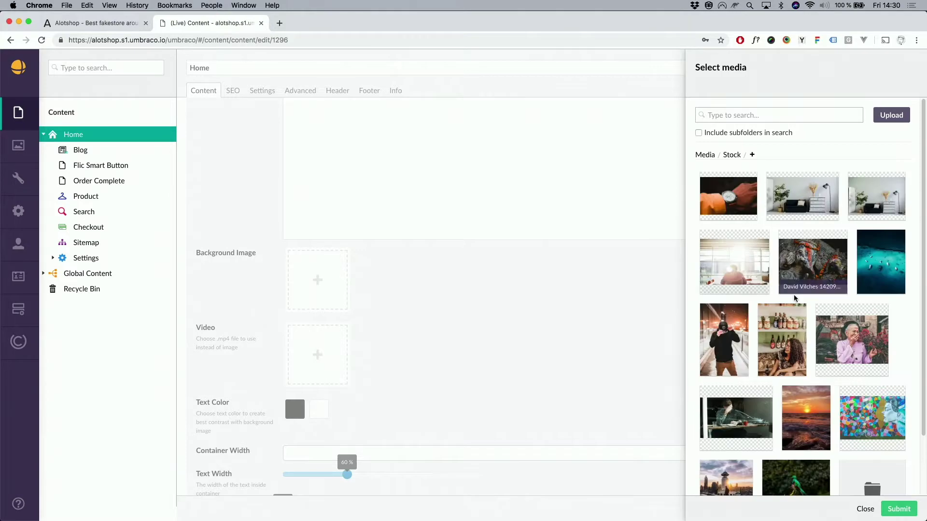
scroll(859, 444, down, 3)
click(857, 440)
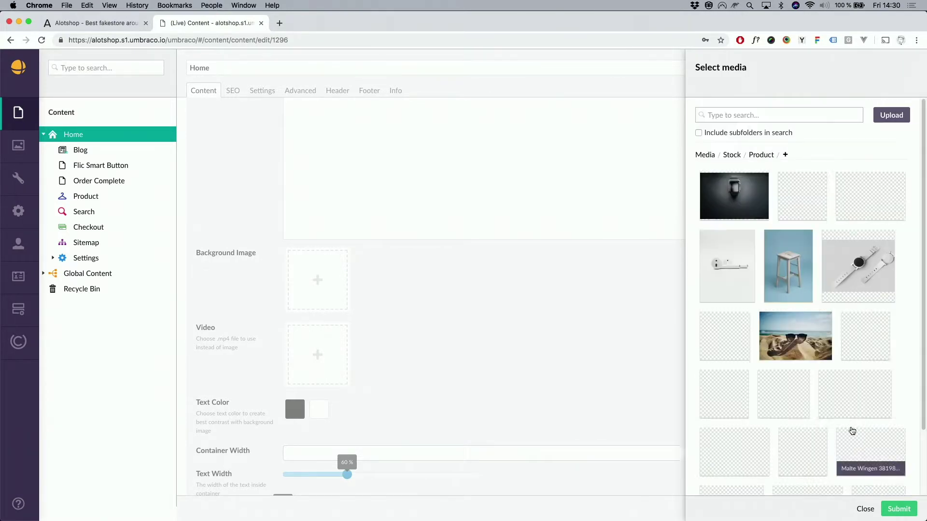
scroll(852, 431, down, 3)
click(869, 432)
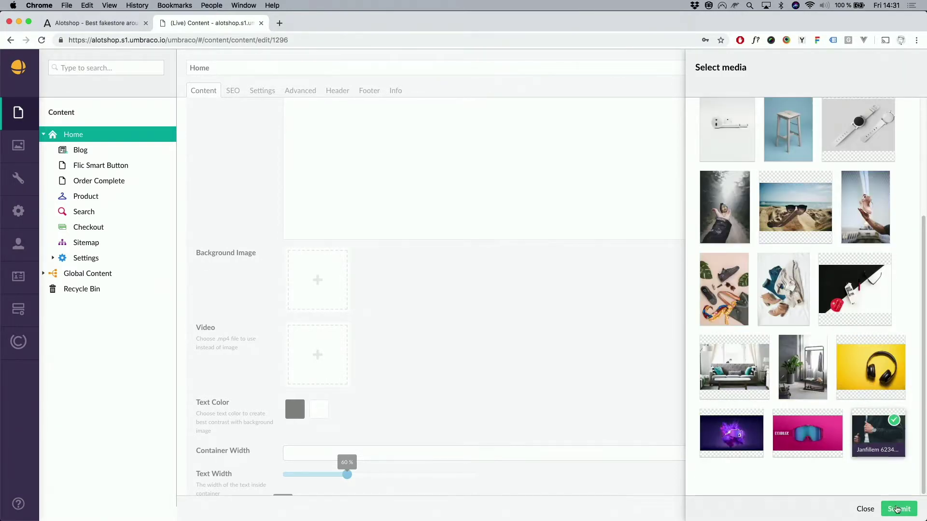
click(897, 509)
- Set the hero's text color to white and its height to 55%
scroll(296, 201, down, 3)
click(319, 341)
scroll(336, 397, down, 3)
drag(282, 375, 358, 377)
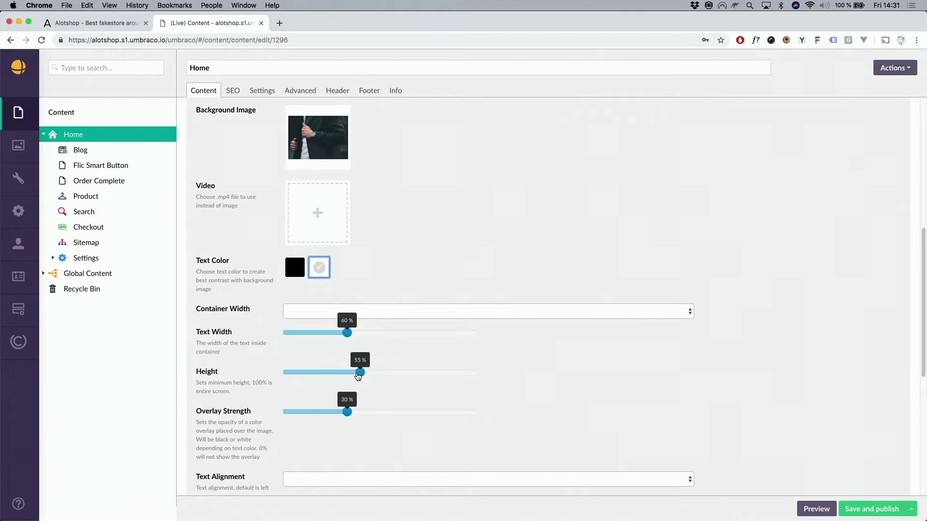
- Set the hero's text alignment to center and its vertical text alignment to bottom
scroll(365, 357, down, 2)
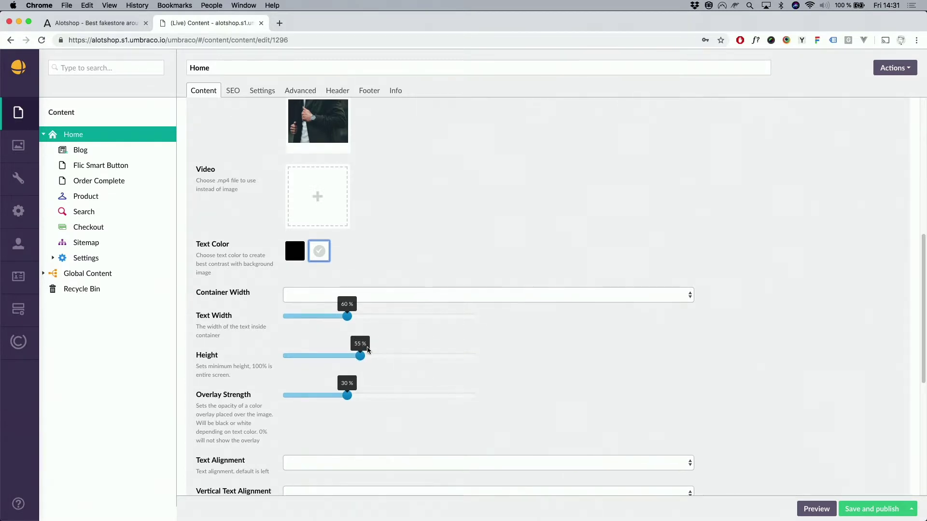
scroll(377, 355, down, 3)
scroll(328, 386, down, 3)
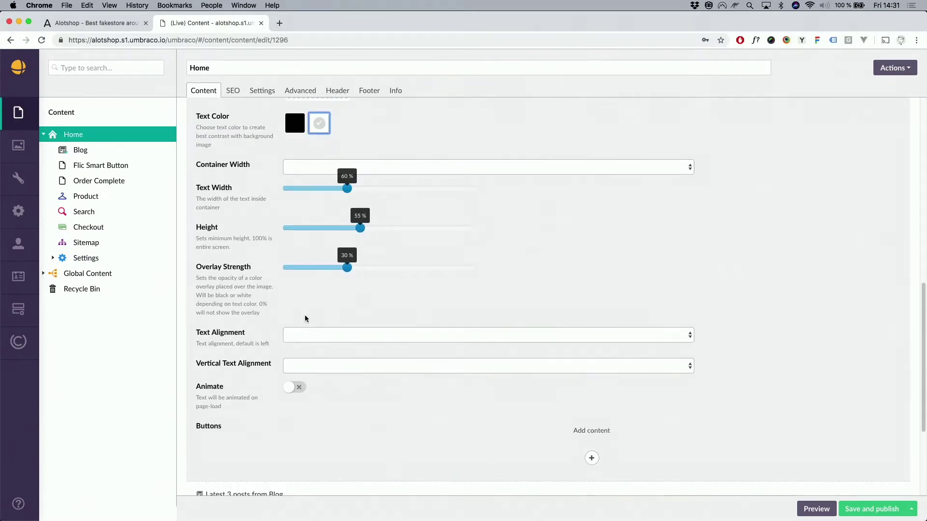
click(309, 340)
click(316, 353)
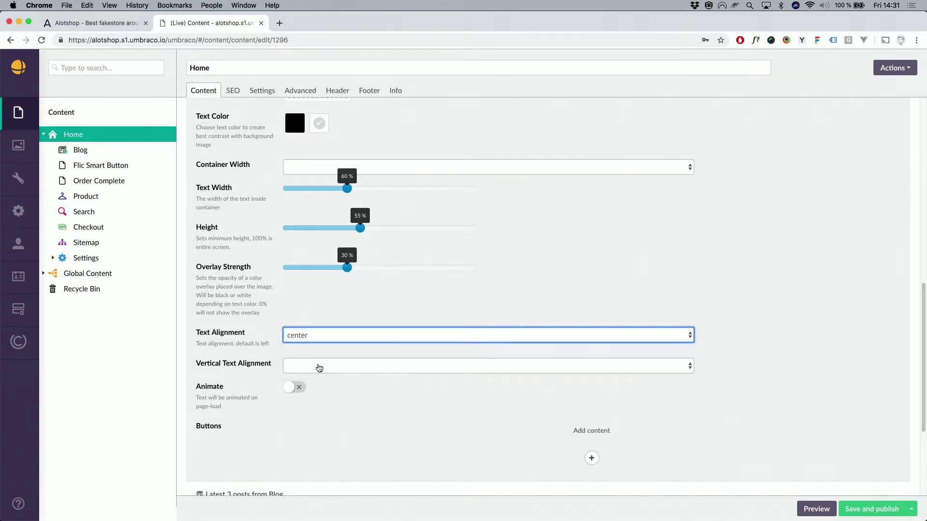
click(319, 368)
click(322, 396)
- Add a white "Explore" button linking to the Home page to the hero, and save and publish the page
scroll(374, 400, down, 5)
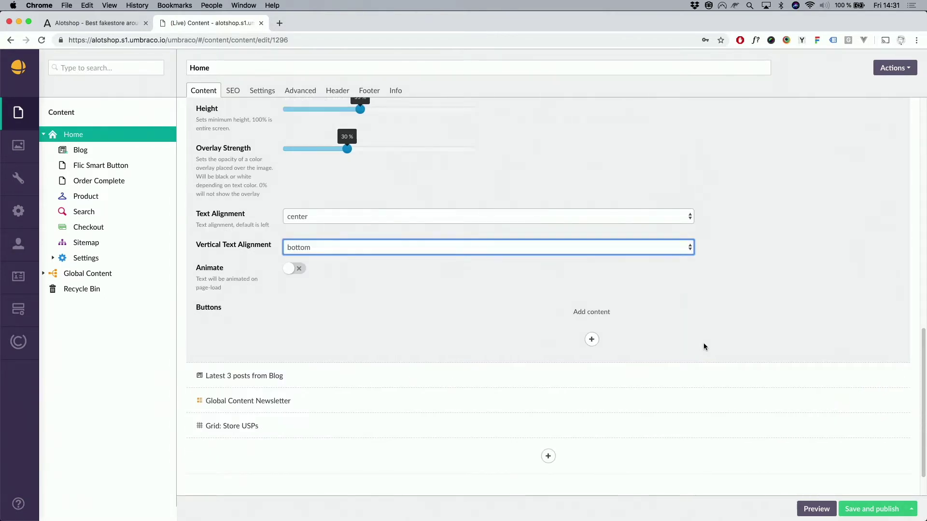
click(591, 339)
click(529, 295)
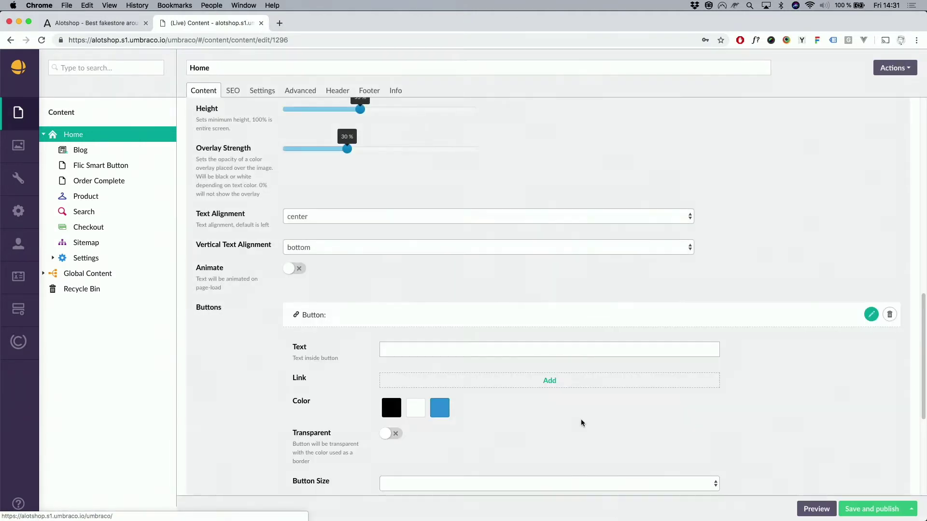
click(479, 350)
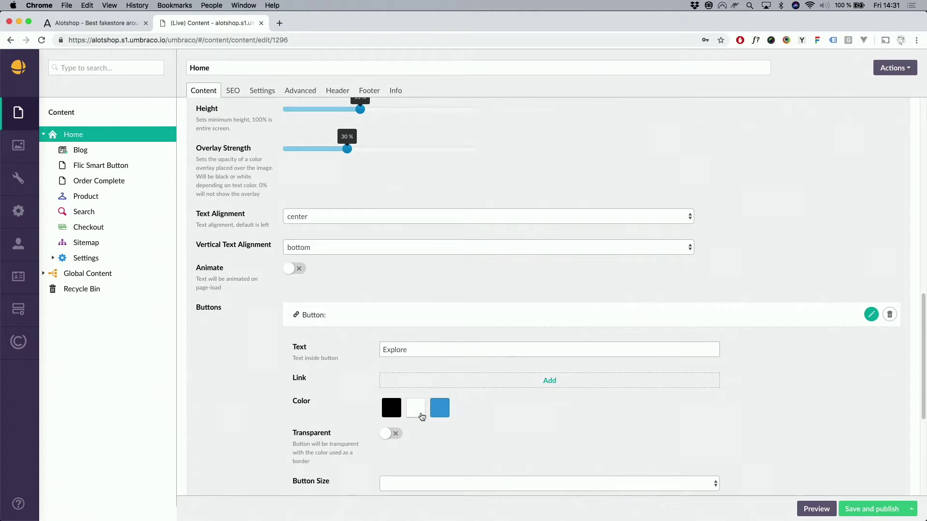
click(455, 380)
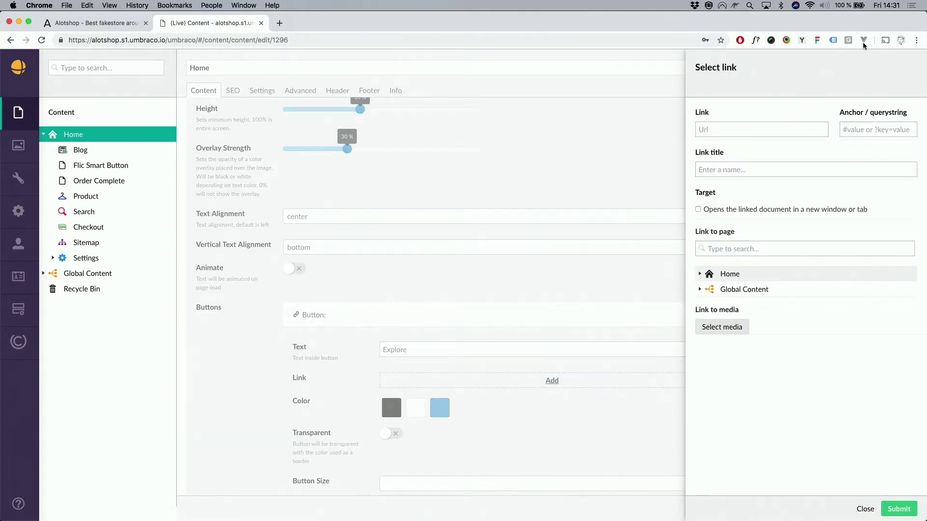
click(729, 274)
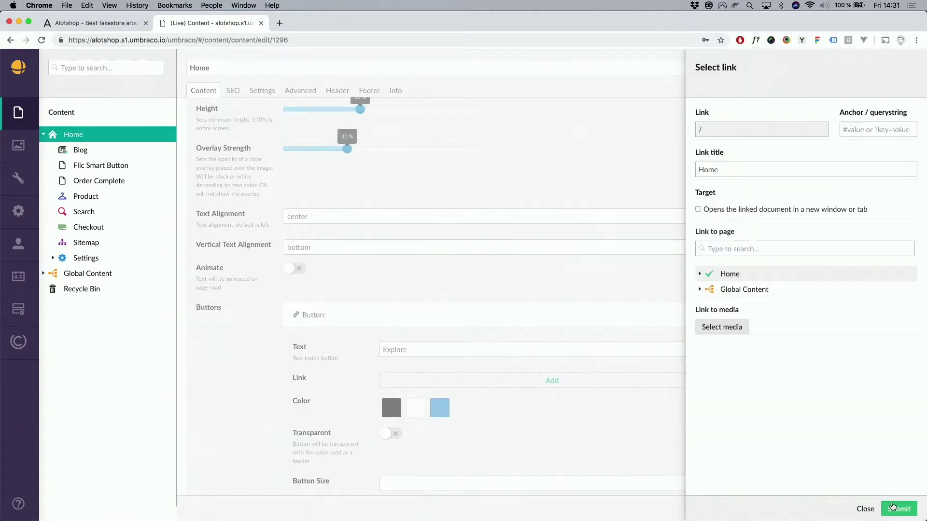
click(898, 509)
click(416, 349)
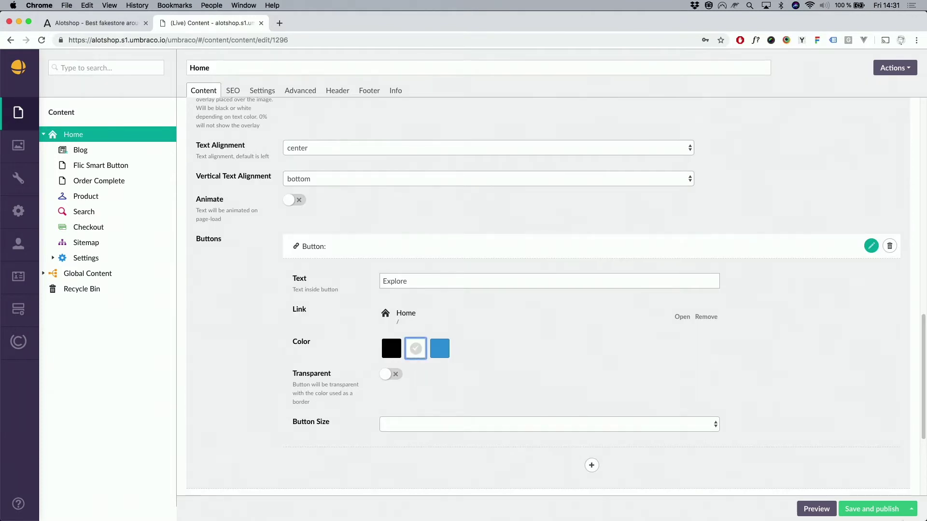
click(880, 509)
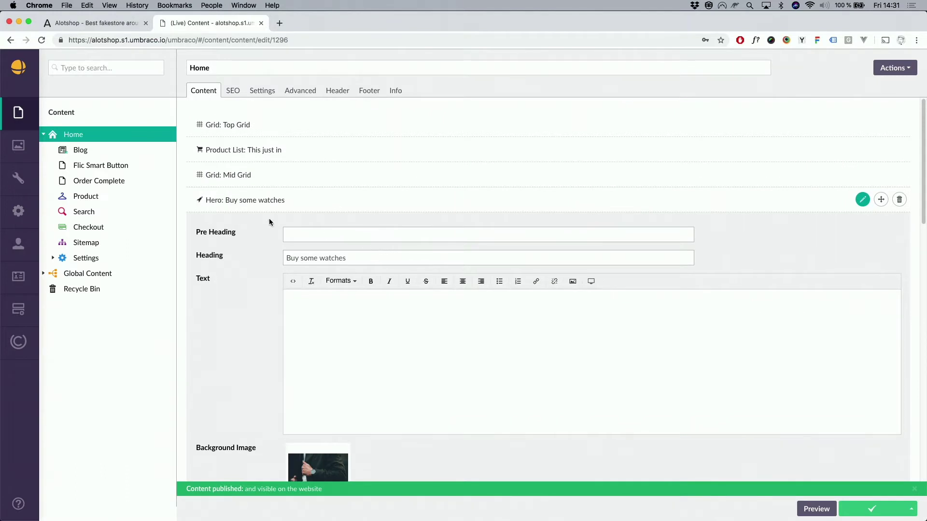
- Reload the live home page and check the "Buy some watches" hero between the mid grid and the blog section
click(68, 23)
click(42, 42)
scroll(63, 144, down, 7)
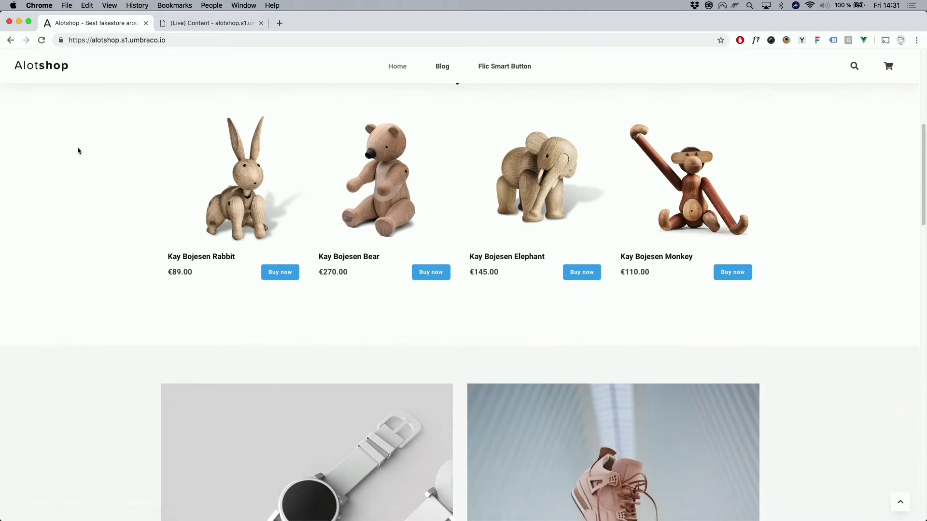
scroll(77, 150, down, 10)
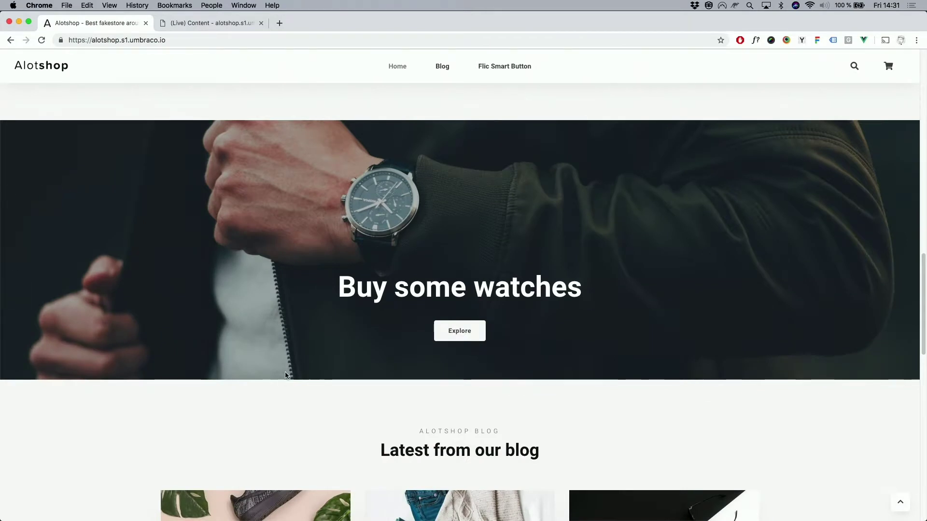
scroll(555, 358, up, 3)
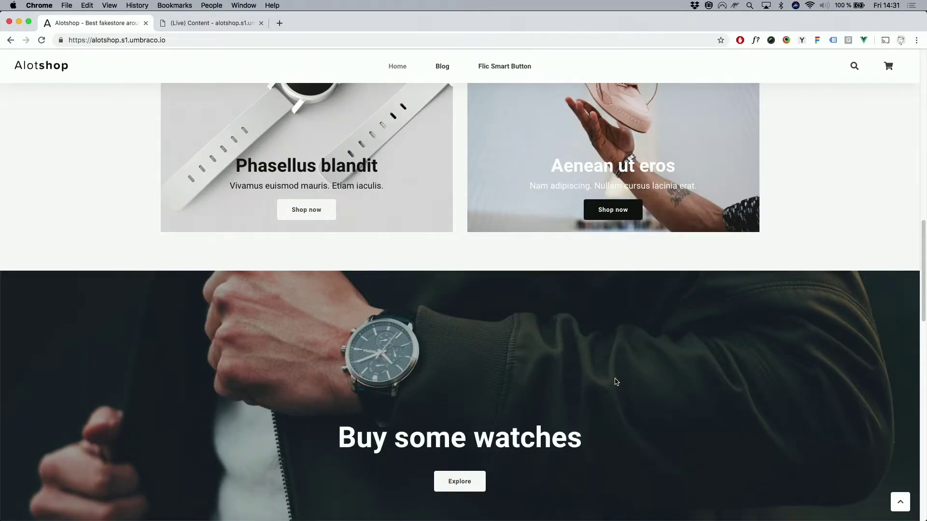
scroll(637, 372, down, 4)
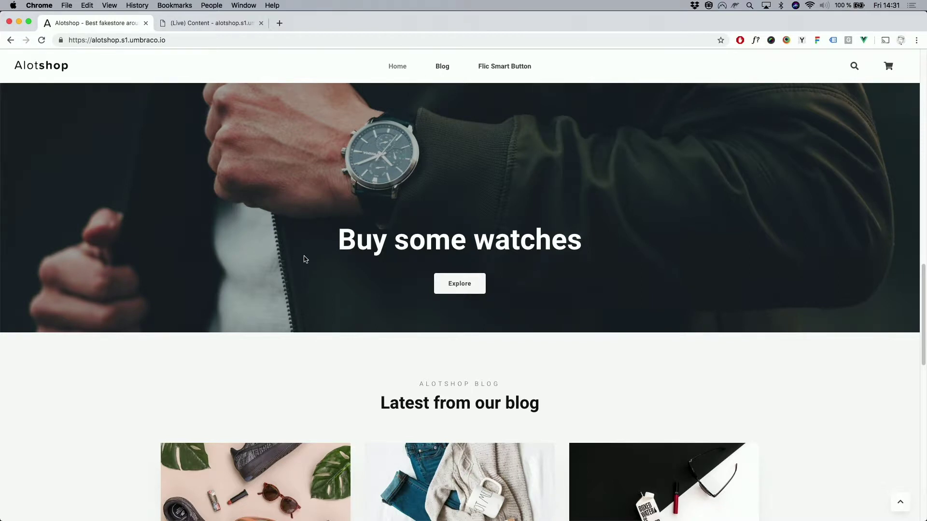
scroll(305, 254, up, 10)
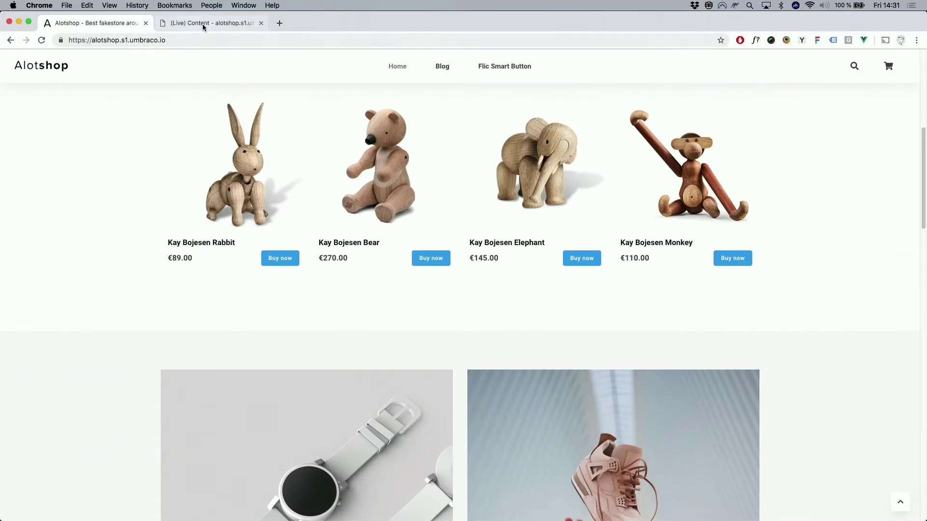
- In the back office, create a Page named "Watches" under Home, and save and publish it
click(203, 24)
right_click(74, 134)
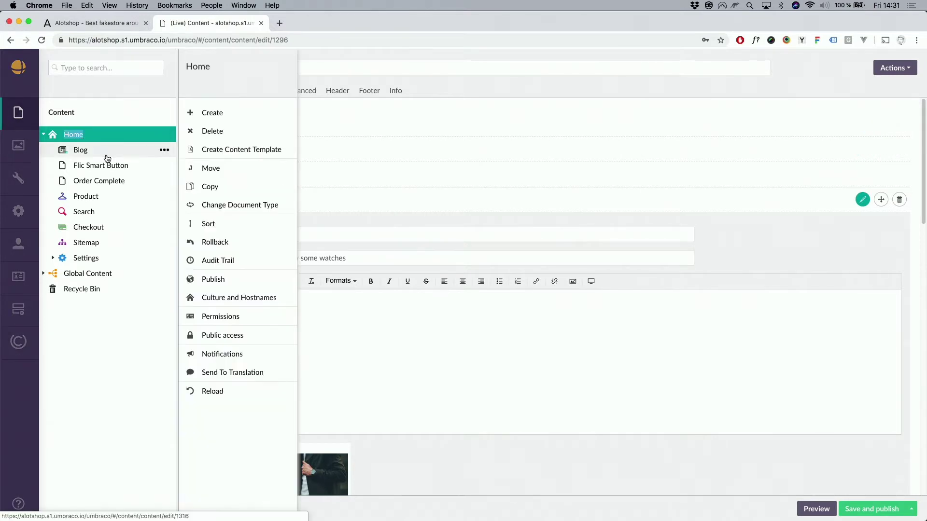
click(242, 114)
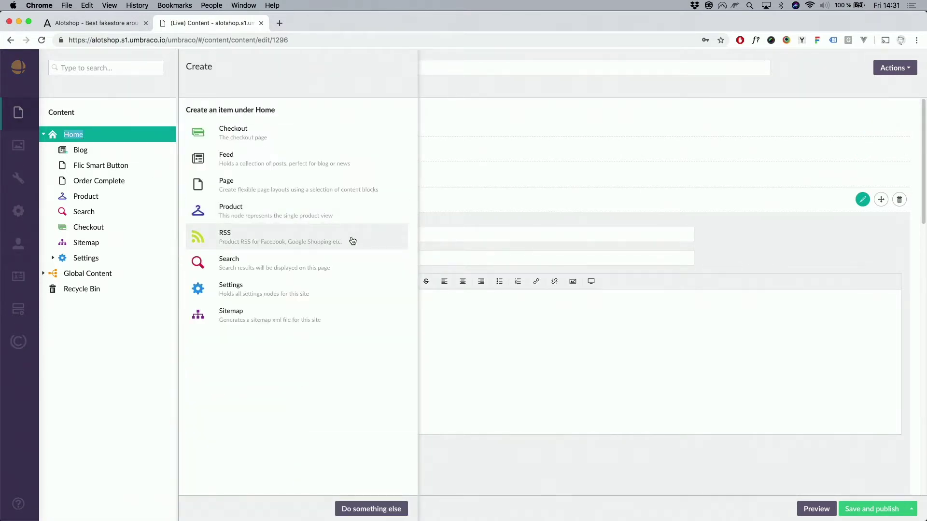
click(244, 185)
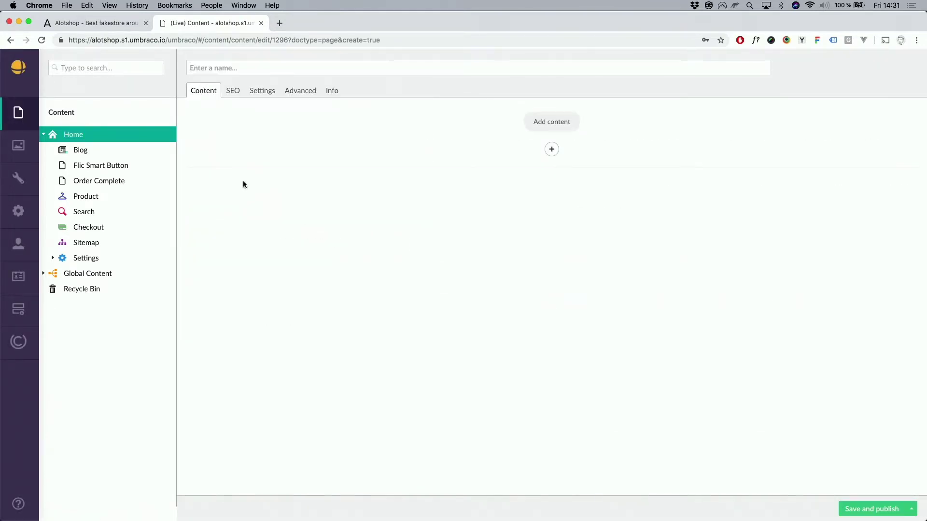
text(Watches)
click(869, 509)
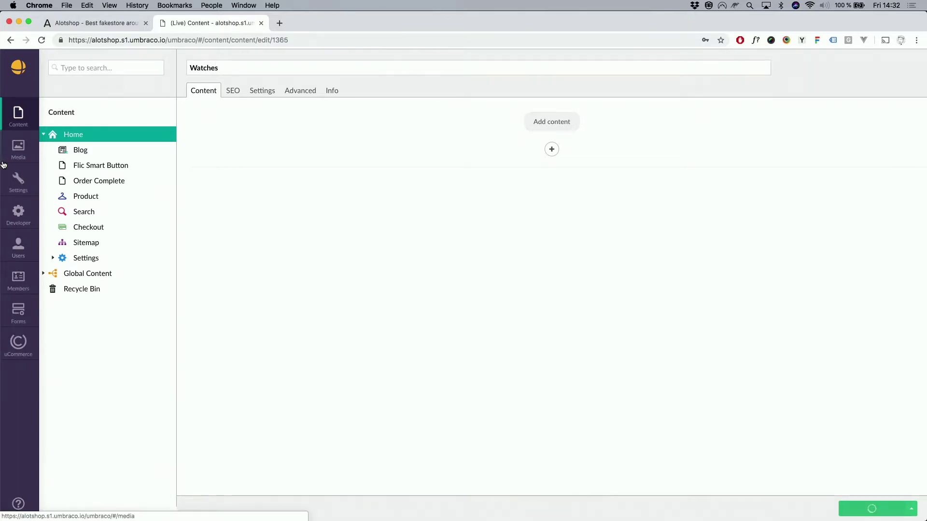
- Open the new Watches page from the live site's navigation
click(111, 21)
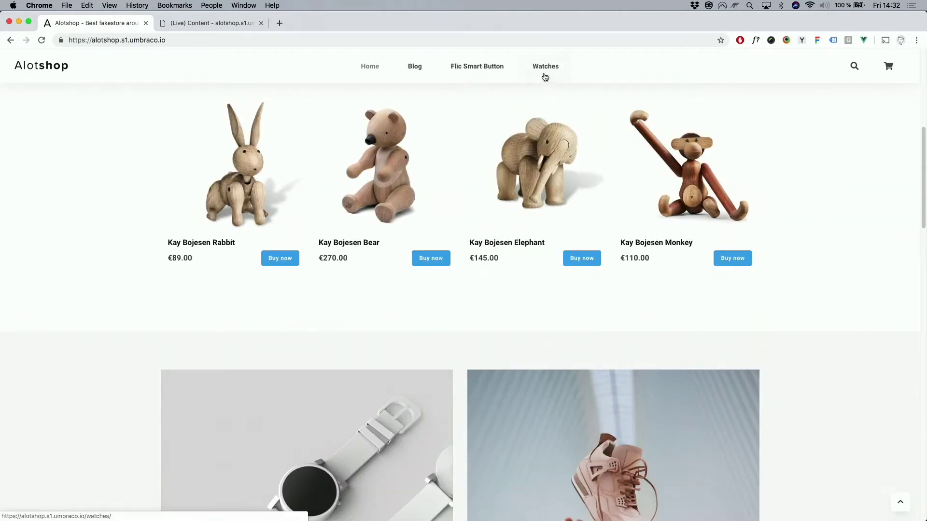
click(546, 68)
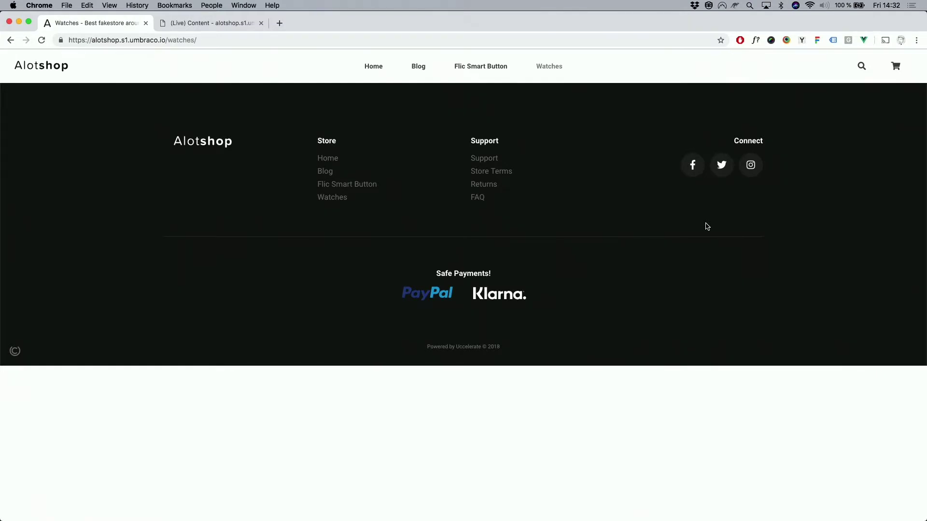
- Return to the back office and add a Product Category block to the Watches page
click(203, 26)
click(552, 149)
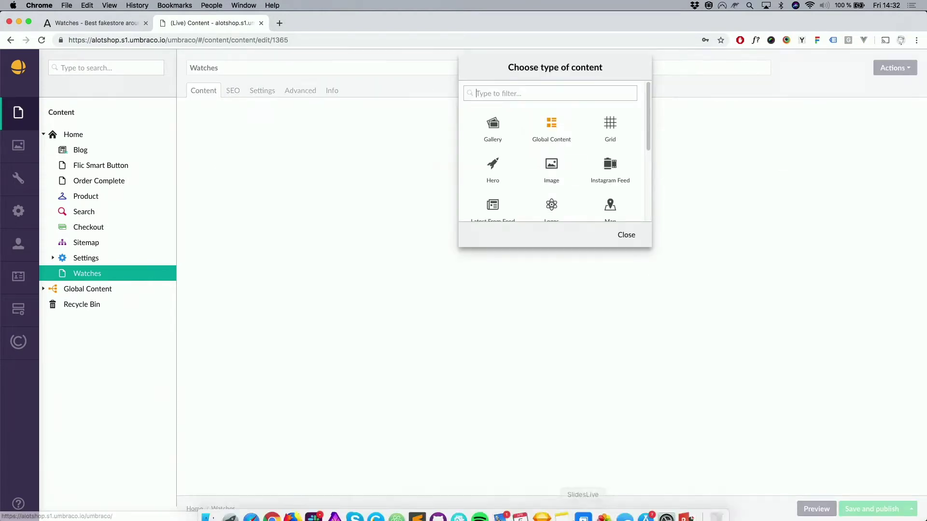
scroll(530, 176, down, 5)
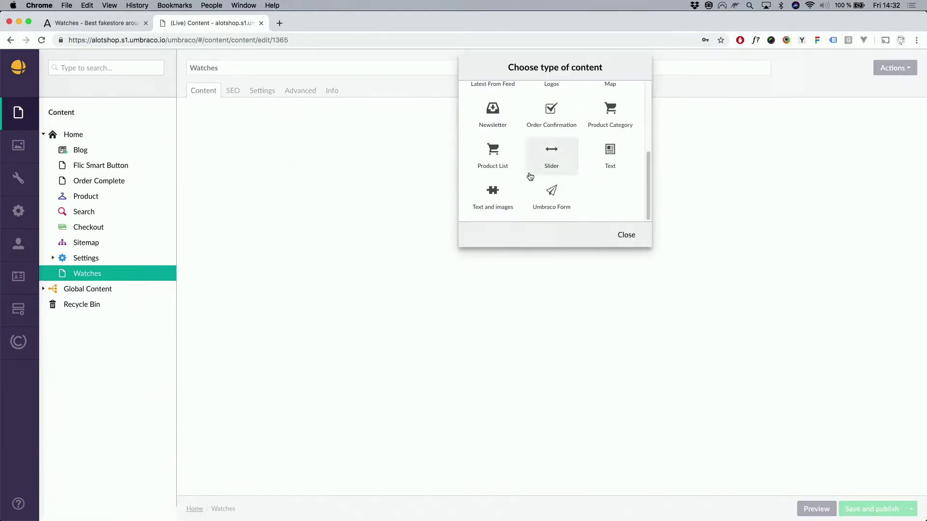
click(607, 109)
- Select the Watches category of the Alotshop store catalog as the category the block displays
scroll(364, 317, down, 2)
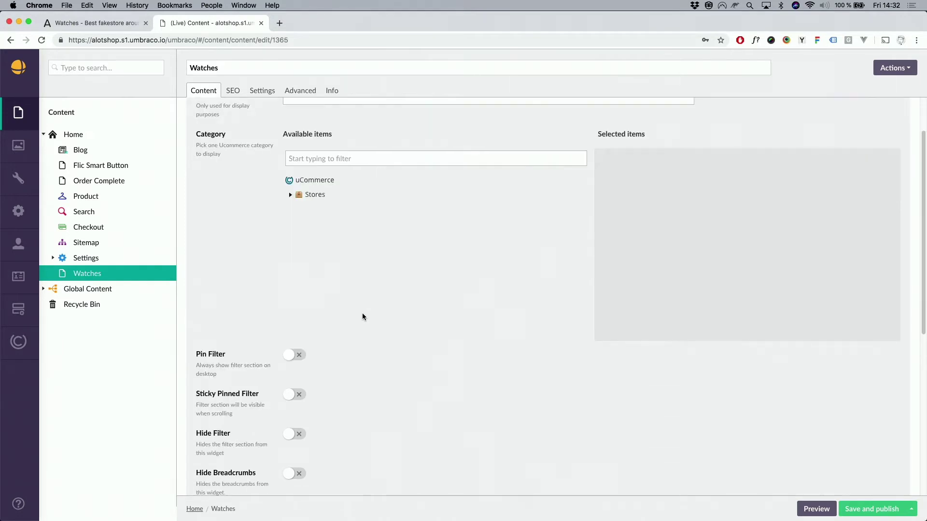
click(291, 195)
click(300, 209)
click(310, 225)
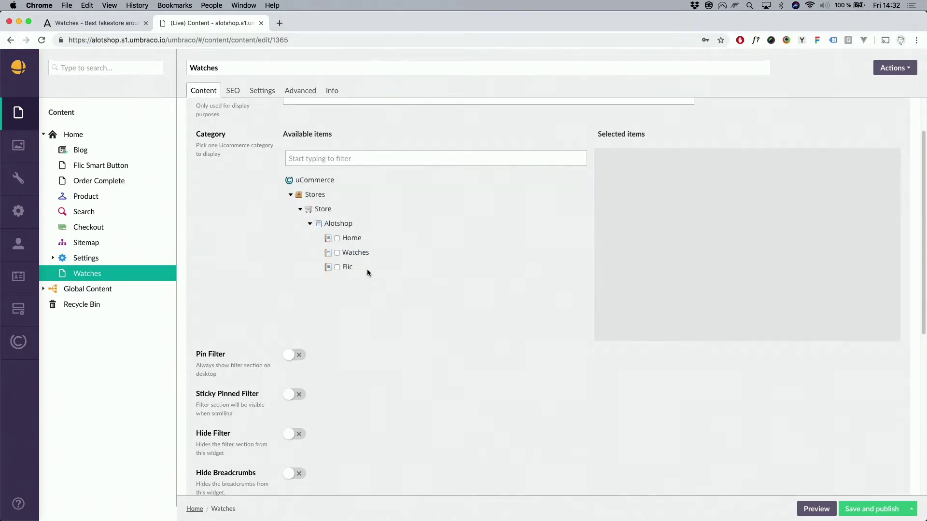
click(358, 255)
scroll(379, 336, down, 10)
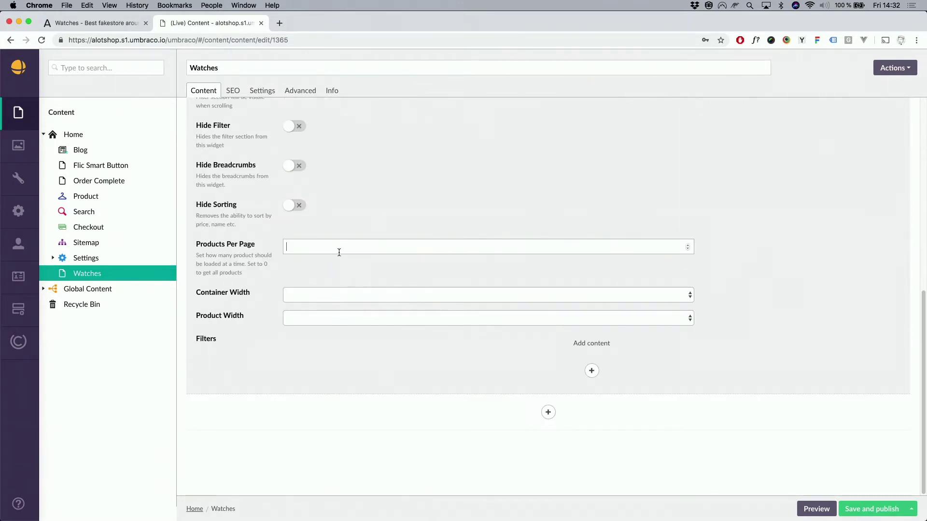
- Set the category block to 20 products per page, publish the page, and review the reloaded Watches page on the live site
click(886, 508)
click(83, 27)
key(super+r)
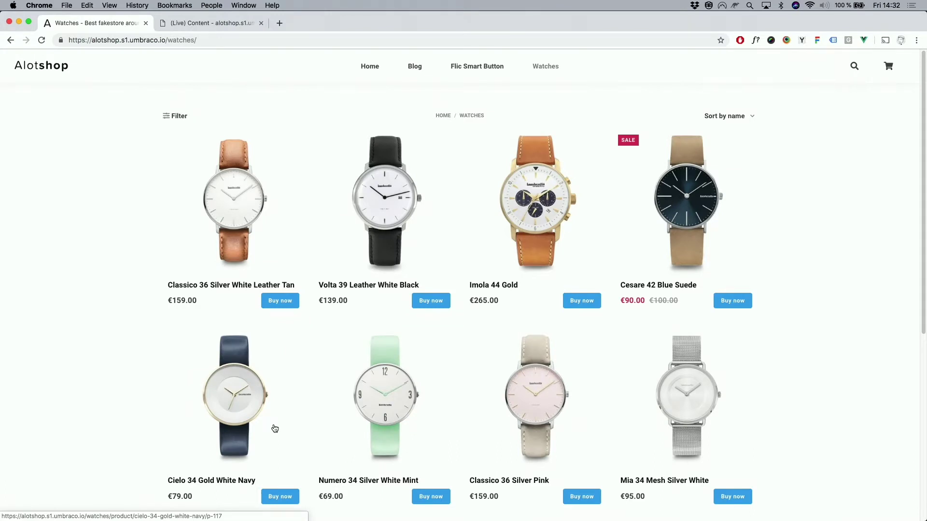
scroll(247, 305, down, 5)
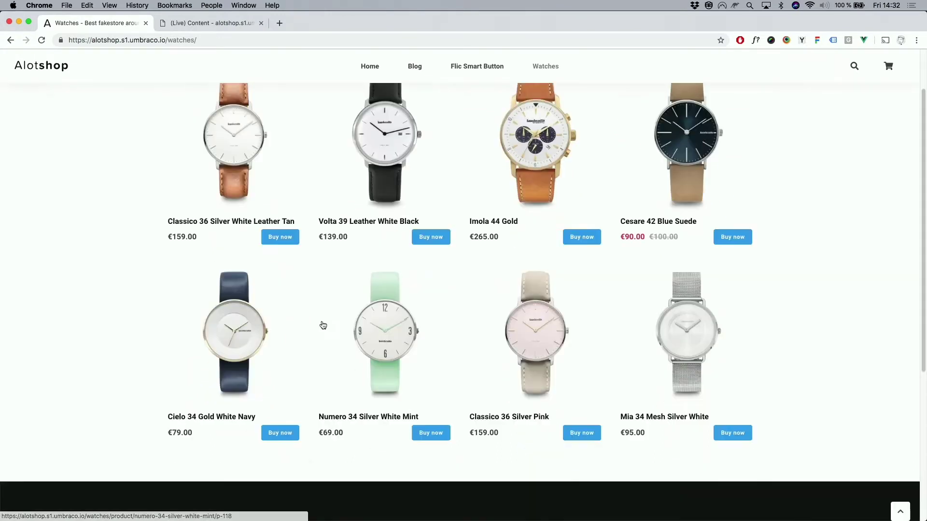
scroll(330, 297, up, 5)
scroll(331, 302, down, 5)
scroll(332, 305, up, 5)
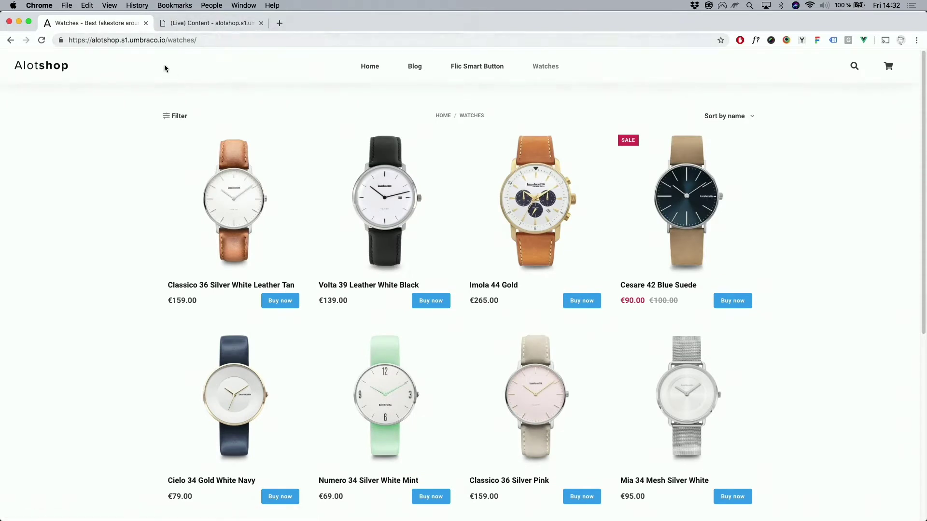
- Back in the back office, add a filter to the Product Category block with heading and property name Color
click(204, 22)
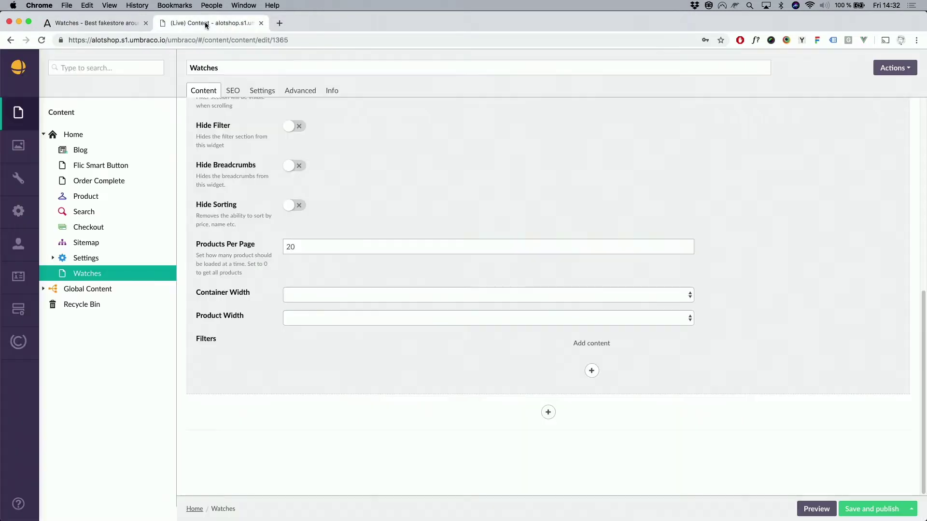
scroll(579, 305, up, 1)
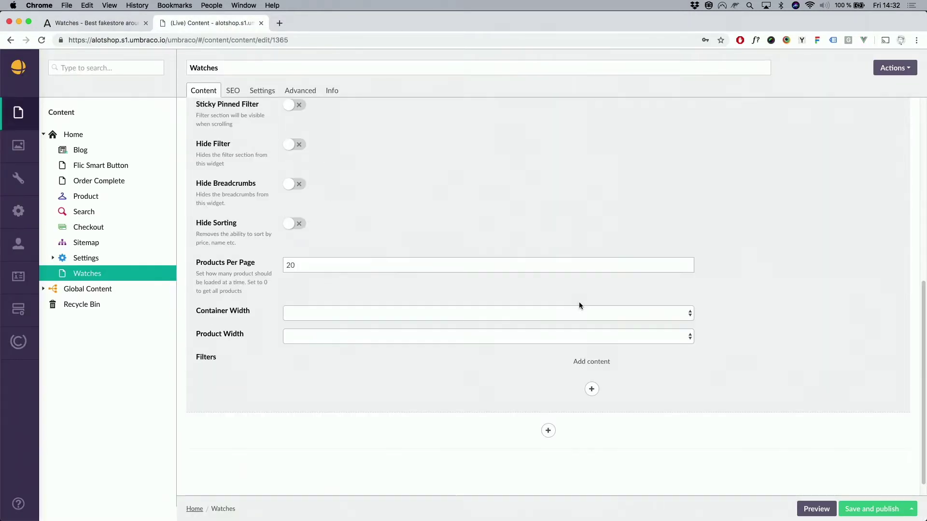
click(591, 390)
scroll(540, 378, down, 3)
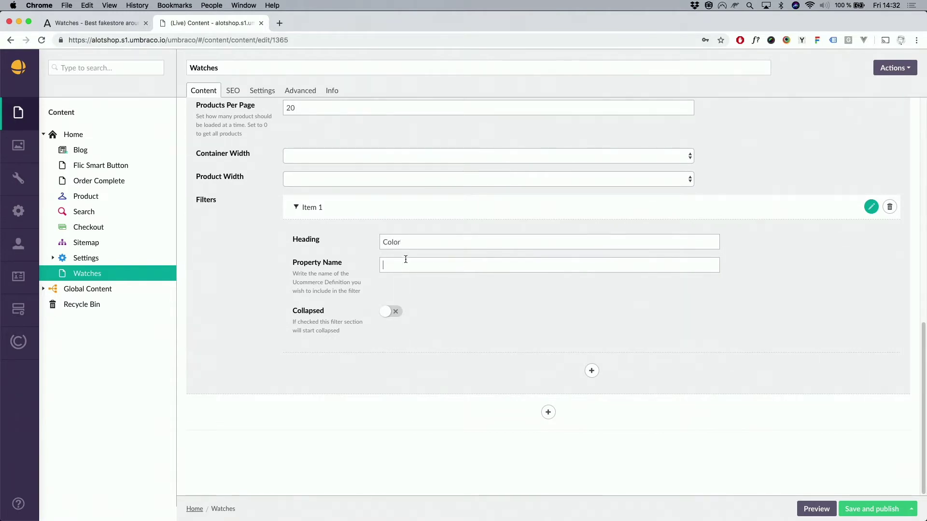
- Open uCommerce in a new tab and examine the Volta 39 Leather White Black product in the Alotshop Watches category
right_click(19, 344)
click(55, 349)
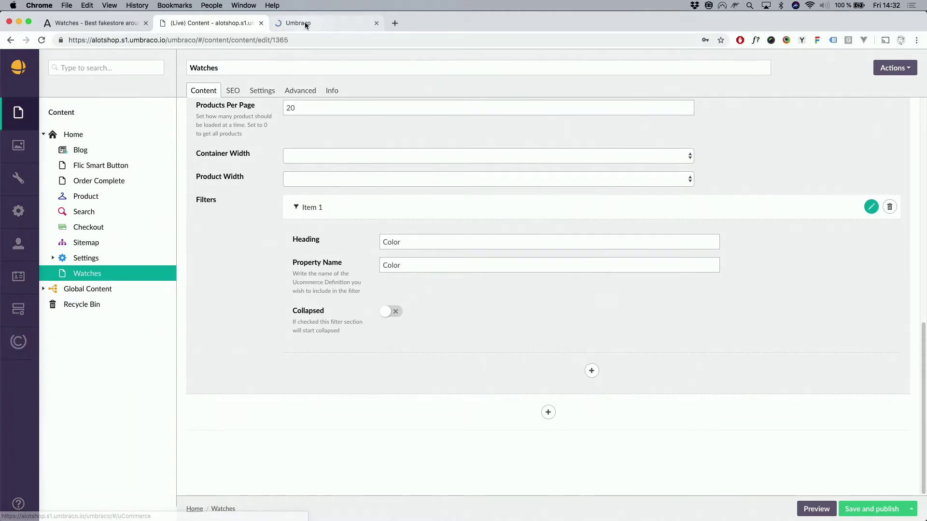
click(305, 21)
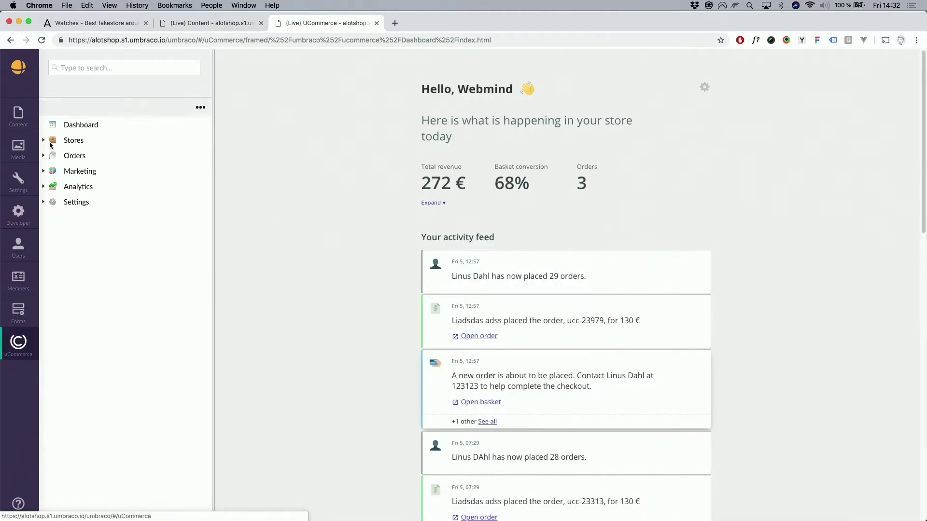
click(43, 140)
click(53, 156)
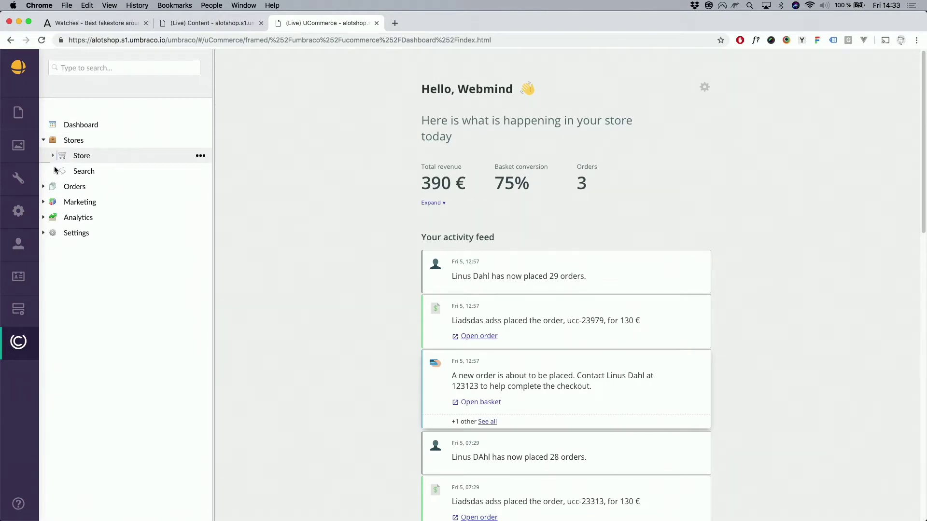
click(62, 171)
click(114, 202)
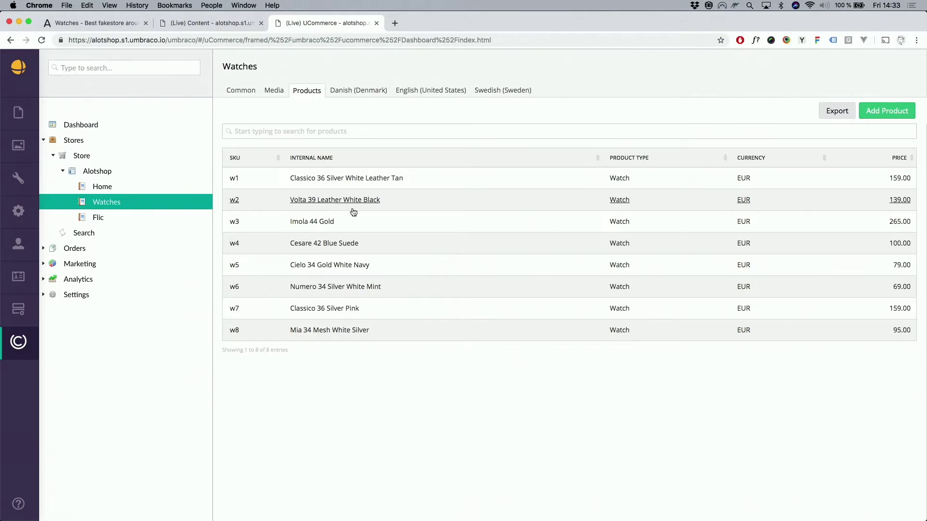
click(353, 211)
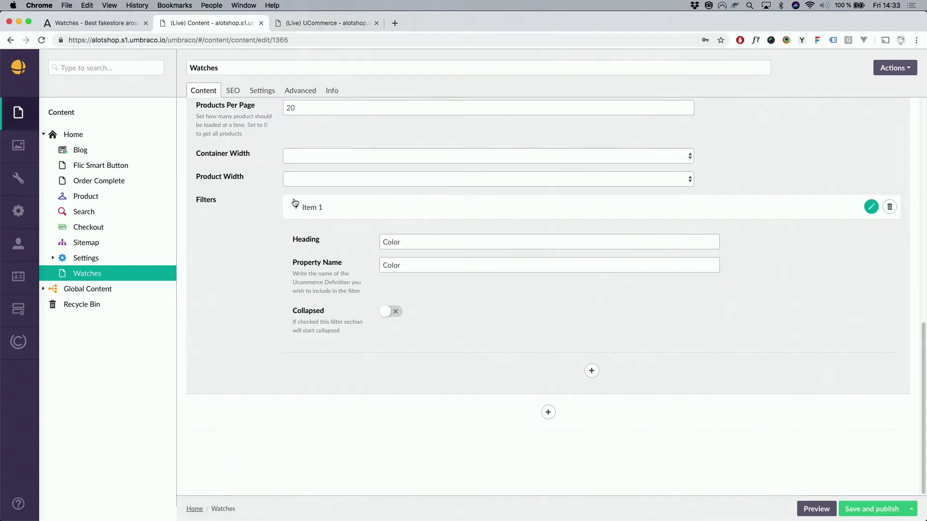
- Collapse the new Color filter item, save and publish the Watches page, and switch to the live site
click(377, 217)
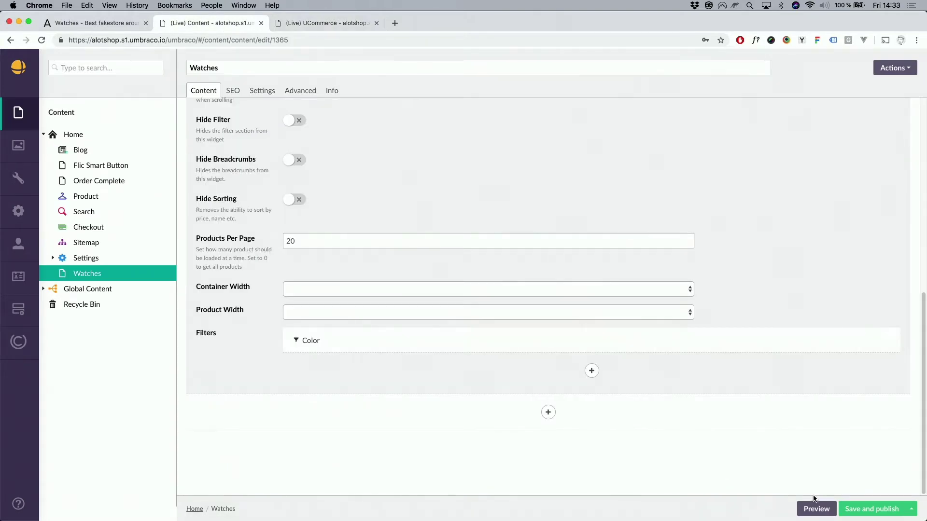
click(880, 511)
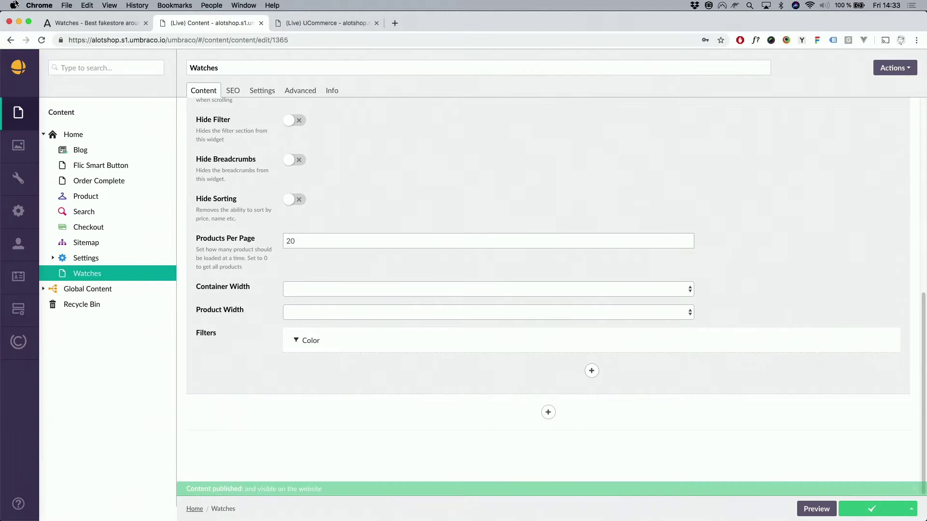
click(64, 23)
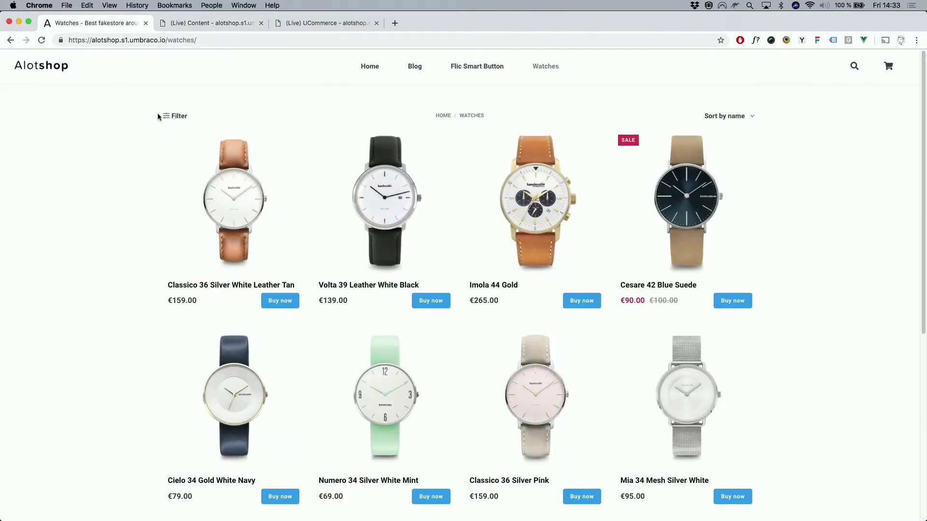
- Test the White option of the Color filter on the live Watches page, then clear it and close the filter
click(158, 116)
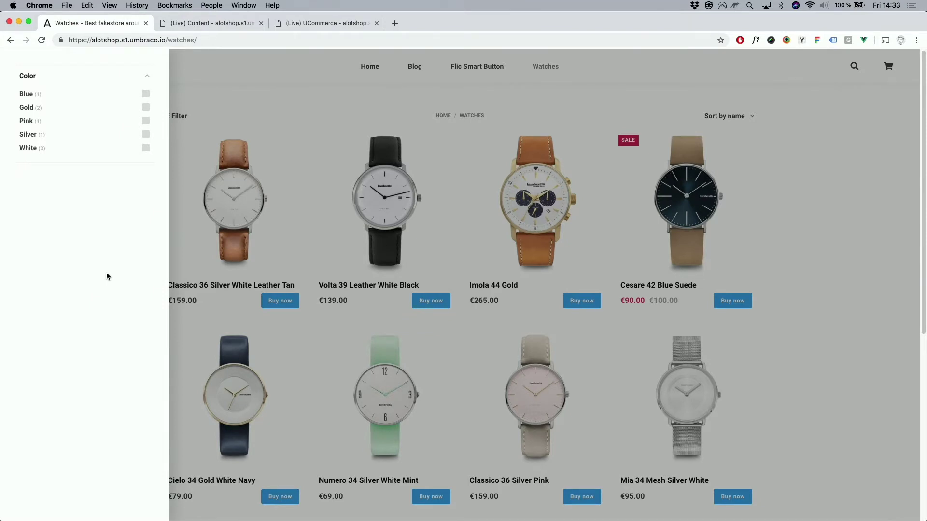
click(38, 148)
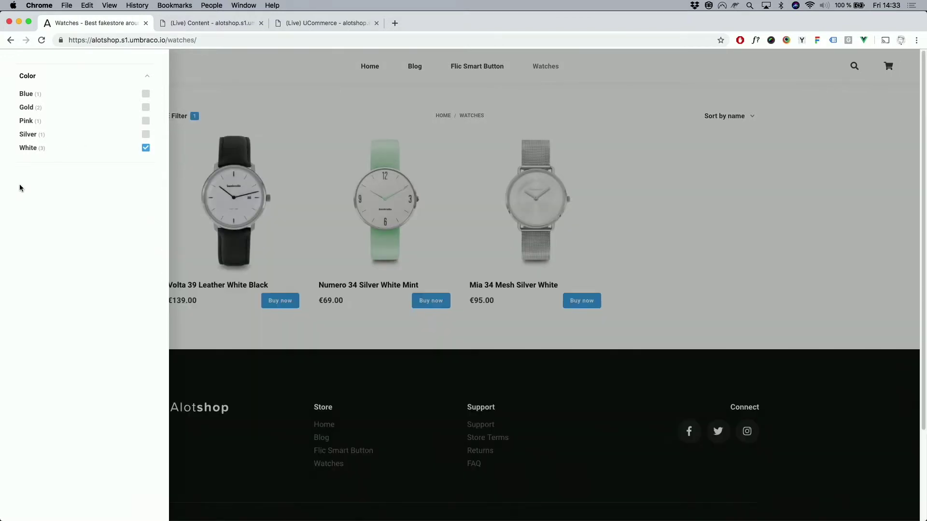
click(34, 148)
click(281, 141)
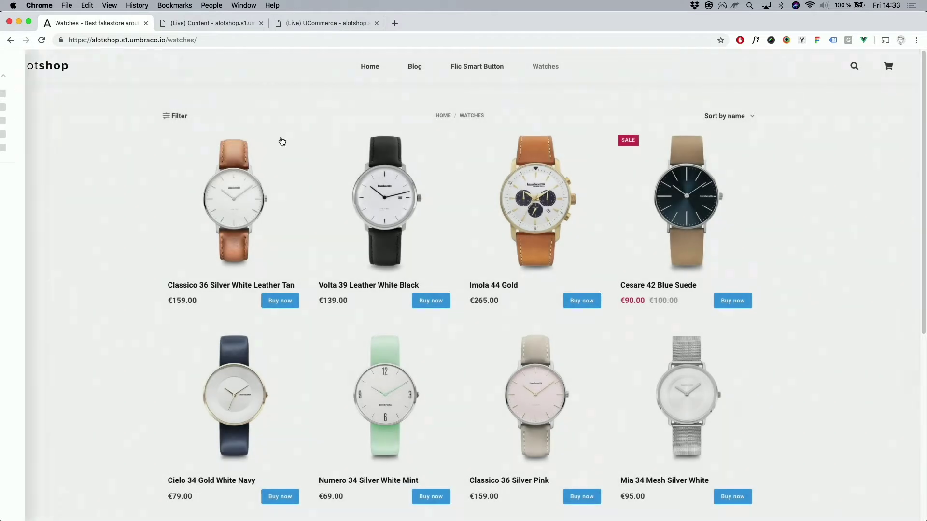
- Enable Pin Filter and Sticky Pinned Filter on the Product Category block, publish, and reload the live Watches page
click(180, 23)
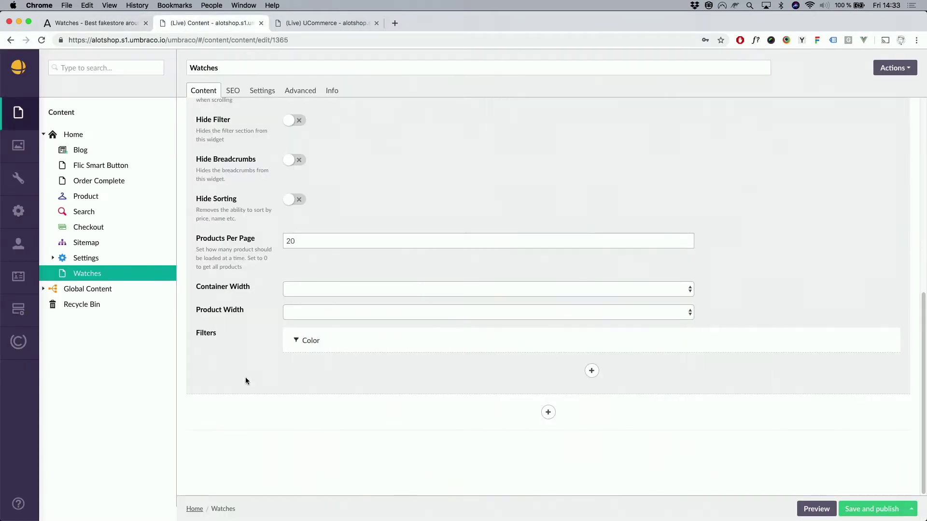
scroll(201, 145, up, 6)
scroll(294, 260, down, 2)
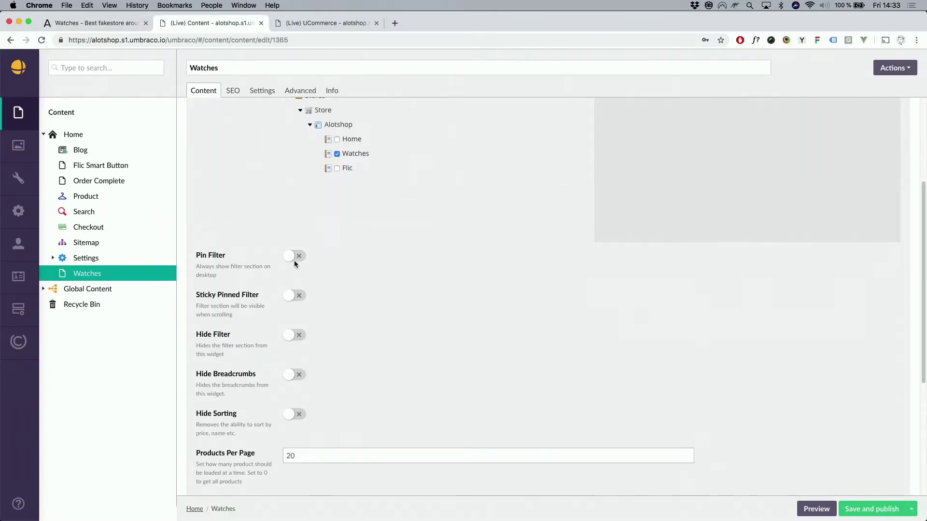
click(874, 510)
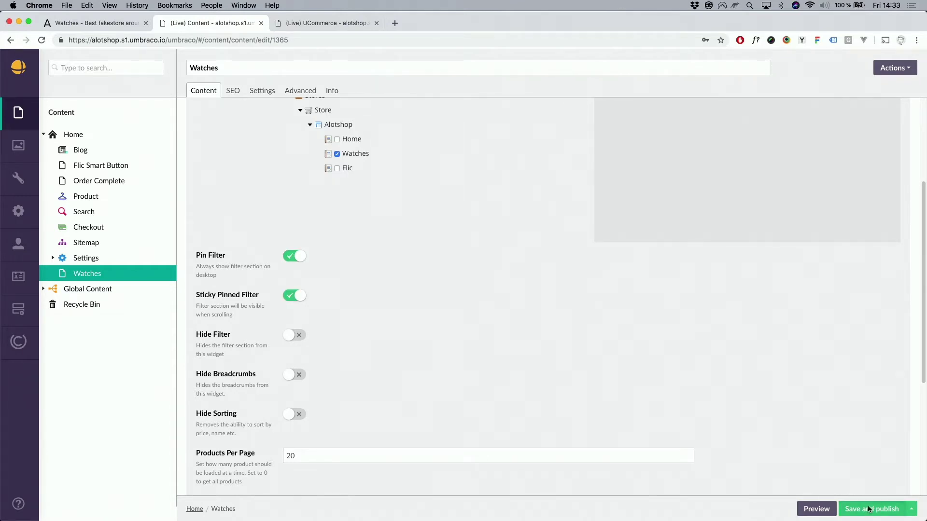
click(89, 22)
key(super+r)
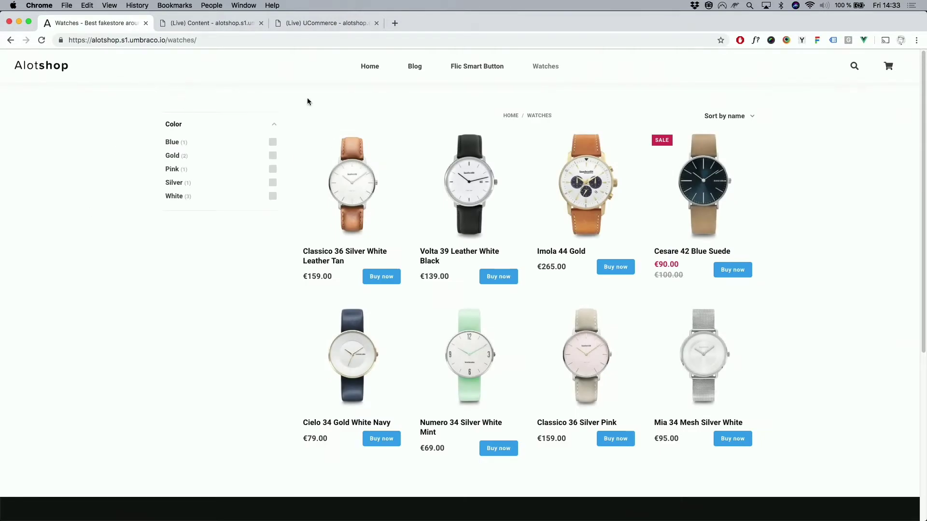
- Set the category block's product width to 33%, publish the page, and review the new layout on the live site
click(207, 25)
scroll(482, 337, down, 4)
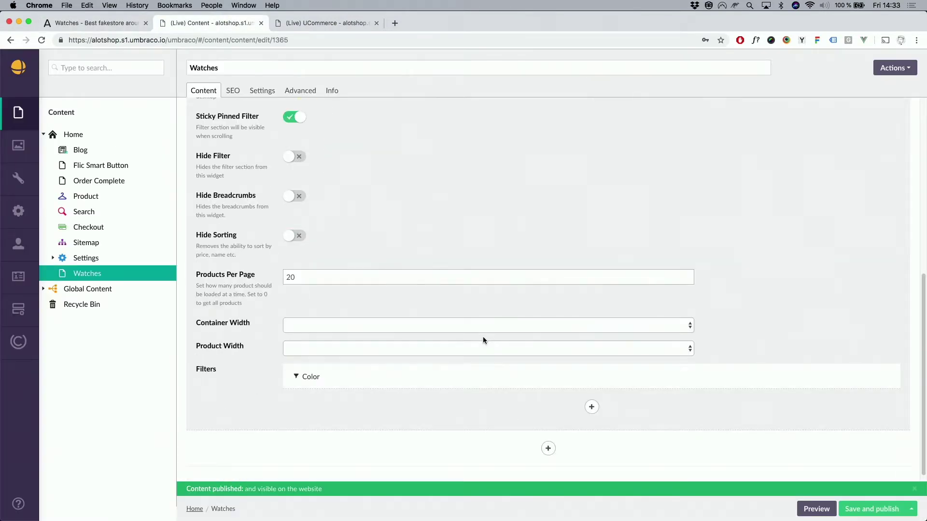
click(284, 347)
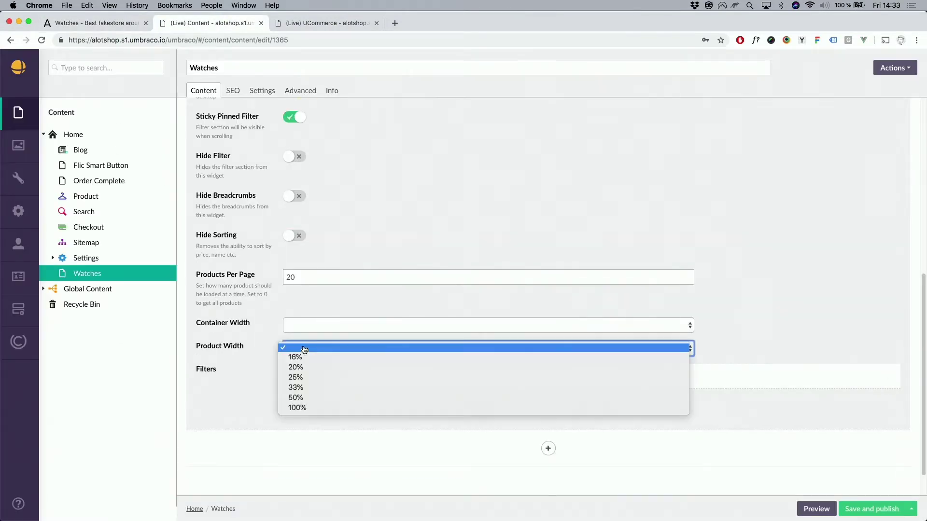
click(309, 389)
click(874, 512)
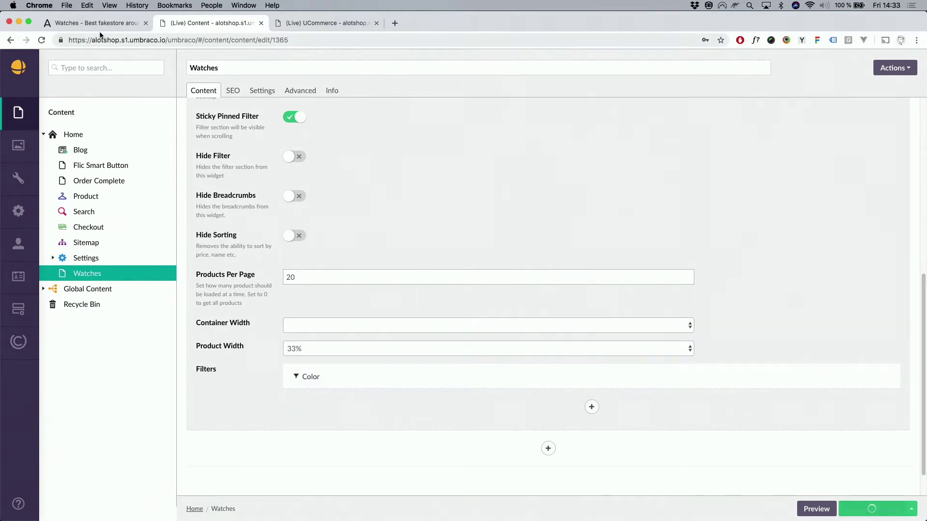
click(109, 25)
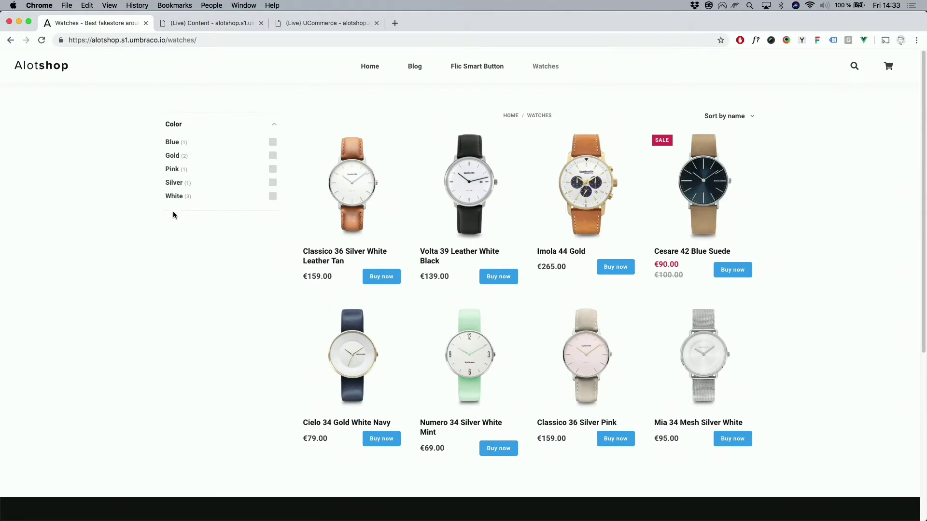
key(super+r)
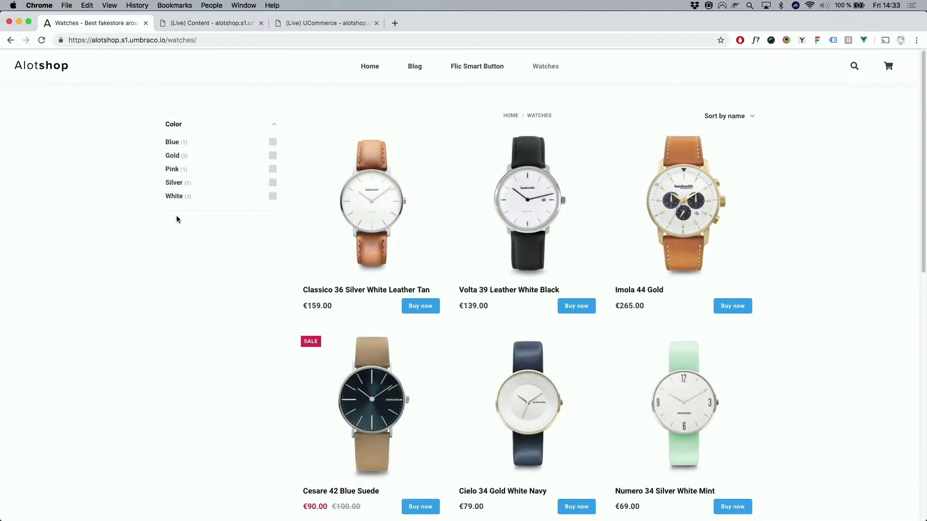
scroll(131, 224, down, 5)
scroll(125, 227, up, 5)
- In the back office, add a Hero block to the Watches page and move it above the Product Category block
click(199, 23)
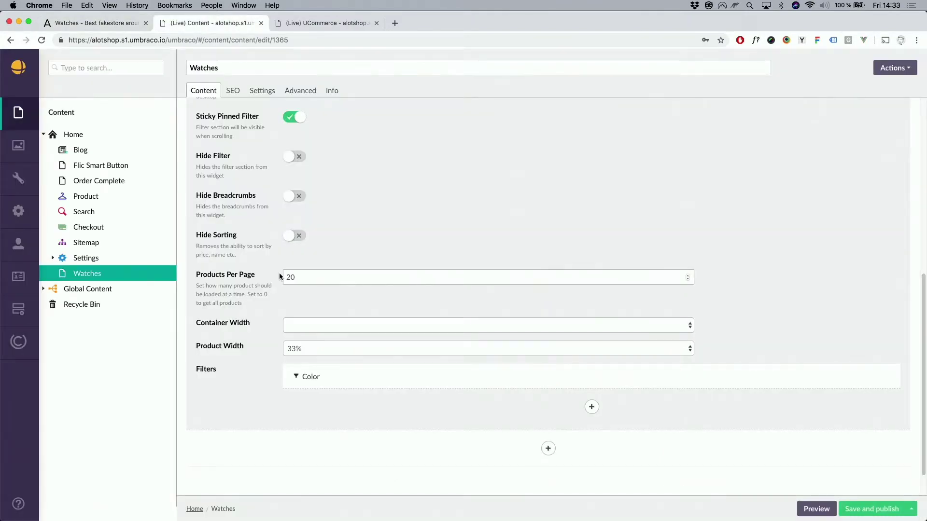
scroll(338, 143, up, 7)
click(288, 120)
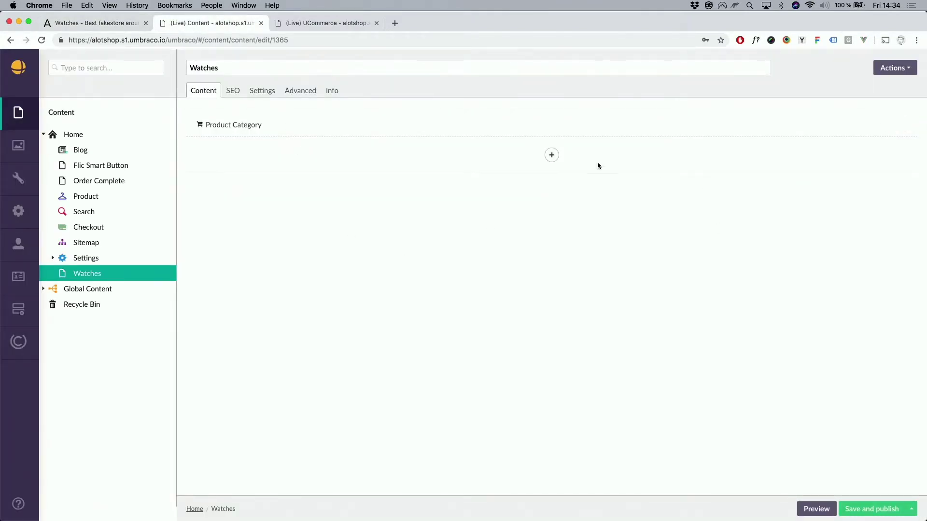
click(553, 156)
click(504, 172)
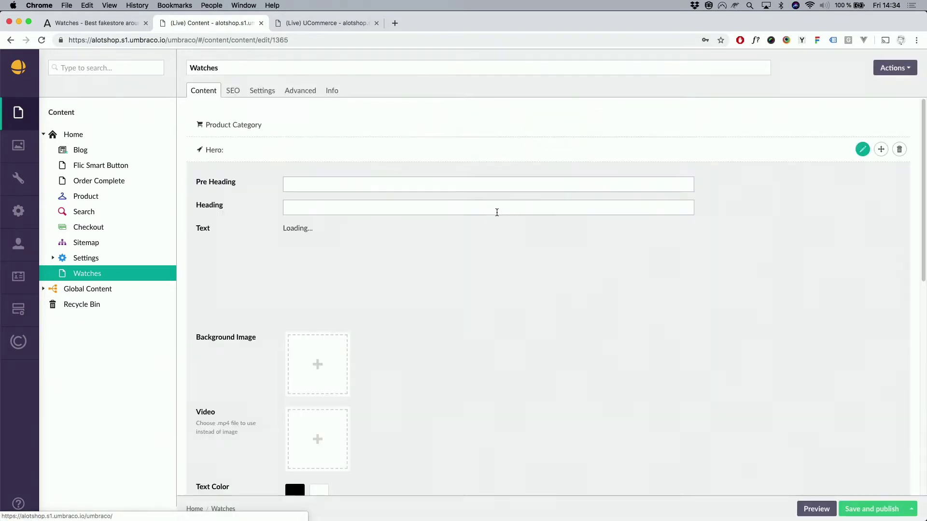
click(572, 152)
drag(381, 149, 378, 121)
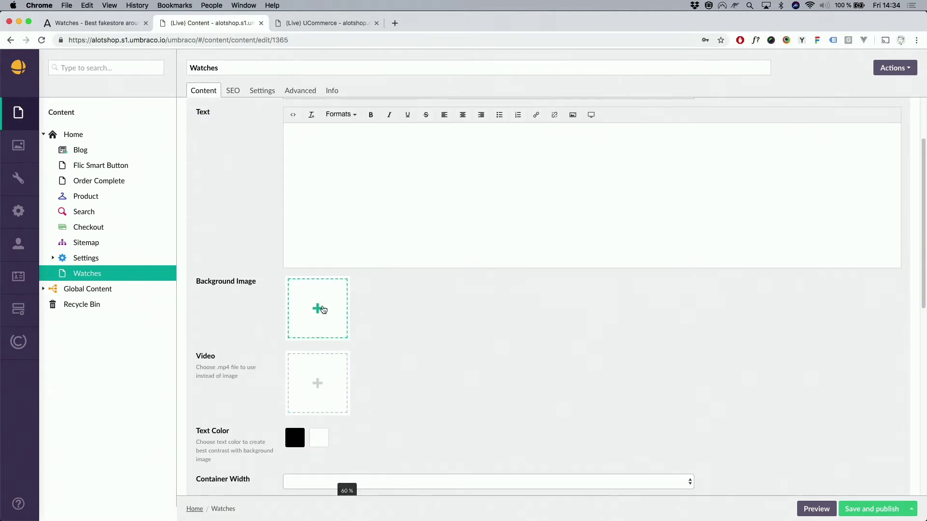
- Give the hero the dark-jacket wristwatch photo as background image, the pre heading "Watchtes" and the heading "Timeless Desires"
click(318, 308)
scroll(854, 309, down, 5)
click(878, 433)
click(898, 509)
click(315, 158)
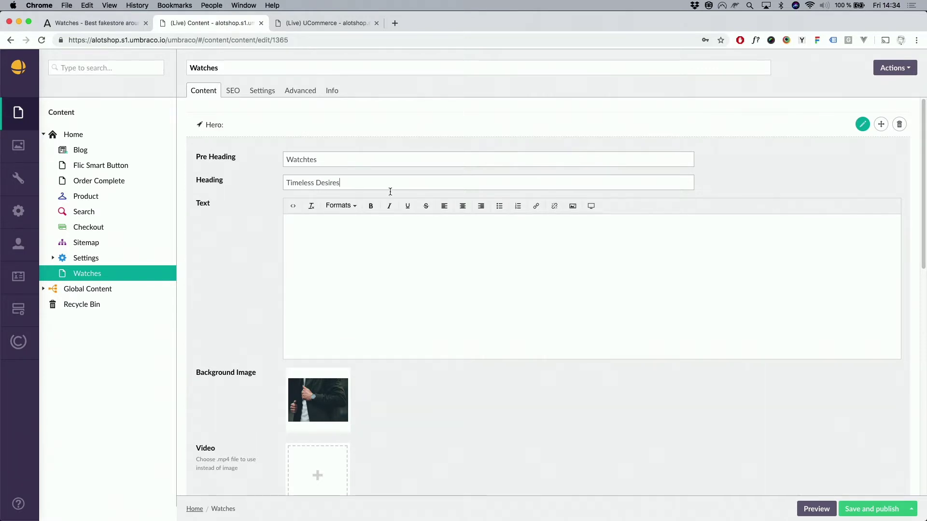
- Set the hero's height to 45% and turn on text animation
scroll(419, 375, down, 3)
scroll(422, 348, down, 3)
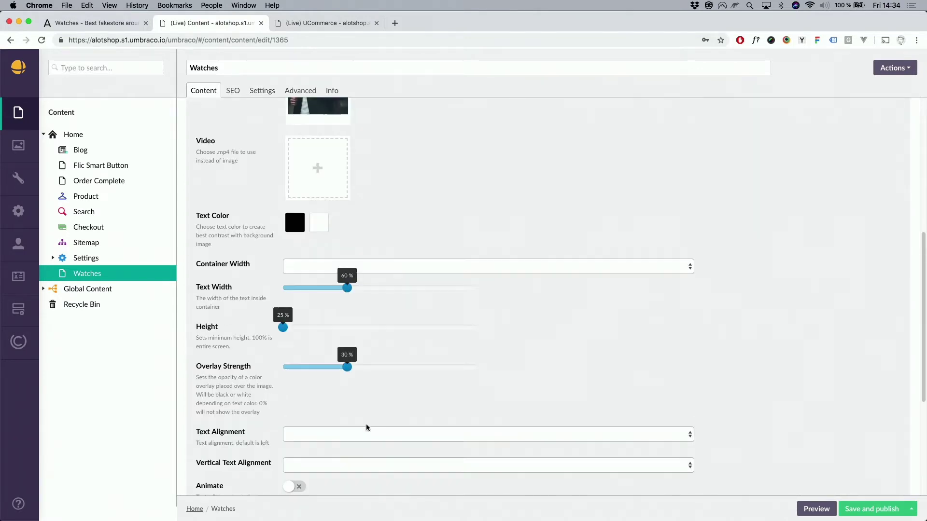
drag(294, 333, 333, 333)
scroll(408, 381, down, 1)
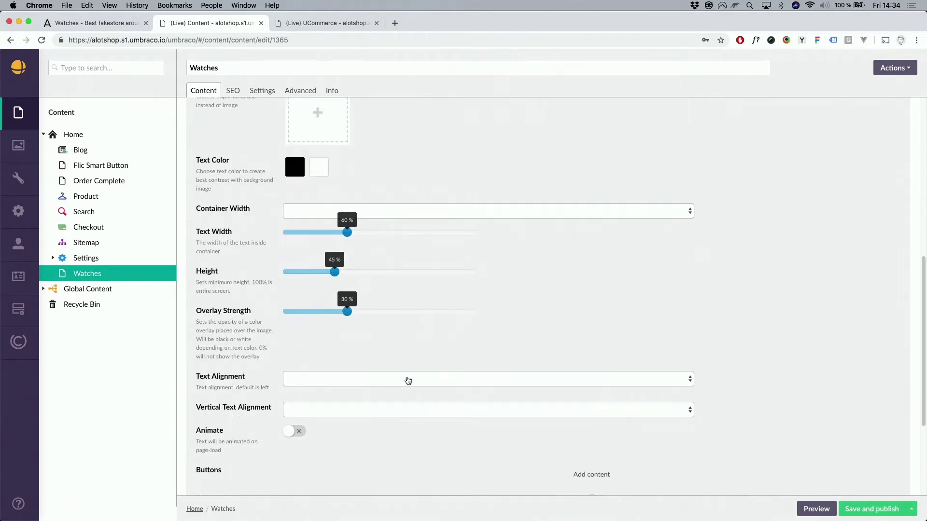
click(299, 434)
- Save and publish the Watches page with its hero, and reload the page on the live site
click(863, 513)
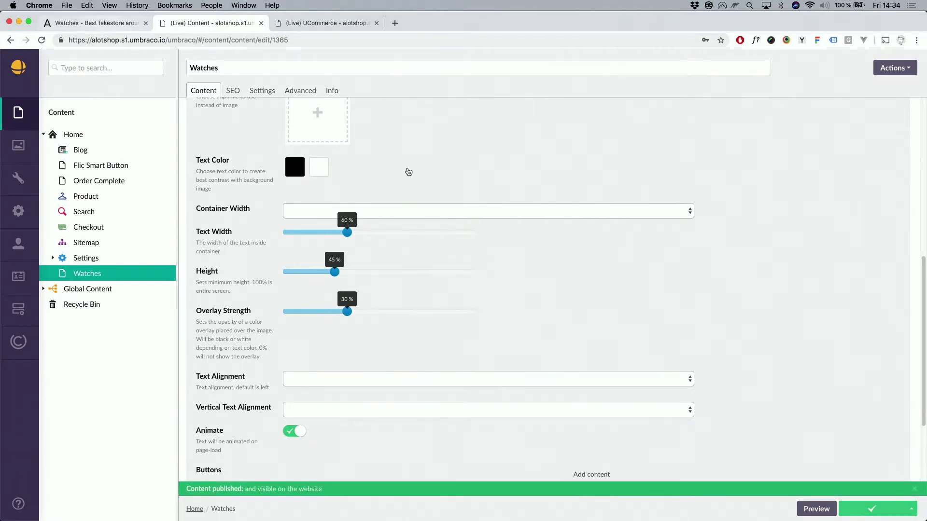
click(97, 23)
key(super+r)
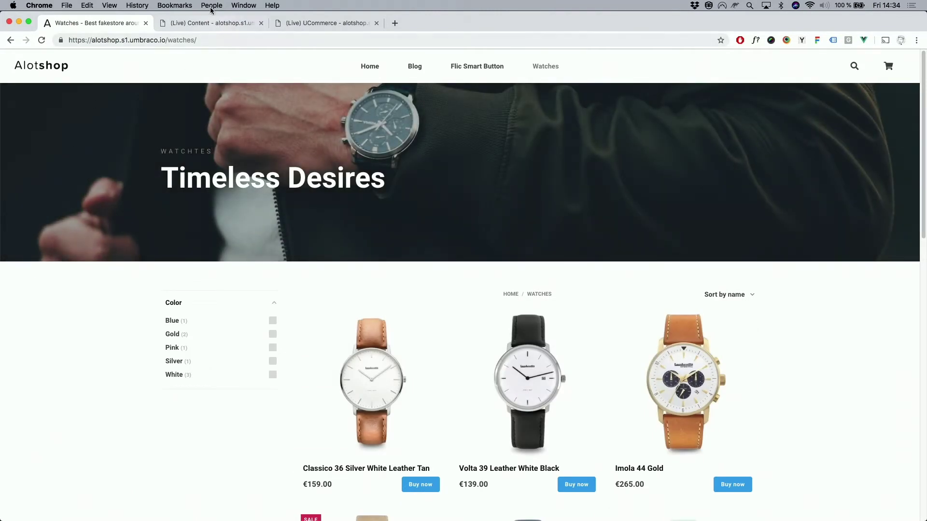
- In the back office, turn on the Watches page's transparent header with the white color theme, and save and publish the page
click(216, 22)
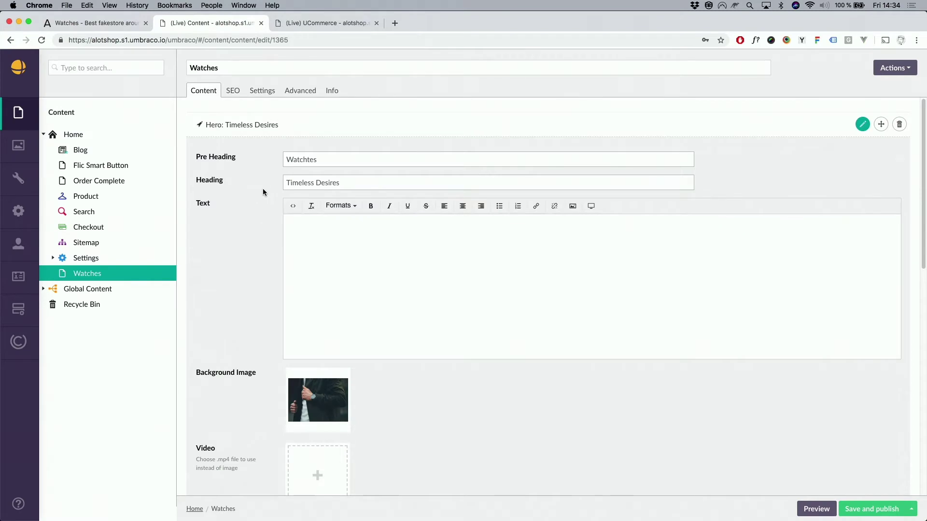
click(240, 139)
click(262, 90)
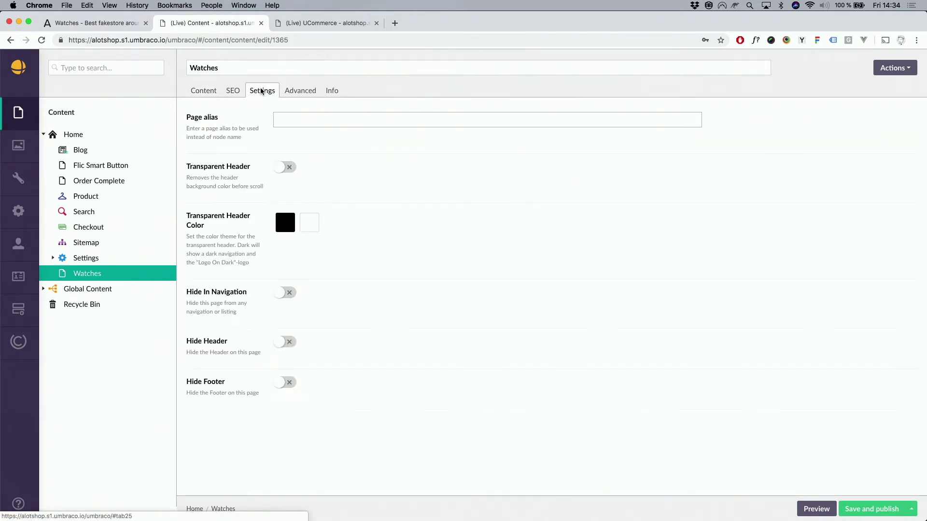
click(283, 168)
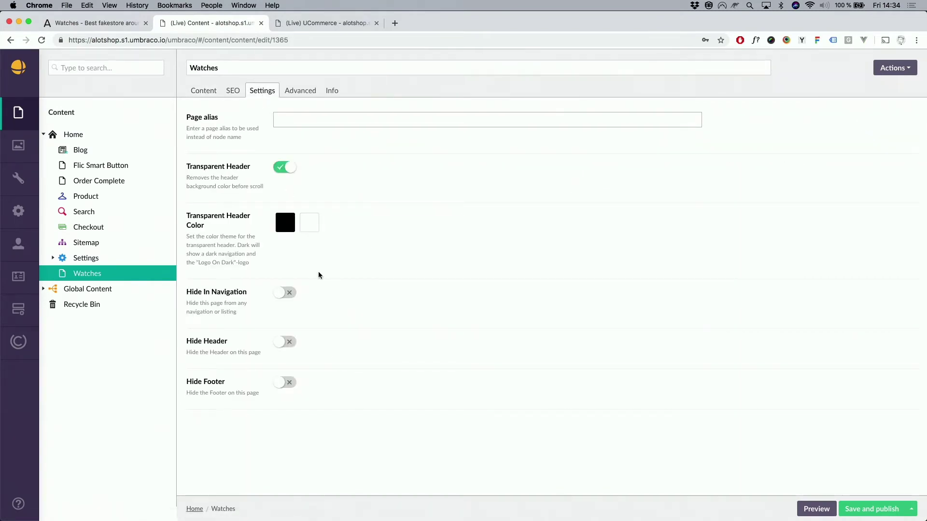
click(315, 225)
click(874, 510)
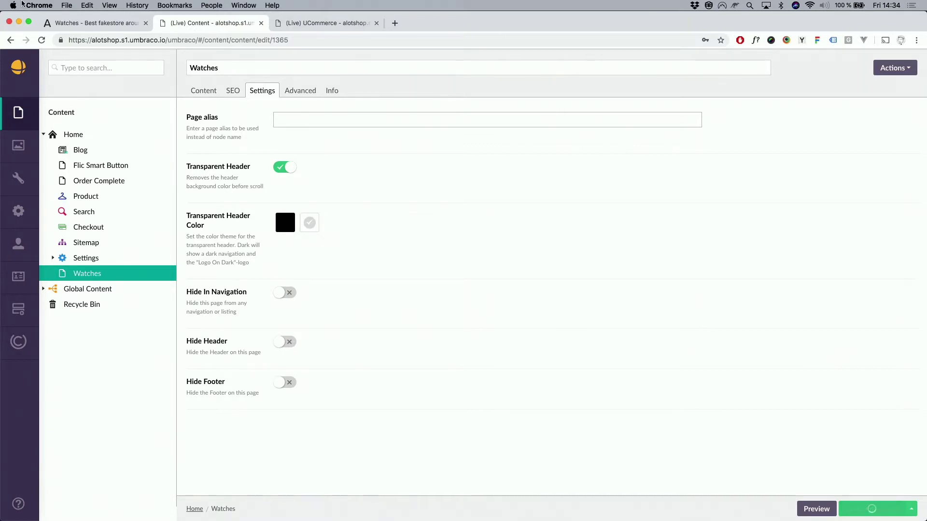
- Reload the Watches page on the live site and check its header over the hero and the product list below
click(93, 25)
key(super+r)
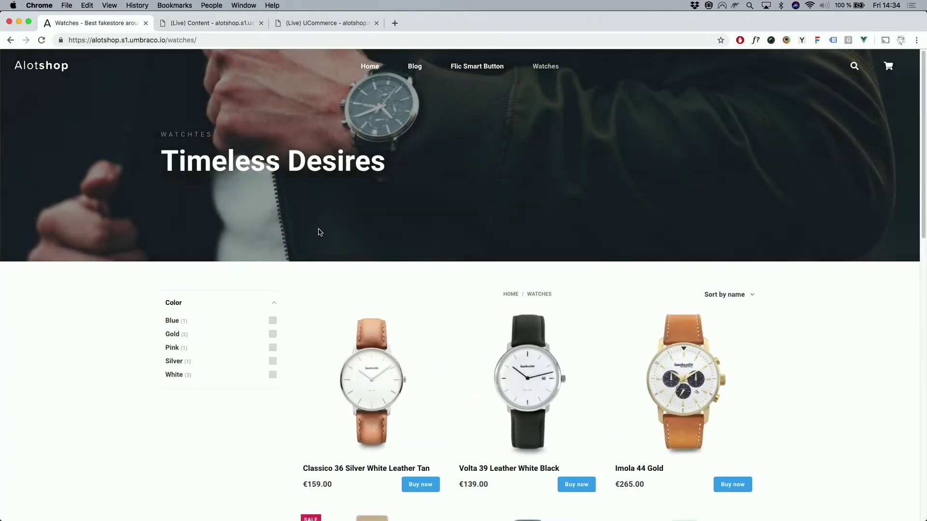
scroll(309, 225, down, 1)
scroll(312, 224, up, 1)
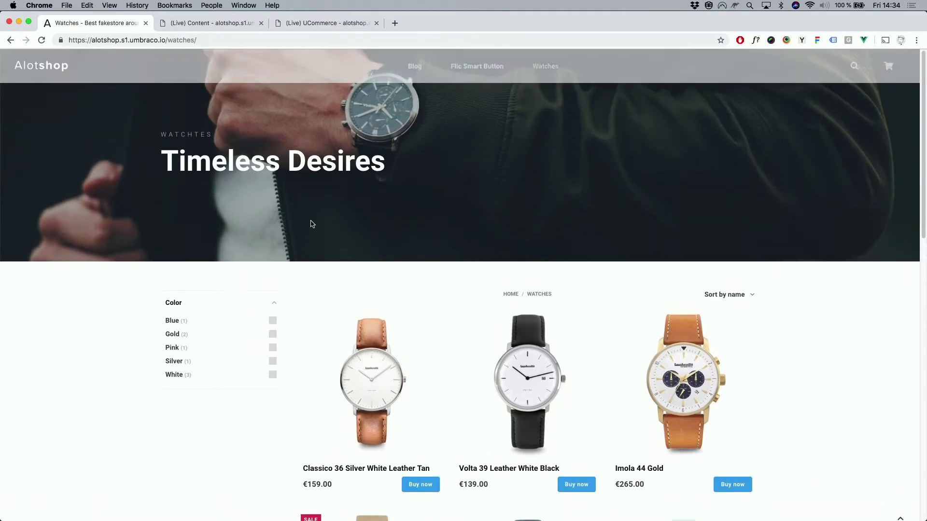
scroll(329, 227, down, 5)
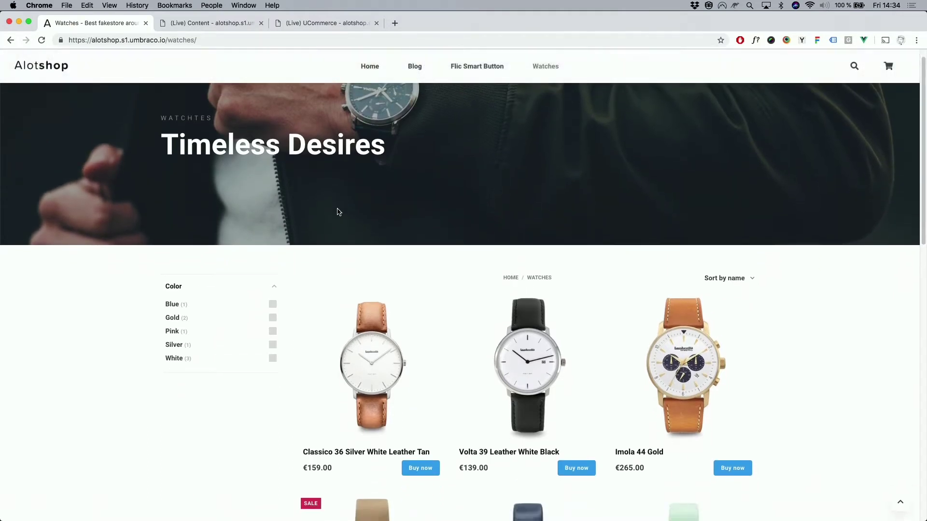
scroll(309, 244, down, 6)
scroll(290, 232, down, 6)
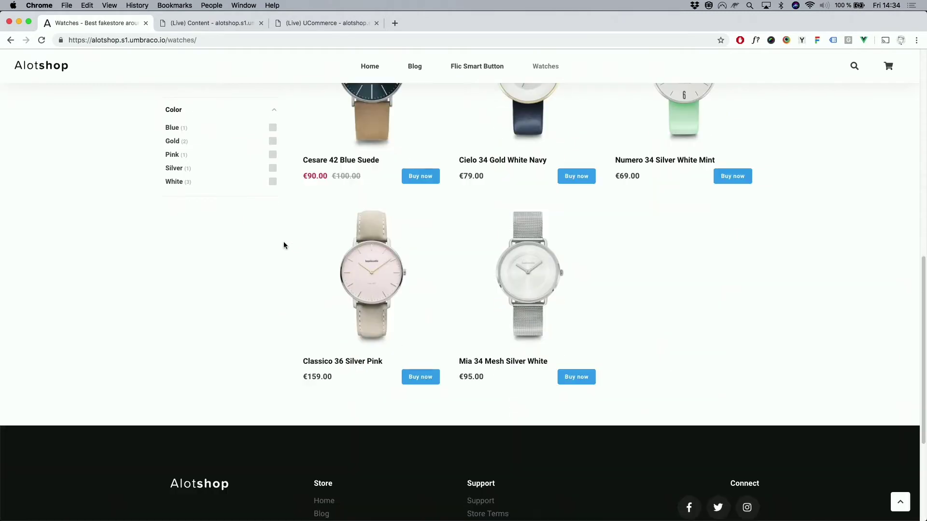
scroll(287, 258, up, 15)
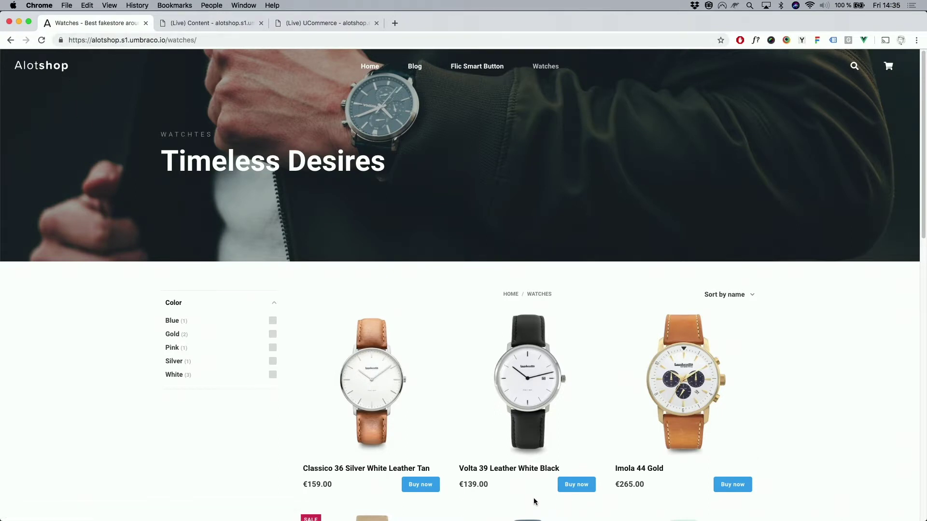
- Open the Kay Bojesen Monkey from the home page's product list and examine its images, title, rating, description and price
click(52, 72)
scroll(599, 427, down, 5)
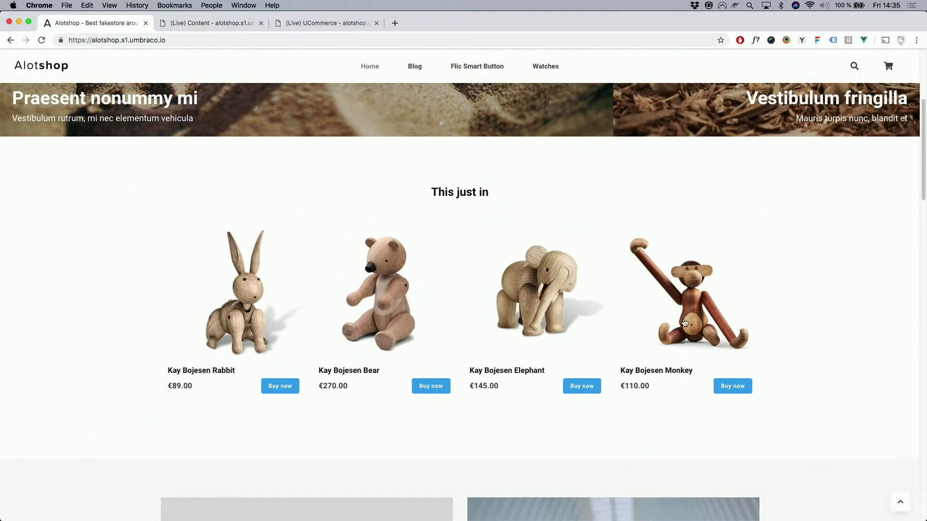
click(703, 304)
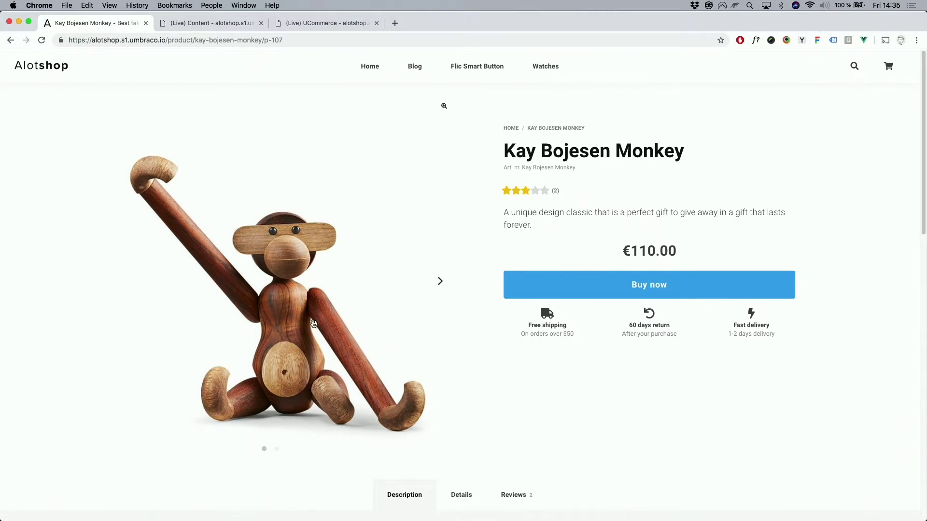
drag(302, 261, 132, 261)
drag(201, 260, 326, 275)
drag(569, 144, 674, 150)
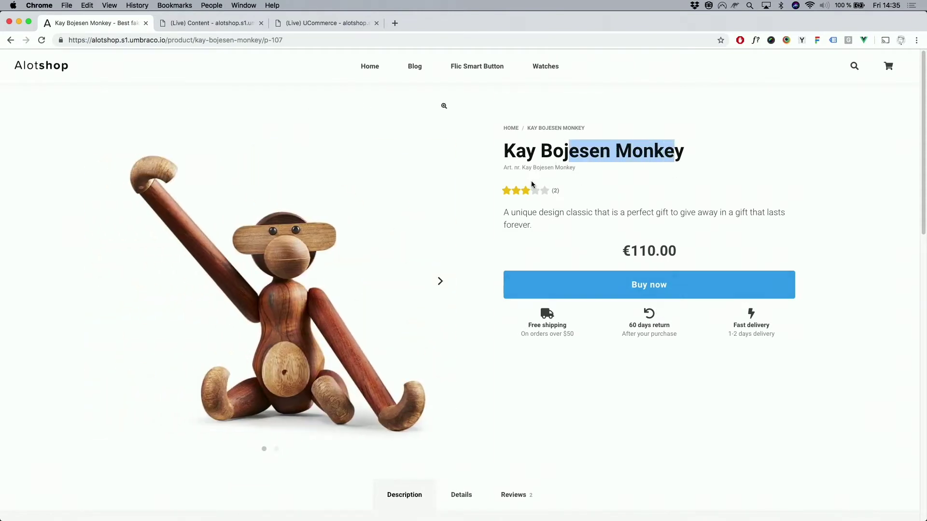
drag(514, 209, 622, 265)
click(659, 452)
- Review the monkey product's description, details, reviews and the "You might also like" suggestions
scroll(633, 354, down, 5)
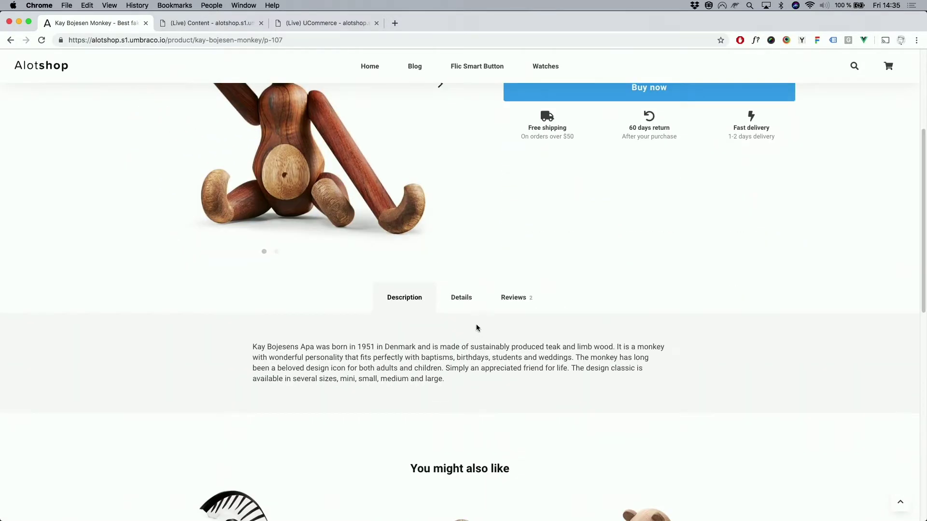
click(462, 298)
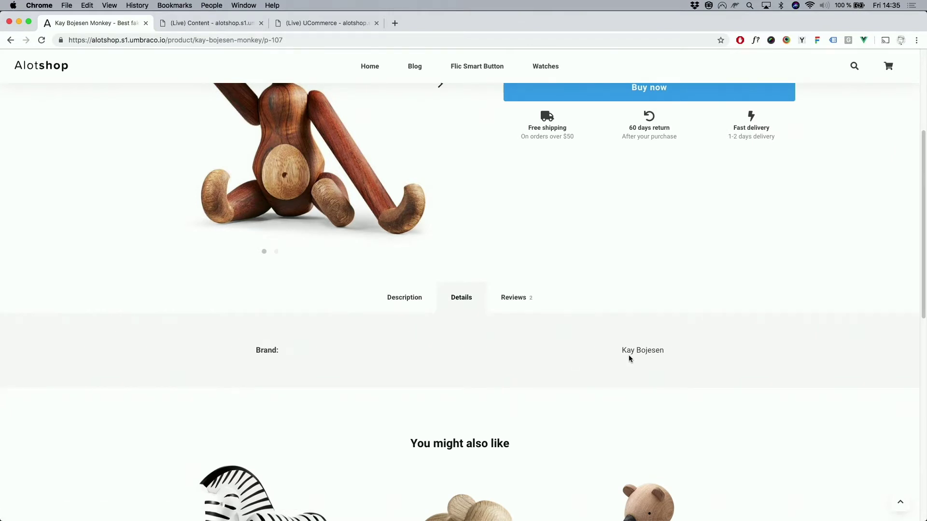
click(531, 299)
scroll(639, 304, down, 4)
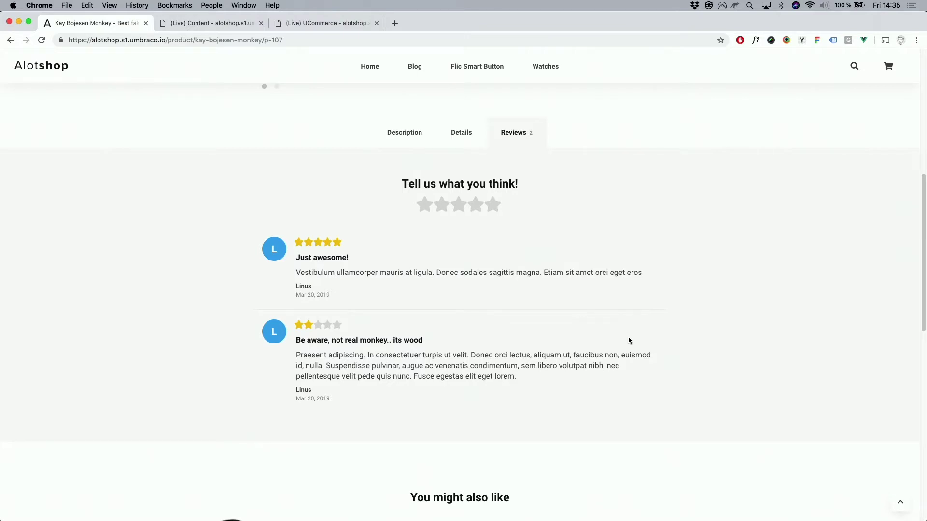
scroll(624, 355, down, 6)
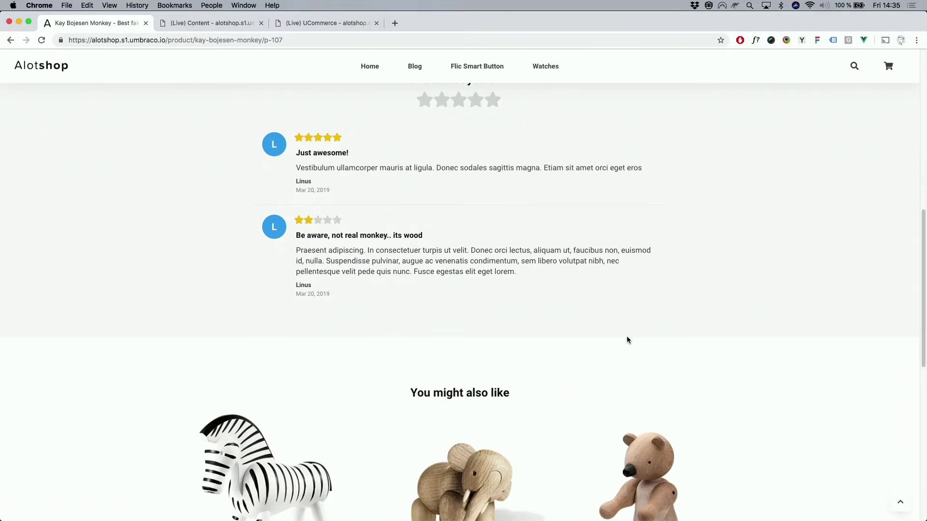
scroll(626, 312, down, 2)
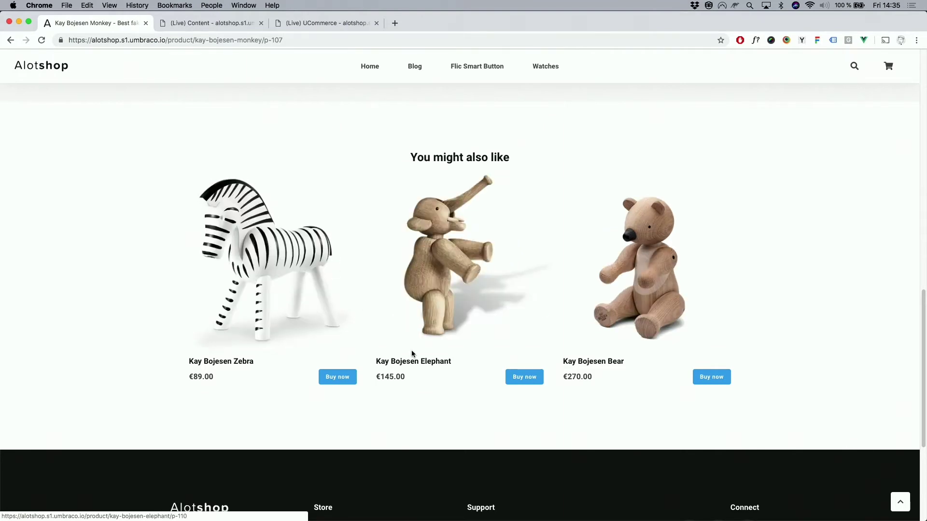
scroll(415, 350, up, 10)
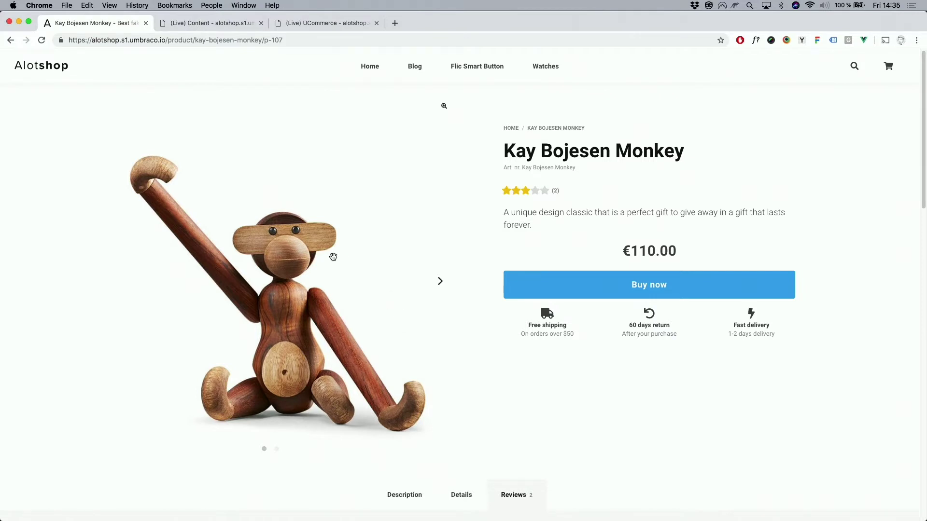
- In the back office, add a Global Content block to the Product page
click(215, 24)
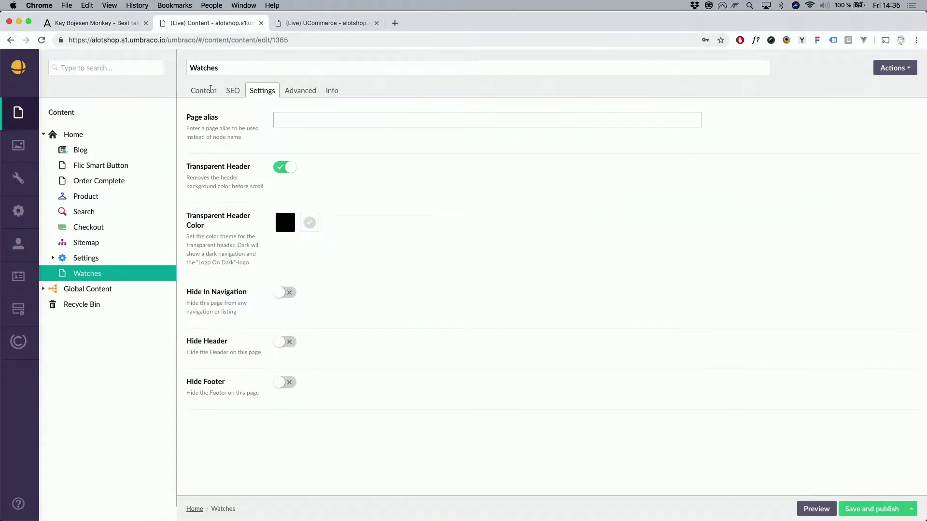
click(108, 198)
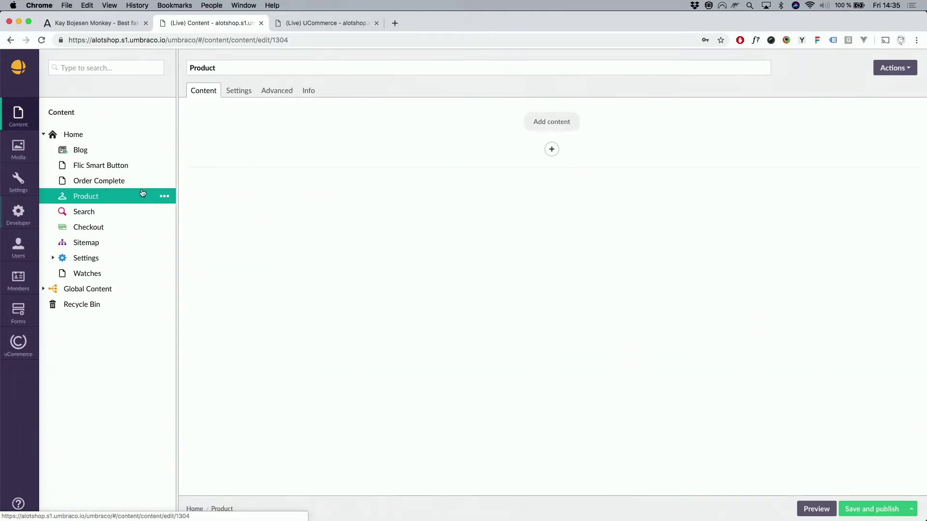
click(552, 149)
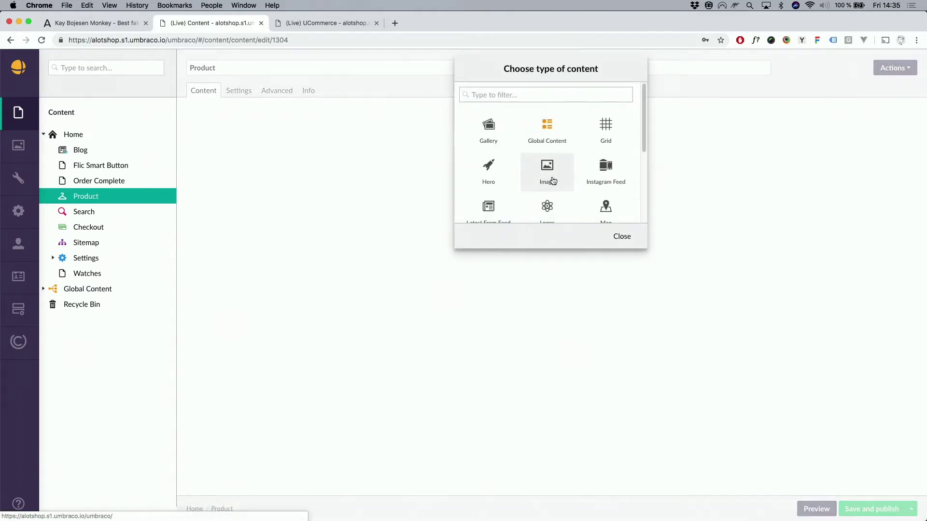
click(547, 127)
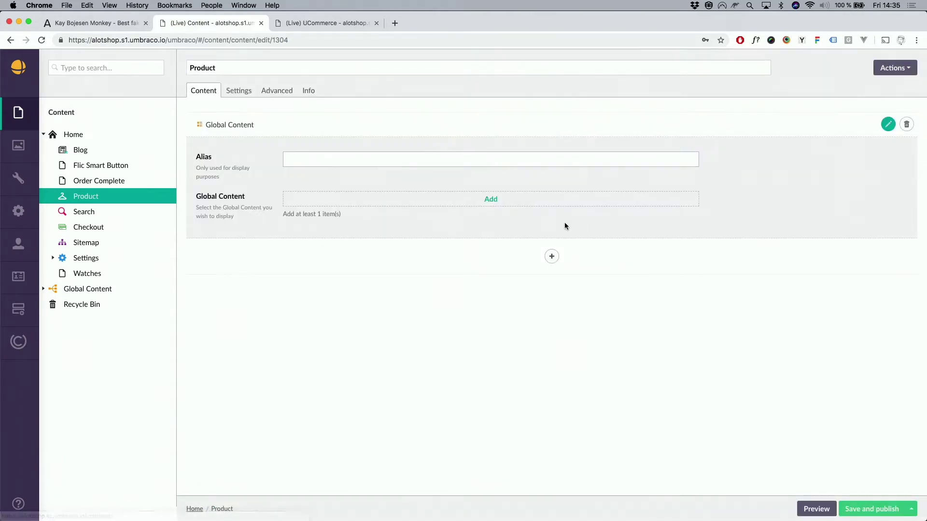
- Select Newsletter as the block's global content, and save and publish the Product page
click(491, 199)
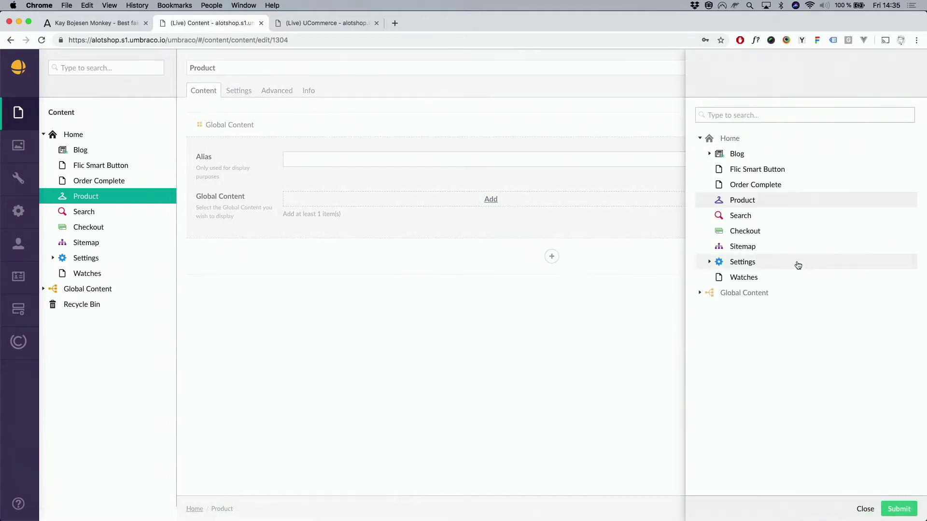
click(699, 293)
click(753, 308)
click(893, 510)
click(847, 508)
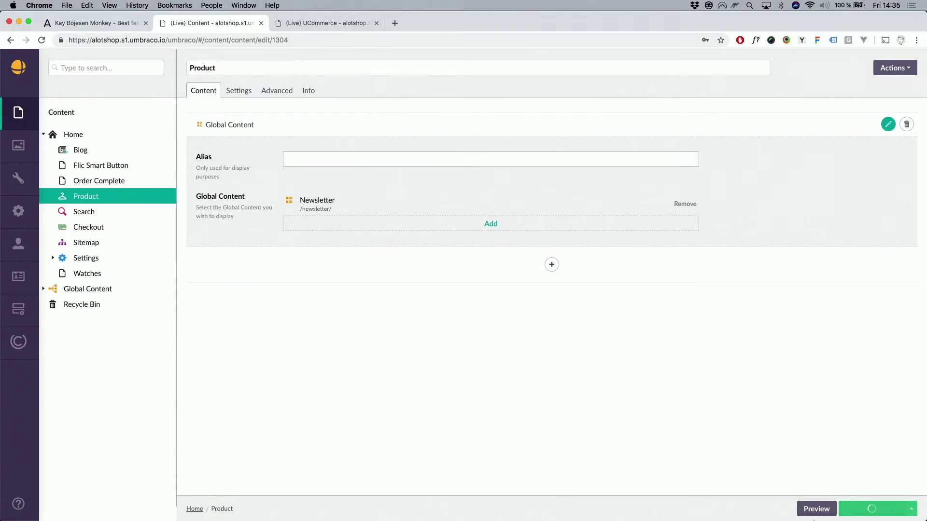
- Reload the monkey product page on the live site and check the newsletter section above the footer
click(111, 23)
key(super+r)
scroll(198, 259, down, 20)
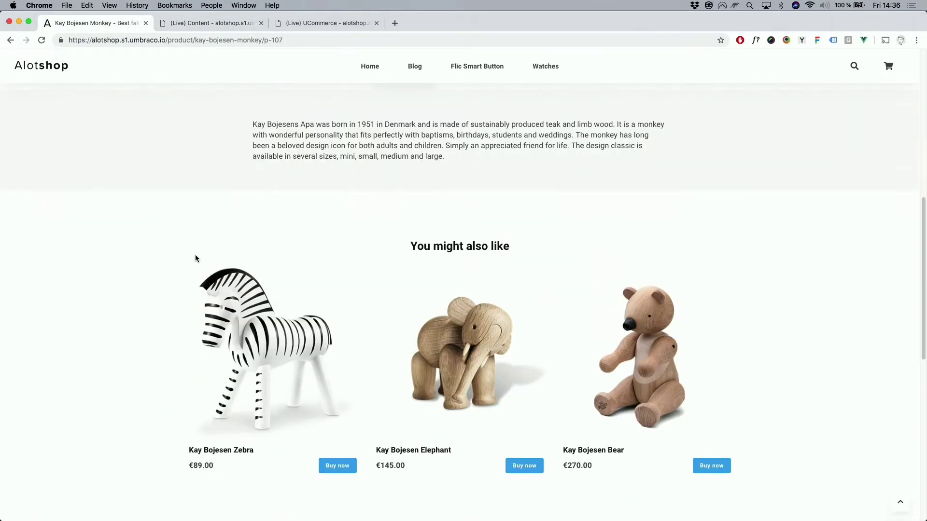
scroll(248, 254, up, 4)
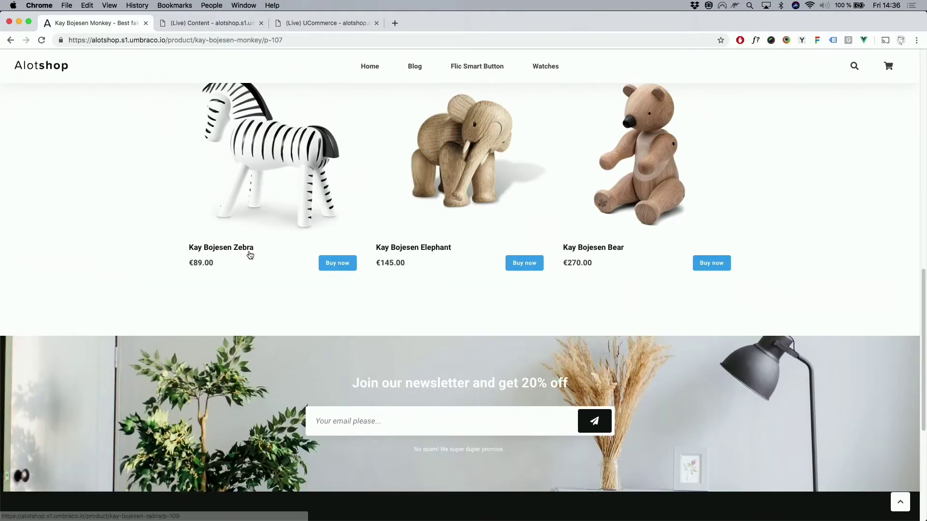
scroll(247, 256, down, 2)
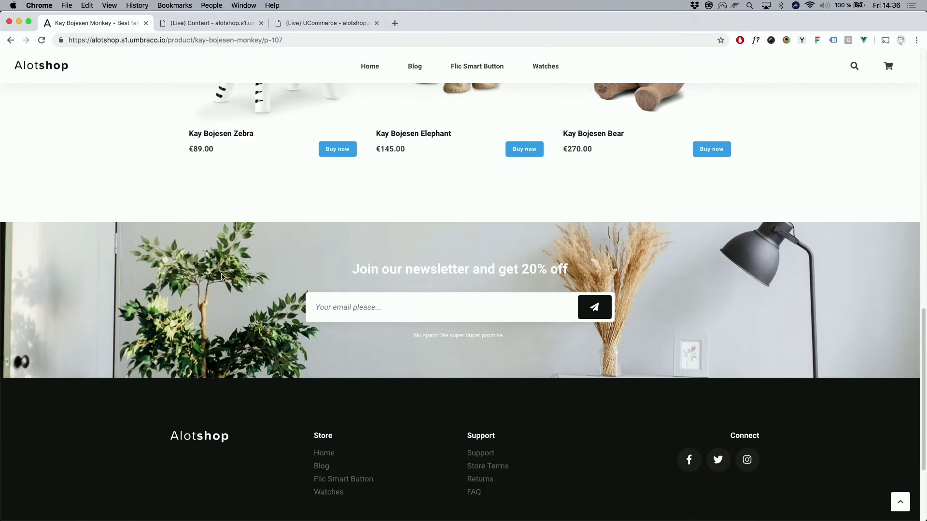
scroll(230, 241, up, 15)
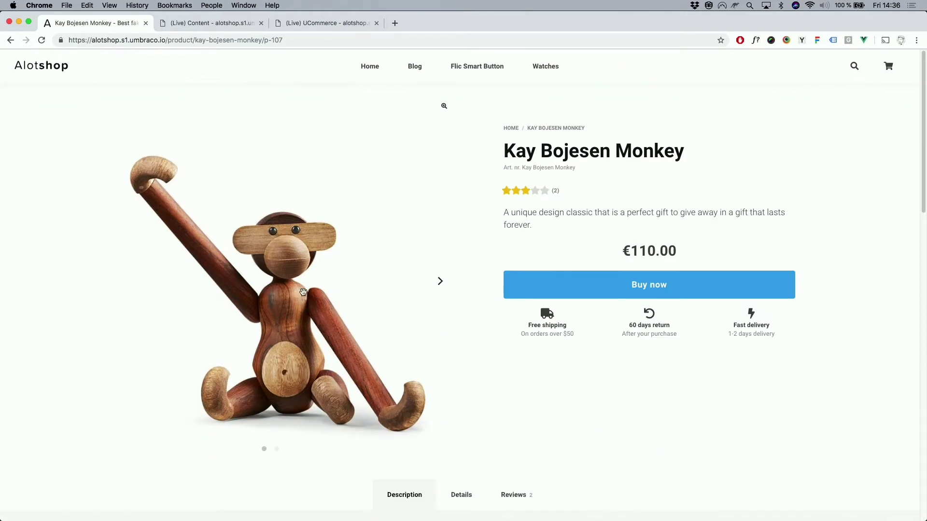
- In the back office, create a new item under Global Content and name it "Gallery"
click(213, 23)
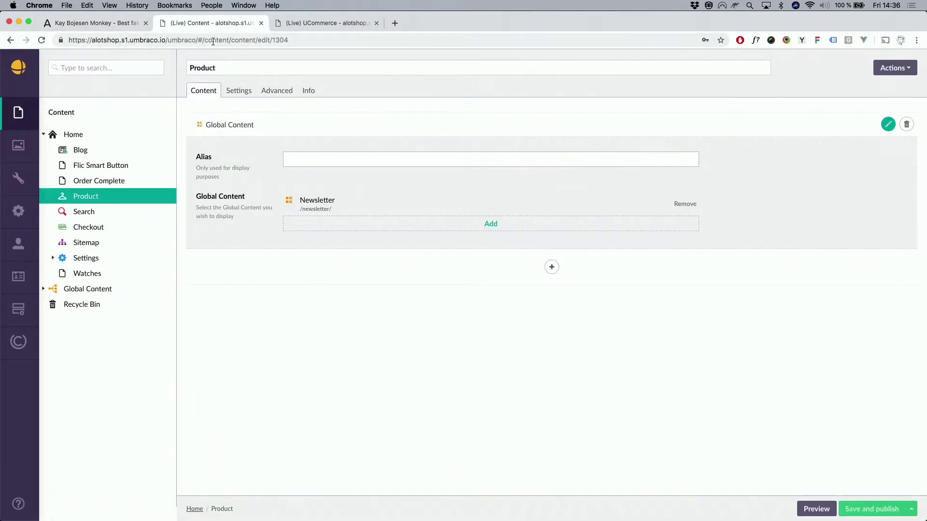
click(44, 289)
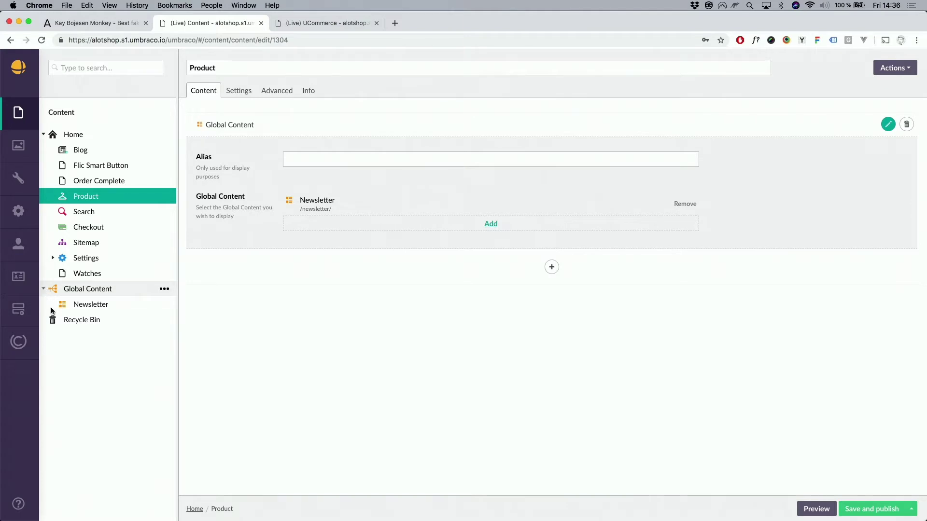
right_click(91, 290)
click(225, 114)
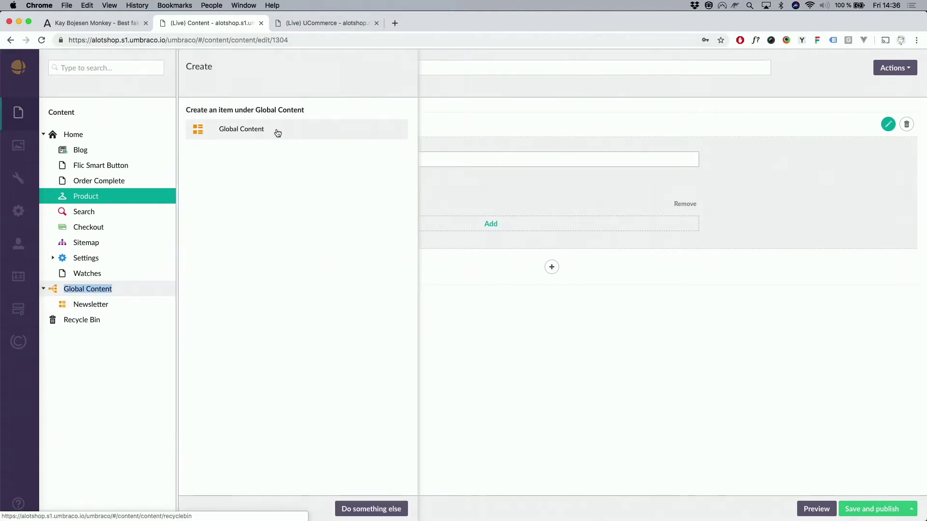
click(277, 129)
text(GAllery)
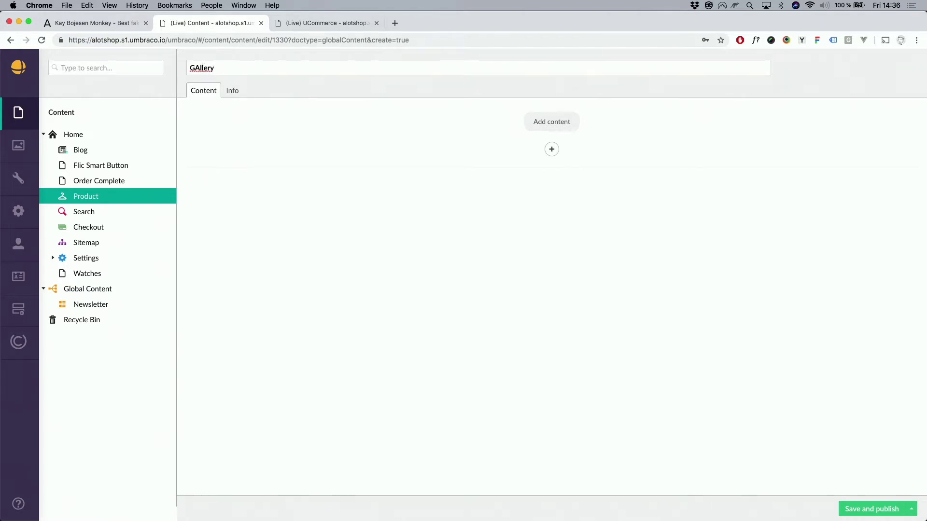
key(BackSpace)
text(a)
- Add a Media Gallery block to the Gallery content and fill it with four monkey photos from the Kay Bojesen media folder
click(552, 149)
click(485, 129)
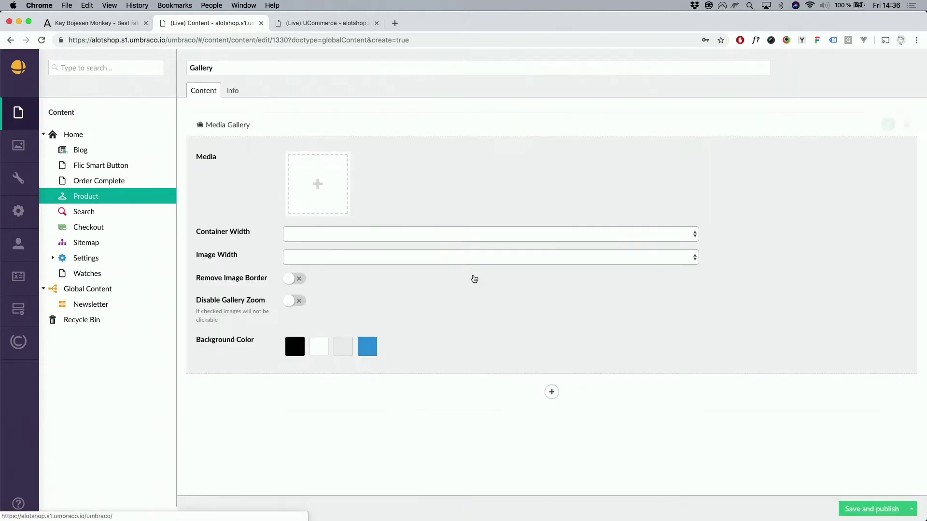
click(303, 188)
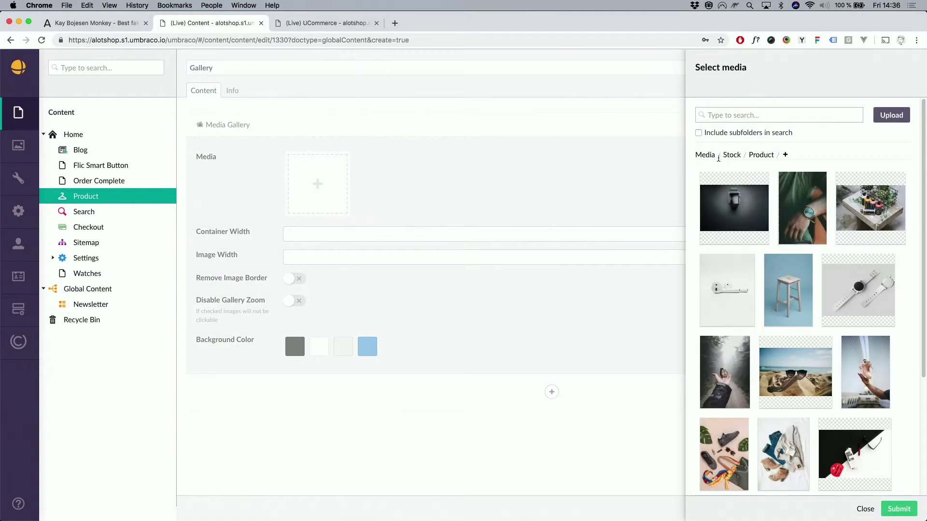
click(706, 155)
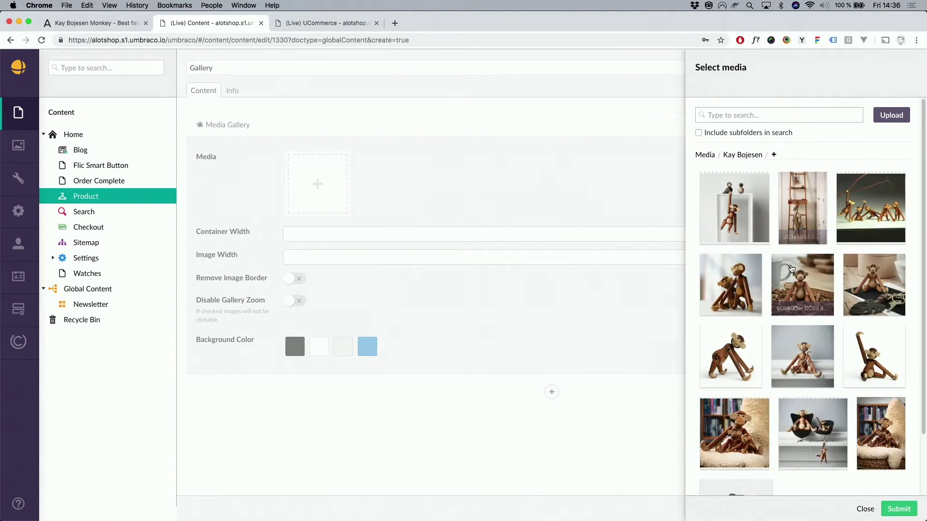
click(736, 278)
click(757, 204)
click(874, 220)
click(877, 283)
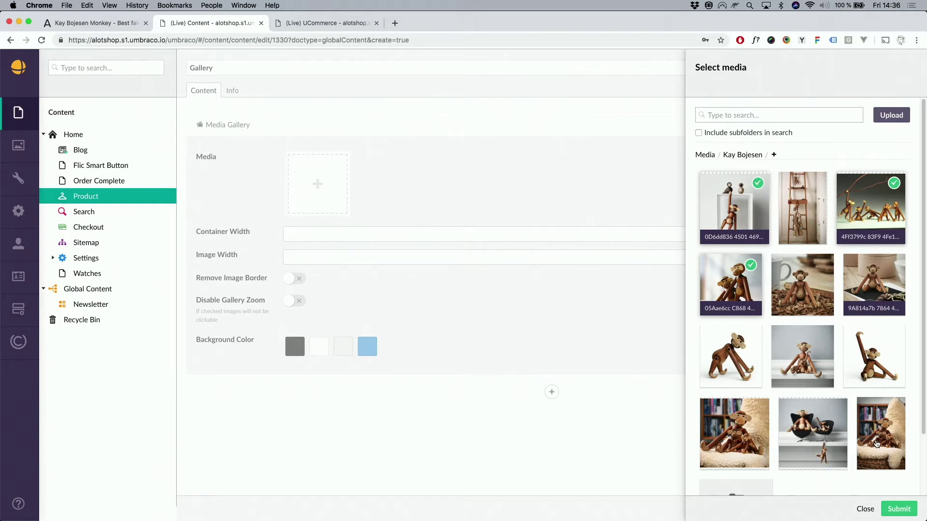
click(895, 507)
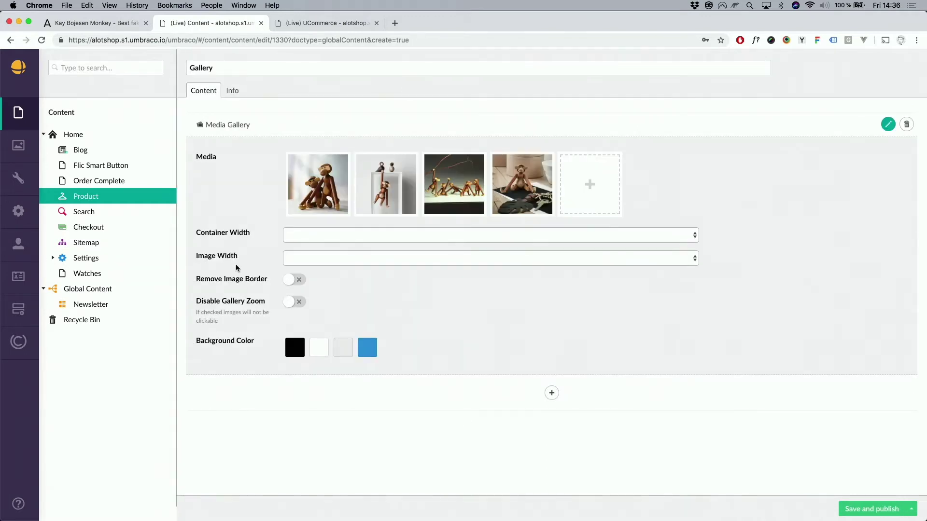
- Set the gallery's image width to 25%, choose a container width, and save and publish the Gallery content
click(292, 258)
click(303, 296)
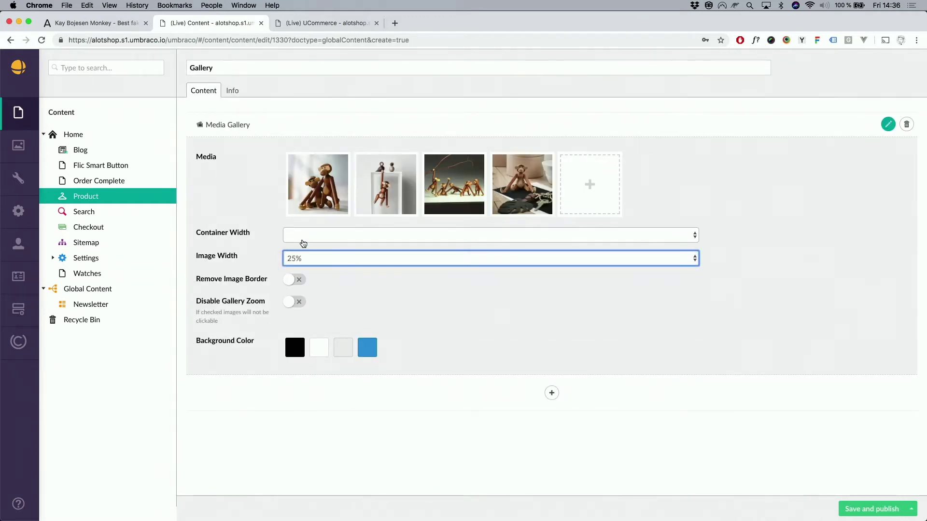
click(304, 240)
click(311, 273)
click(877, 509)
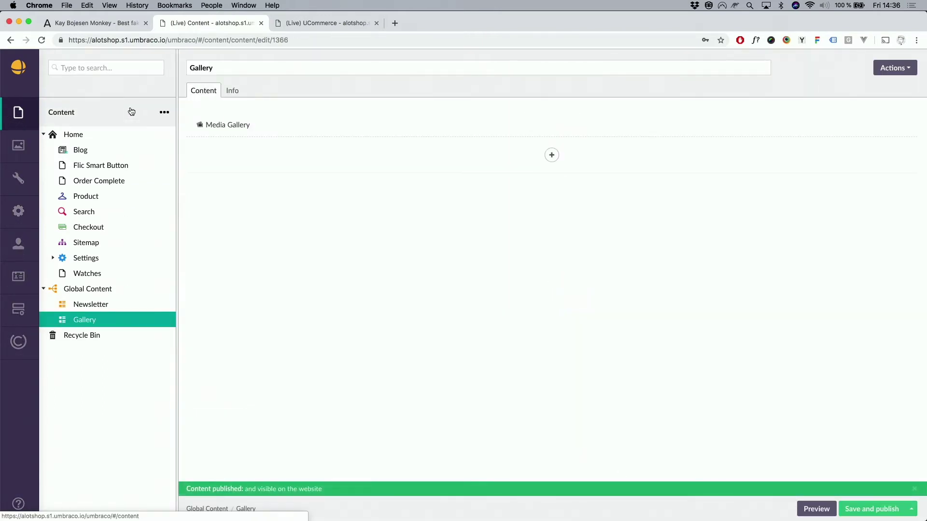
- In uCommerce, open the English (United States) details of the Kay Bojesen Monkey product from the Home category
click(303, 22)
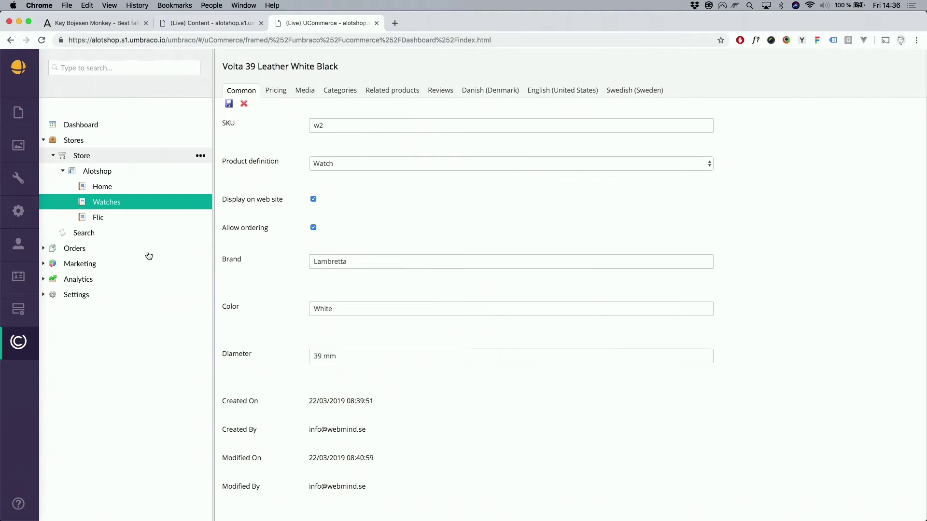
click(100, 188)
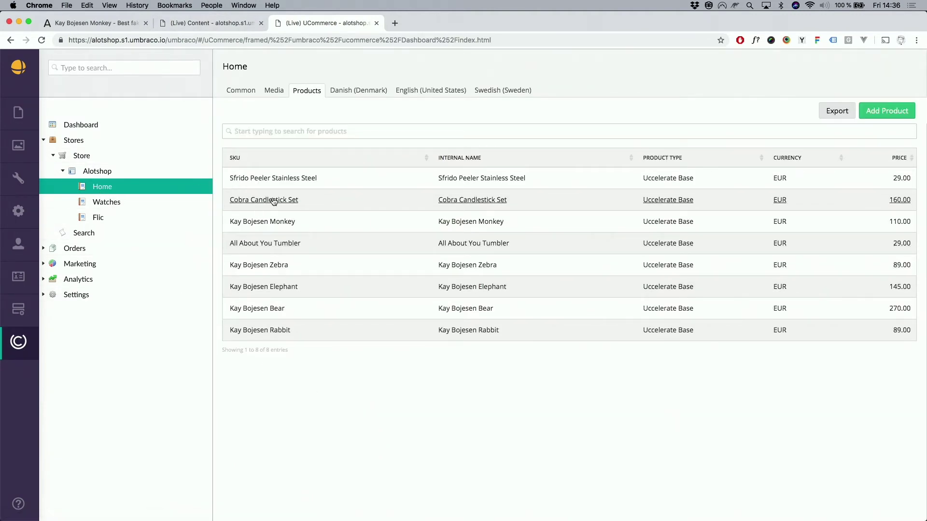
click(279, 223)
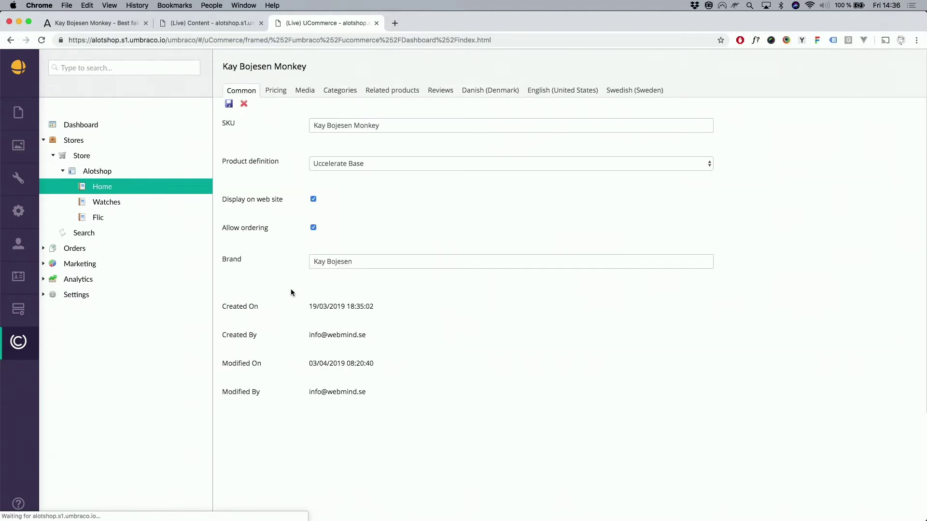
click(551, 90)
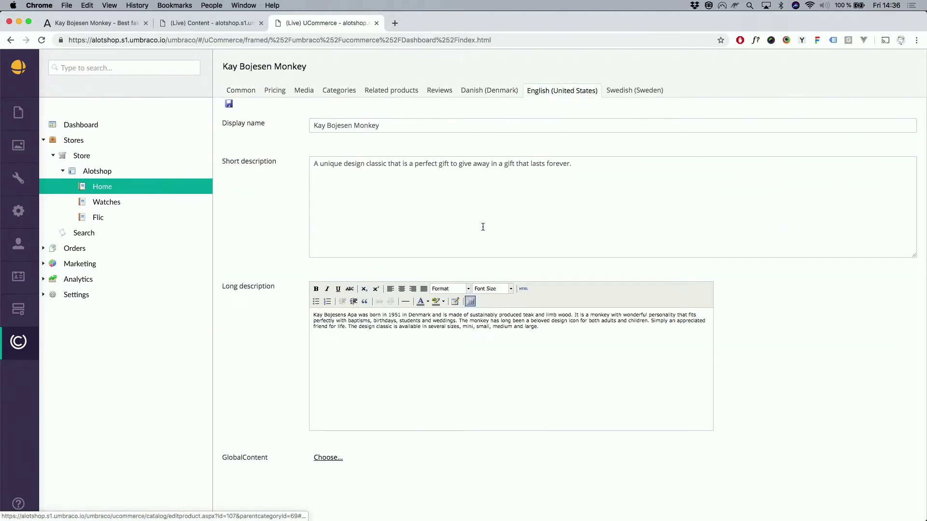
- Choose Gallery under Global Content as the monkey product's GlobalContent and save the product
click(325, 458)
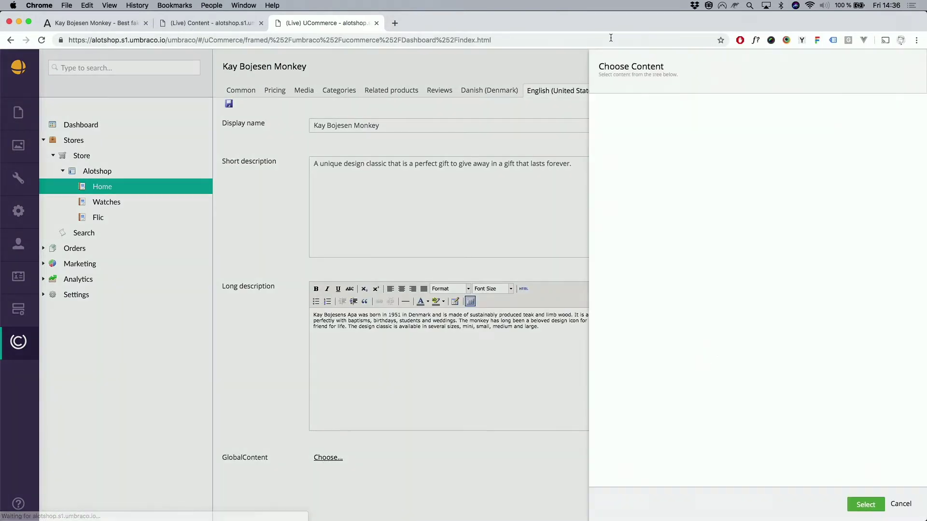
click(603, 135)
click(647, 167)
click(863, 505)
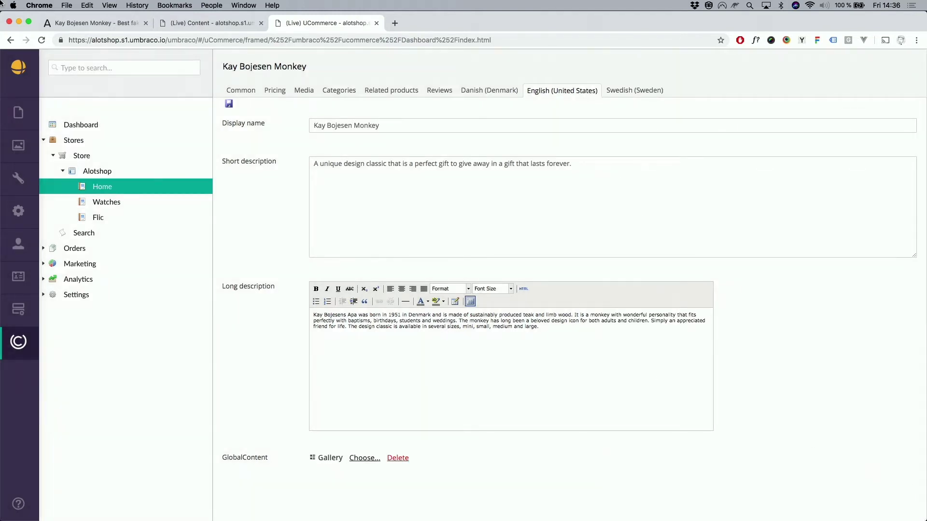
click(229, 103)
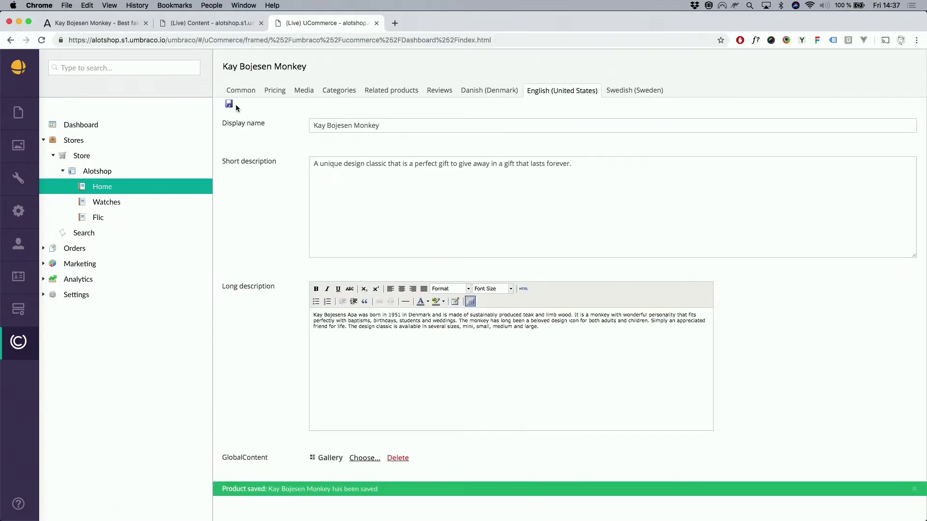
- Reload the monkey product page on the live site, check the gallery below the description, and browse its photos enlarged
click(86, 21)
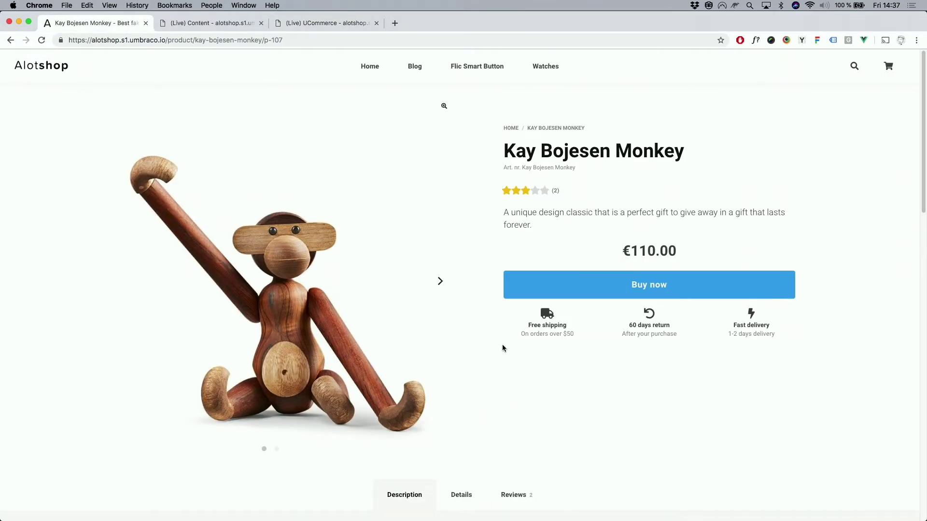
key(super+r)
scroll(662, 429, down, 8)
scroll(681, 324, up, 3)
scroll(681, 324, down, 3)
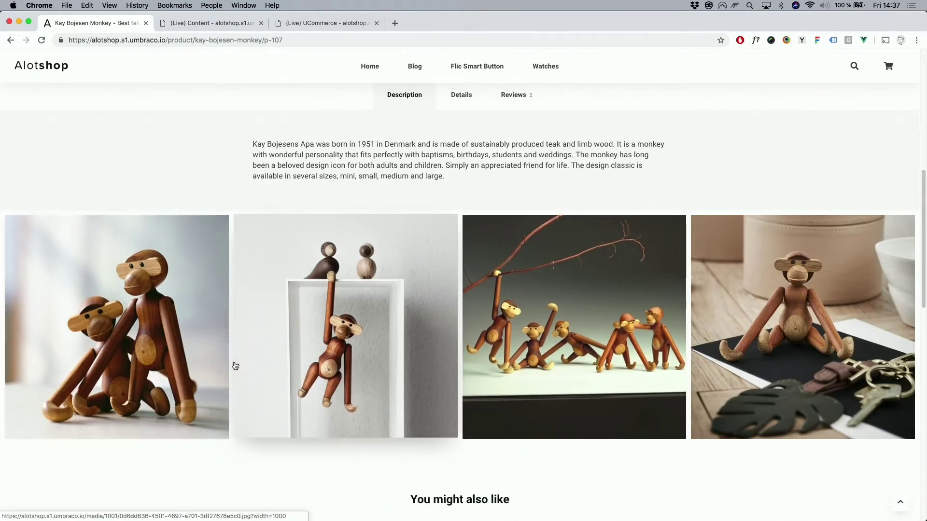
click(442, 229)
key(Right)
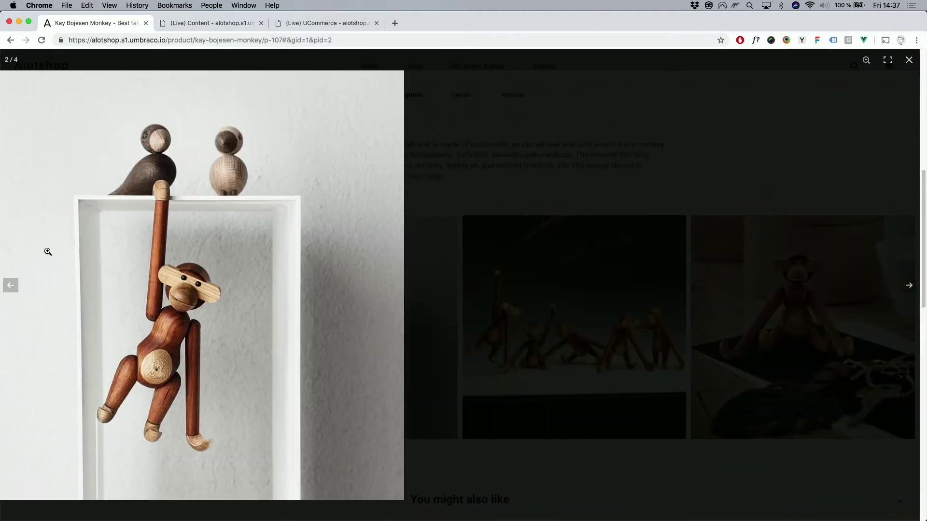
key(Right)
key(Escape)
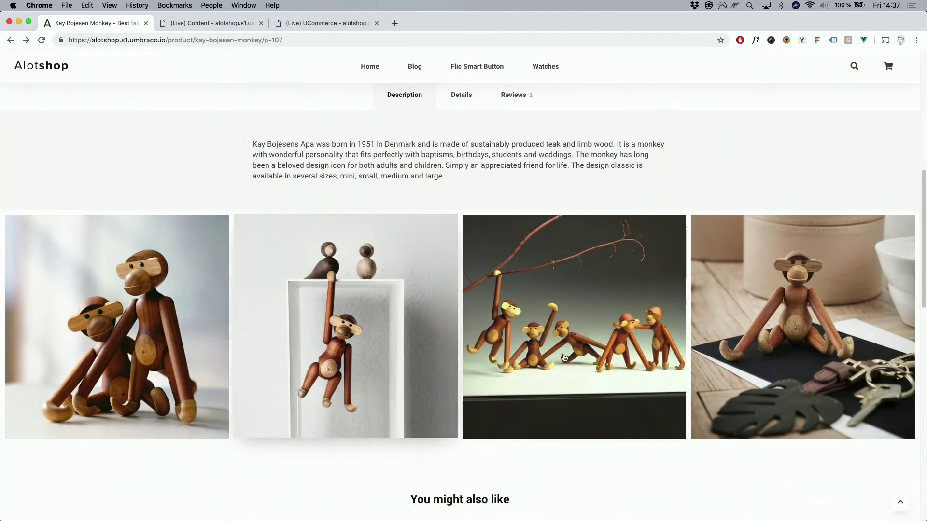
- Review the related products and newsletter sections down to the footer, and return to the product's purchase area
scroll(540, 362, down, 2)
scroll(540, 362, down, 10)
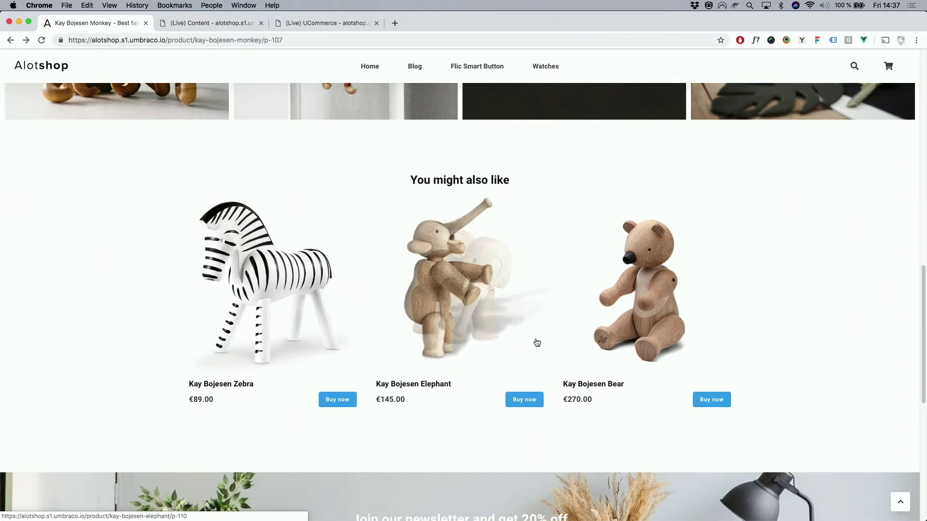
scroll(514, 270, down, 1)
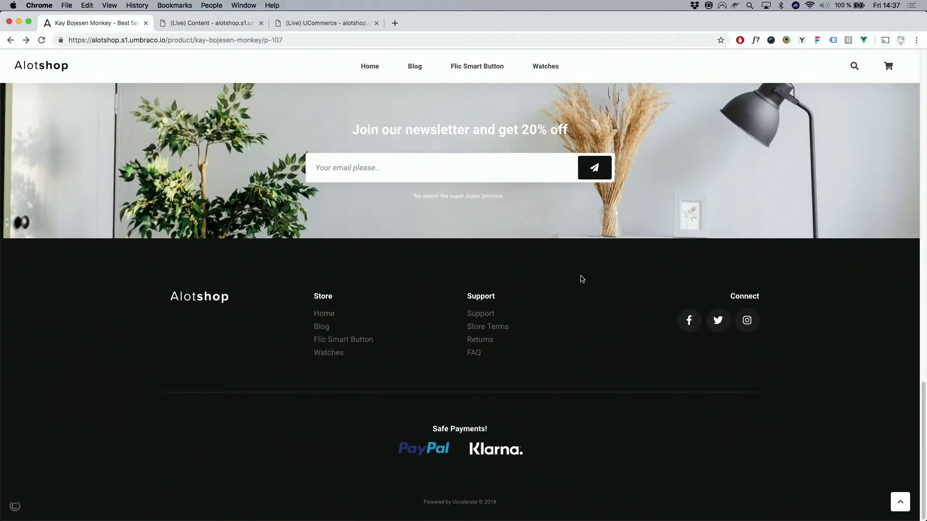
scroll(584, 319, up, 6)
scroll(593, 367, up, 12)
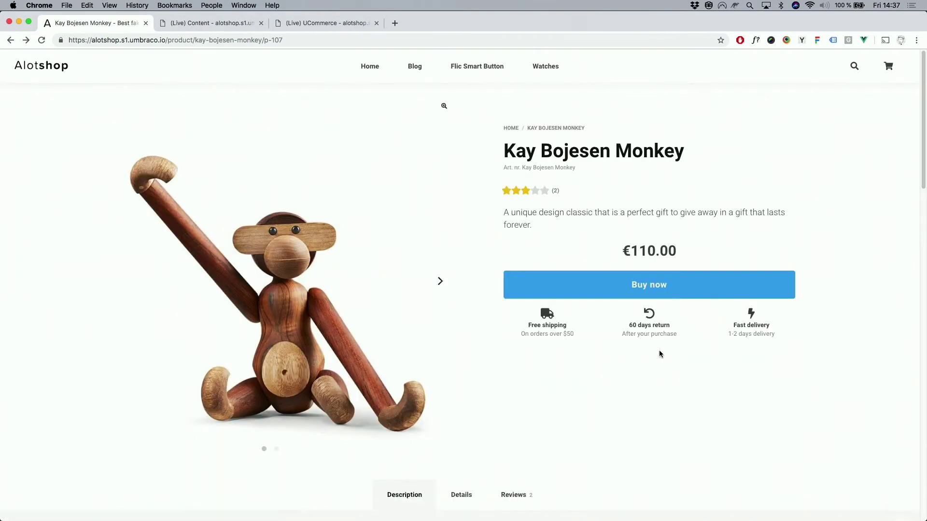
- Add the Kay Bojesen Monkey to the cart, plus the Classico 36 Silver White Leather Tan from the Watches page
click(617, 288)
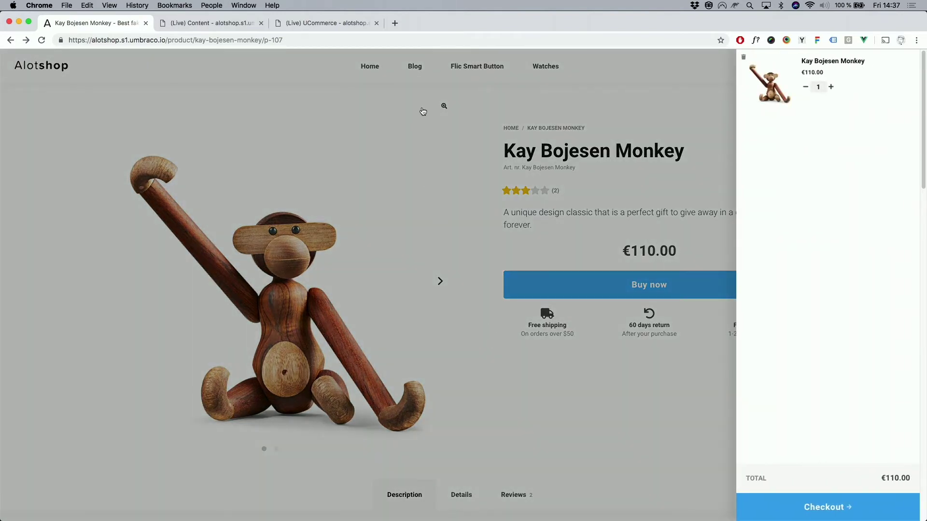
click(467, 194)
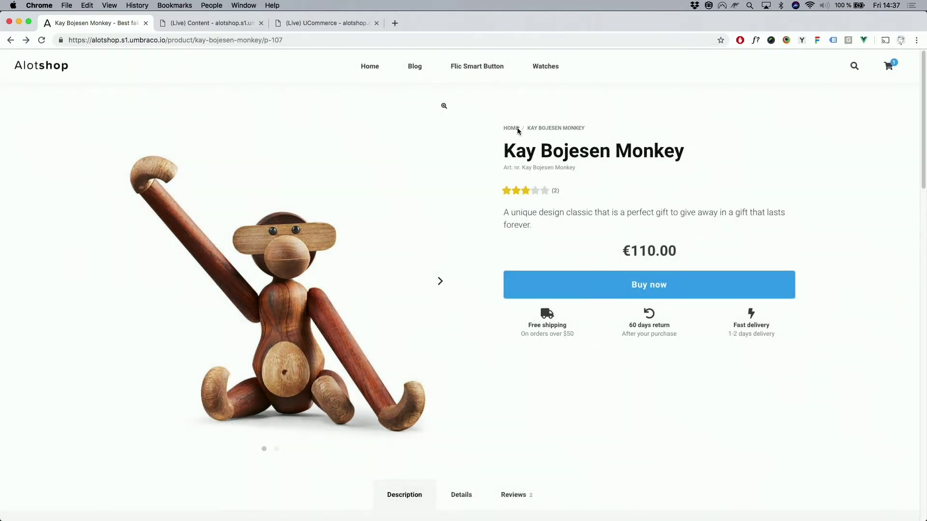
click(545, 66)
scroll(423, 424, down, 3)
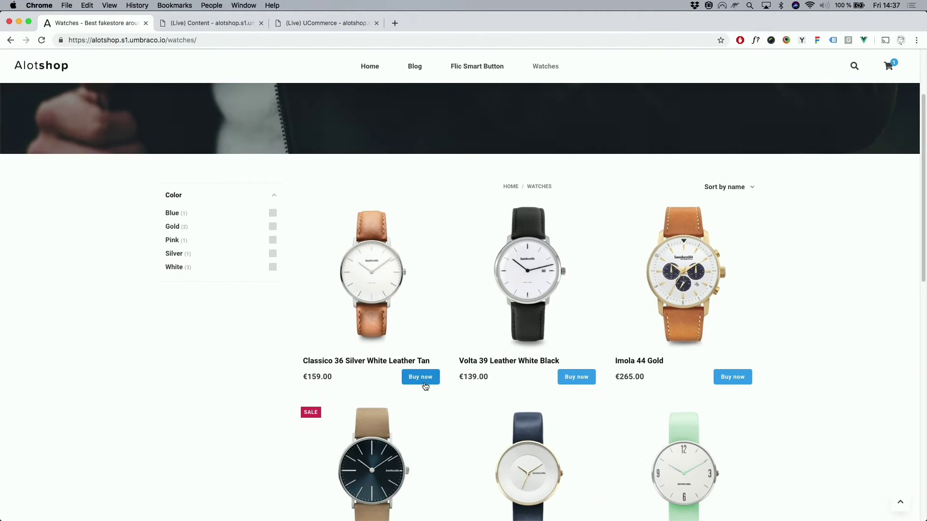
click(421, 379)
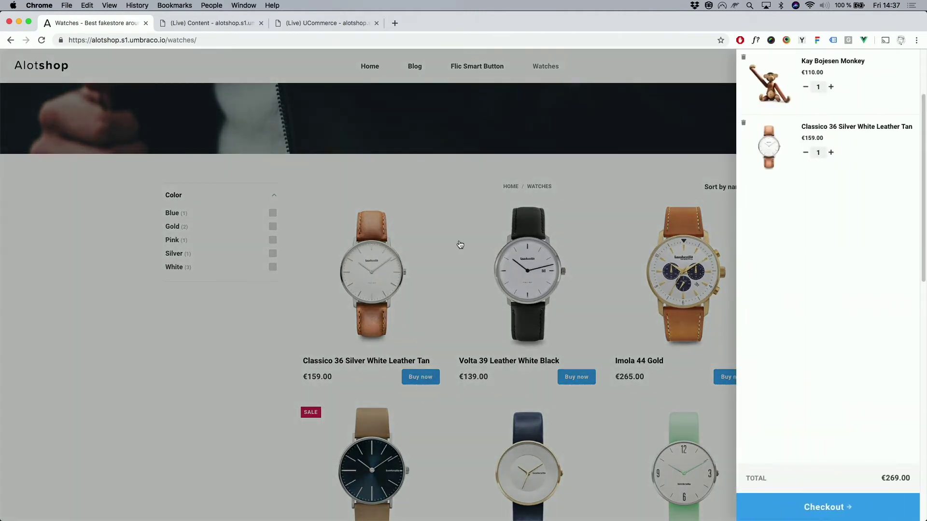
click(526, 132)
scroll(555, 237, up, 3)
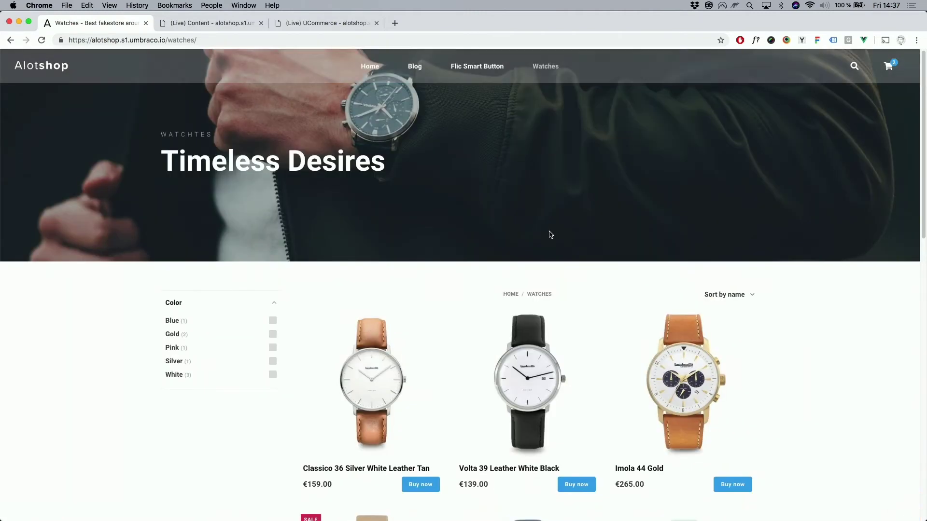
- Visit the store's home page and examine the Flic Smart Button page's features, gallery, partner logos, slider and everyday-use section
click(48, 71)
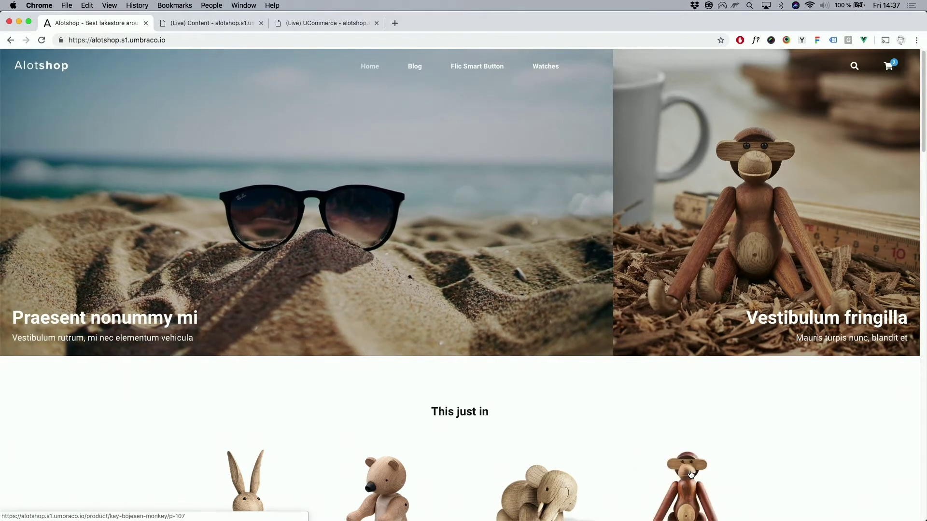
click(685, 447)
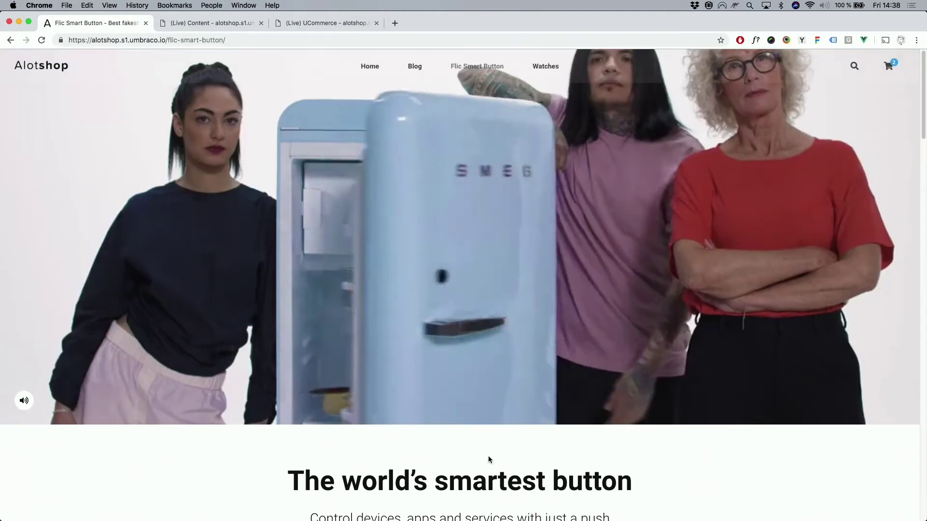
scroll(490, 459, down, 3)
scroll(536, 488, down, 3)
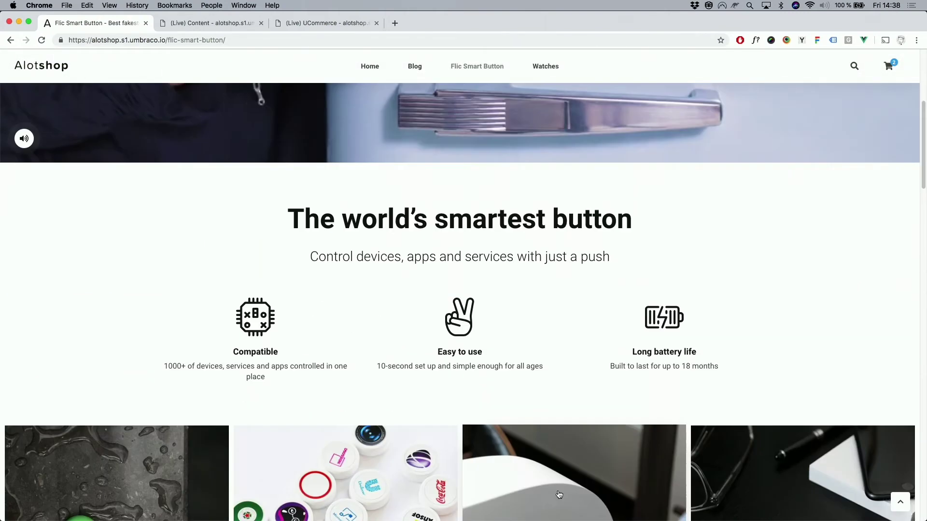
scroll(295, 391, down, 3)
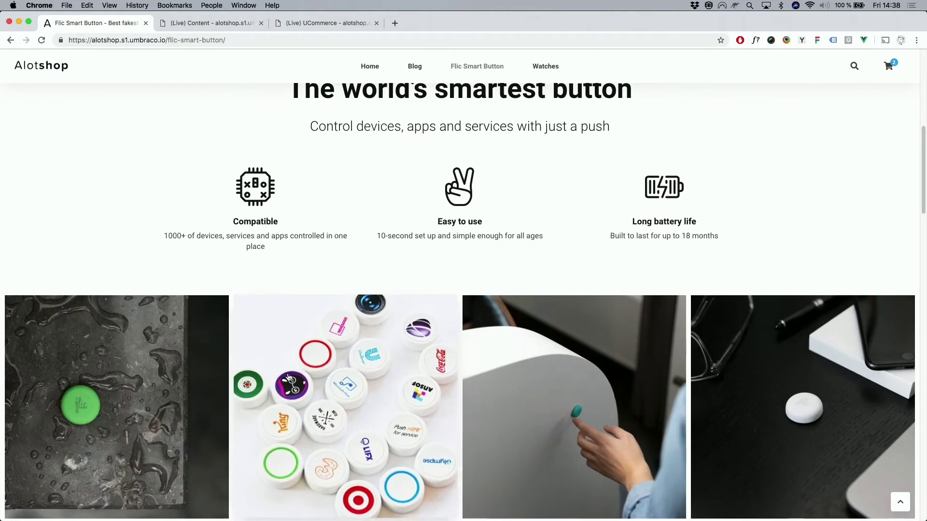
scroll(345, 466, down, 3)
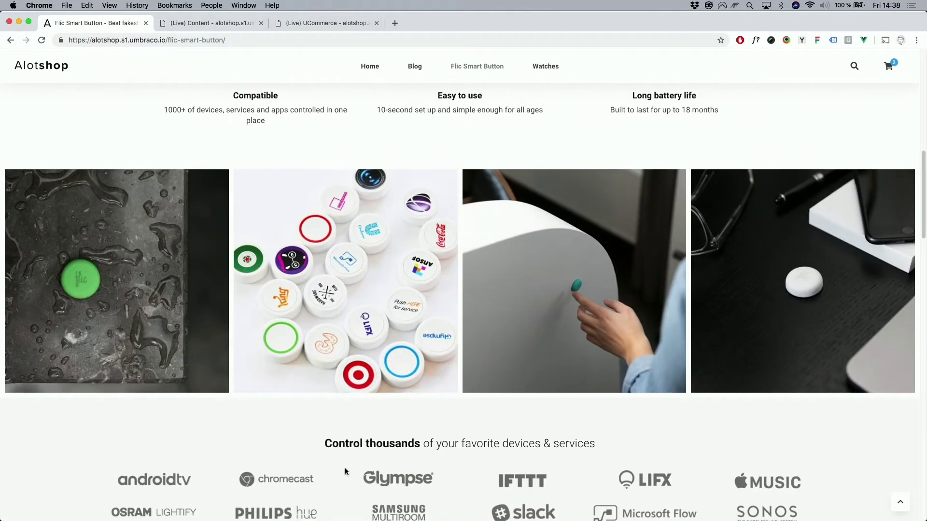
scroll(647, 430, down, 3)
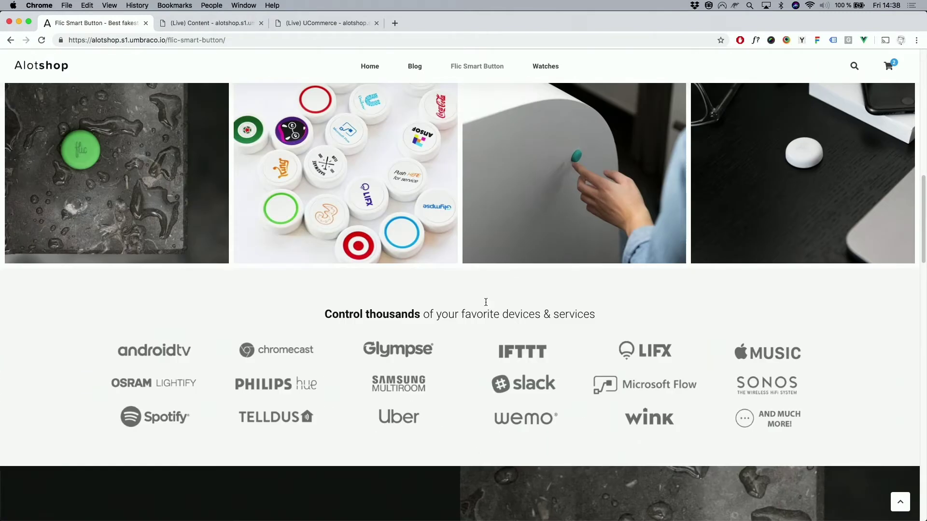
scroll(480, 439, down, 8)
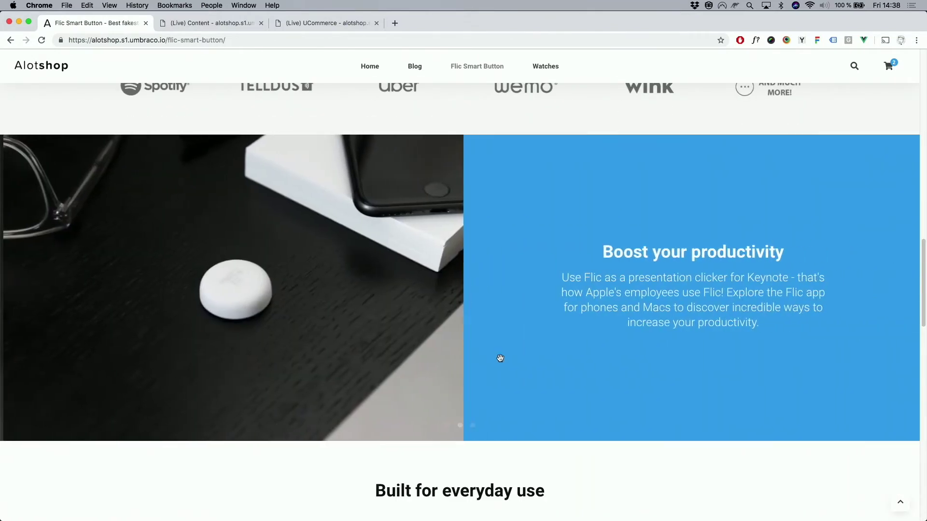
drag(496, 356, 215, 378)
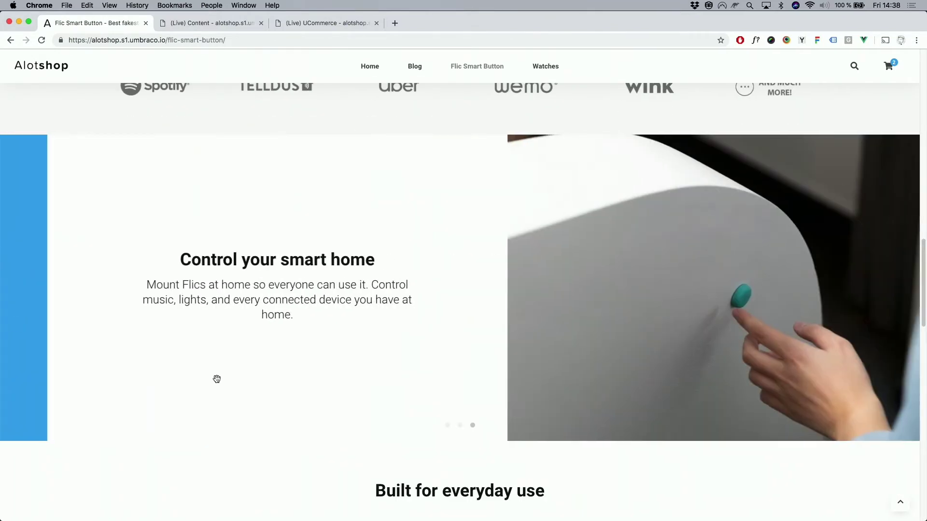
scroll(221, 372, down, 5)
scroll(222, 386, down, 3)
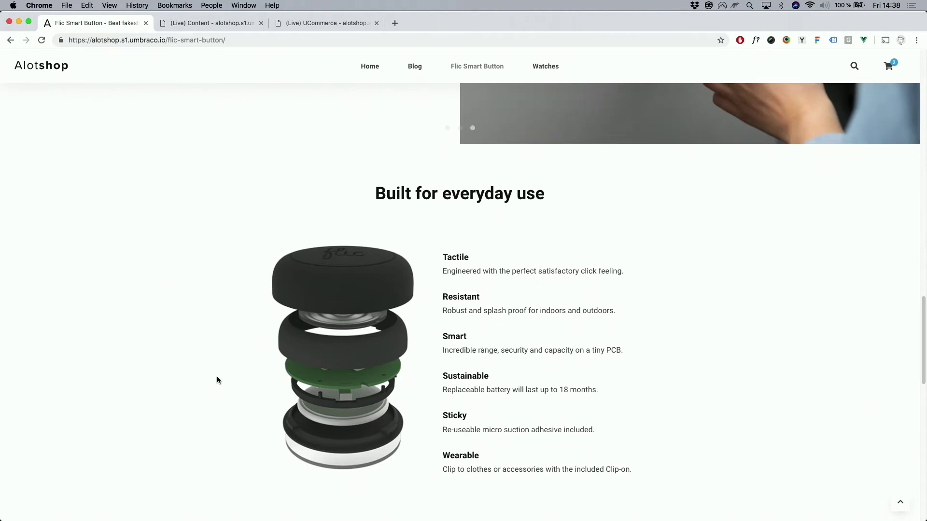
- Review the testimonials and the closing call-to-action section at the end of the Flic Smart Button page
scroll(247, 341, down, 1)
scroll(249, 345, down, 6)
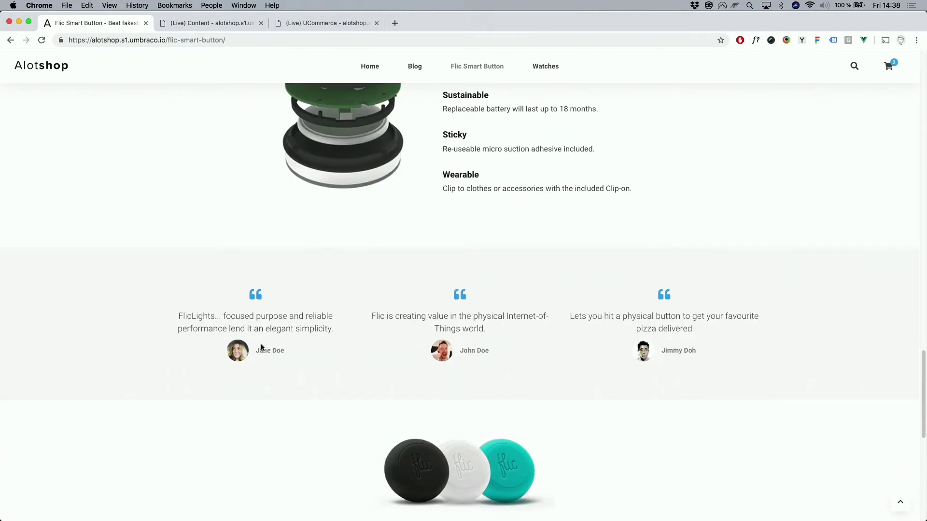
scroll(277, 357, down, 5)
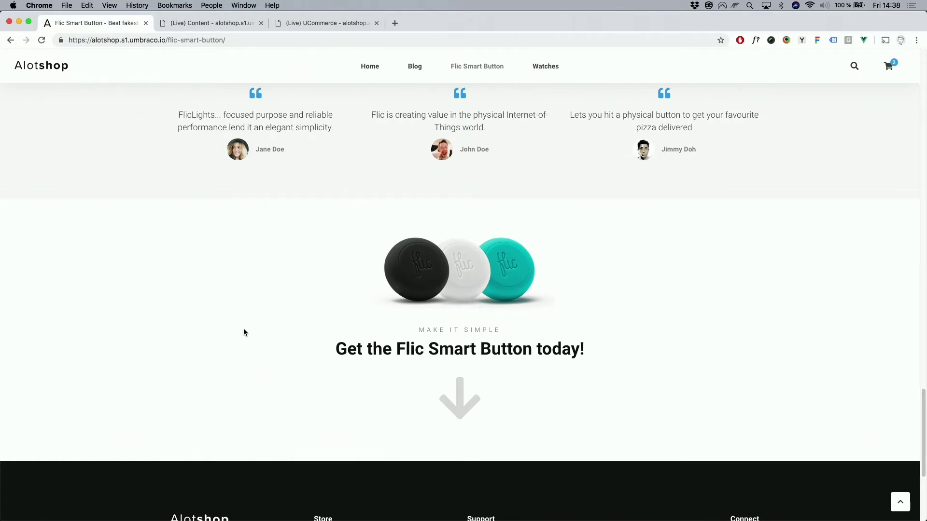
- In the Umbraco back office, add a Button column to the "Order now!" grid of the Flic Smart Button page
click(222, 25)
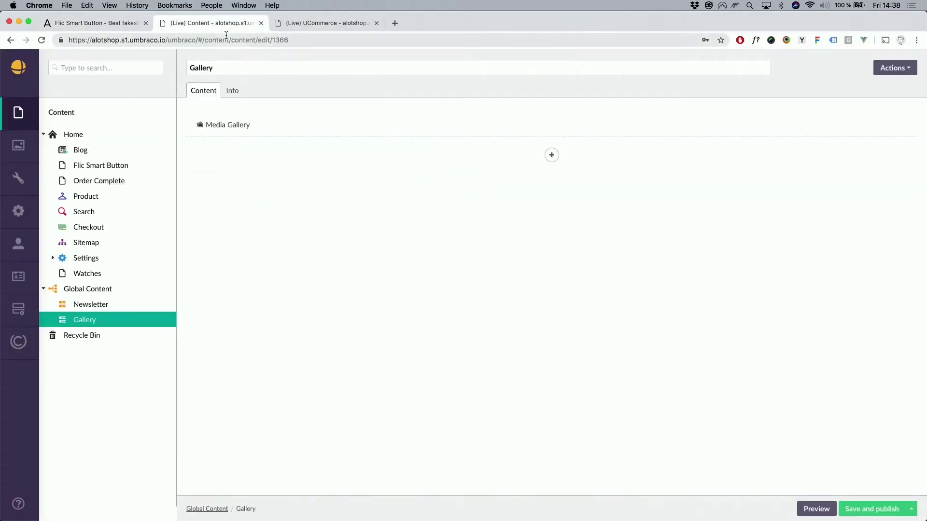
click(104, 167)
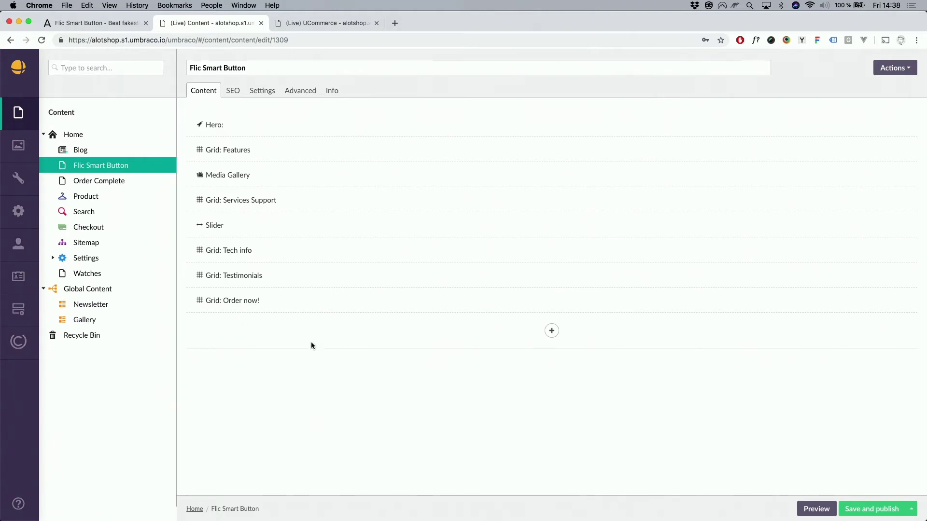
click(339, 300)
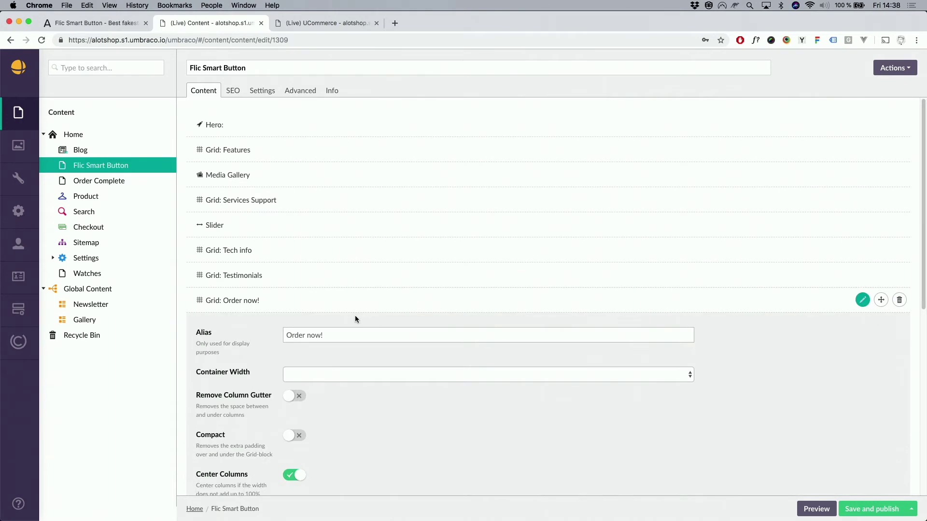
scroll(550, 347, down, 5)
scroll(627, 375, down, 3)
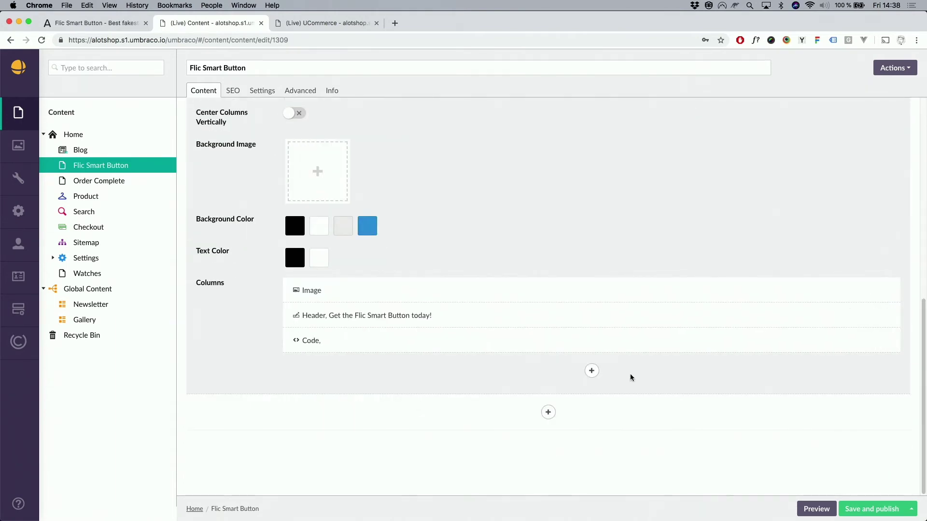
click(592, 373)
click(585, 325)
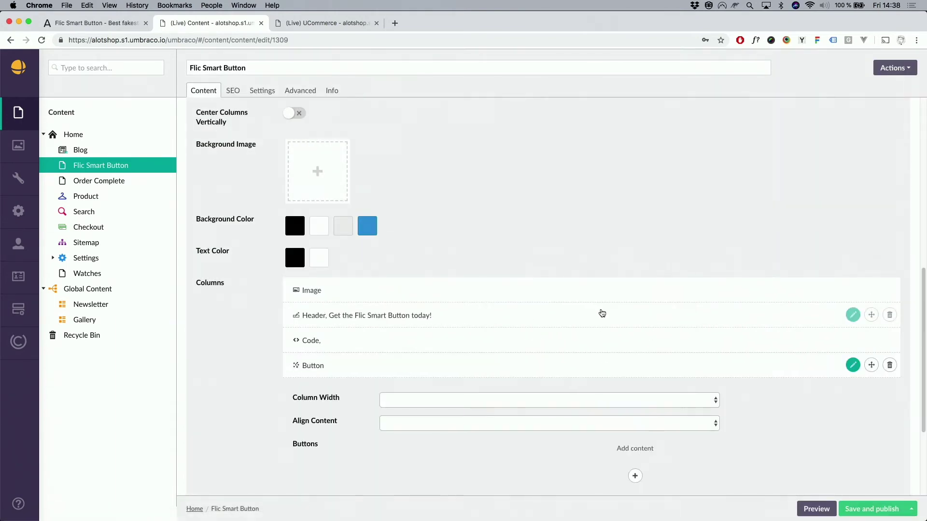
- Set the new button column's width to 100% and its content alignment to center
scroll(494, 254, down, 3)
click(494, 255)
click(476, 333)
click(390, 278)
click(416, 295)
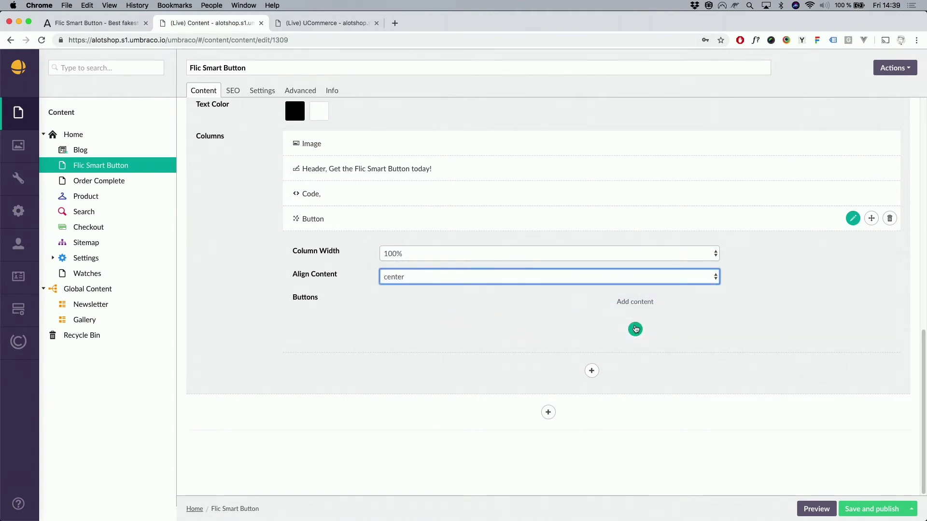
- Add a Buy Button to the column and link it to the product flic1 - Flic from the Alotshop catalog's Flic category
click(635, 329)
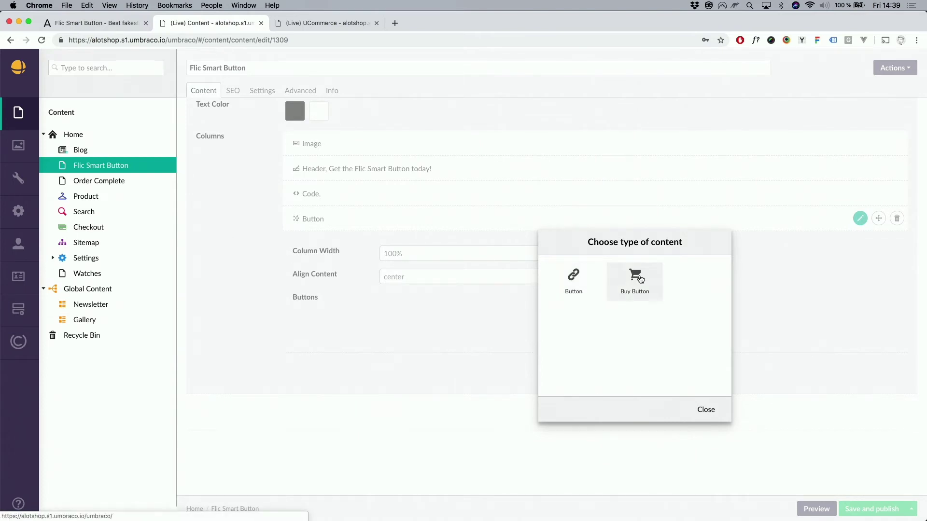
click(626, 284)
scroll(555, 347, down, 2)
click(483, 322)
click(503, 349)
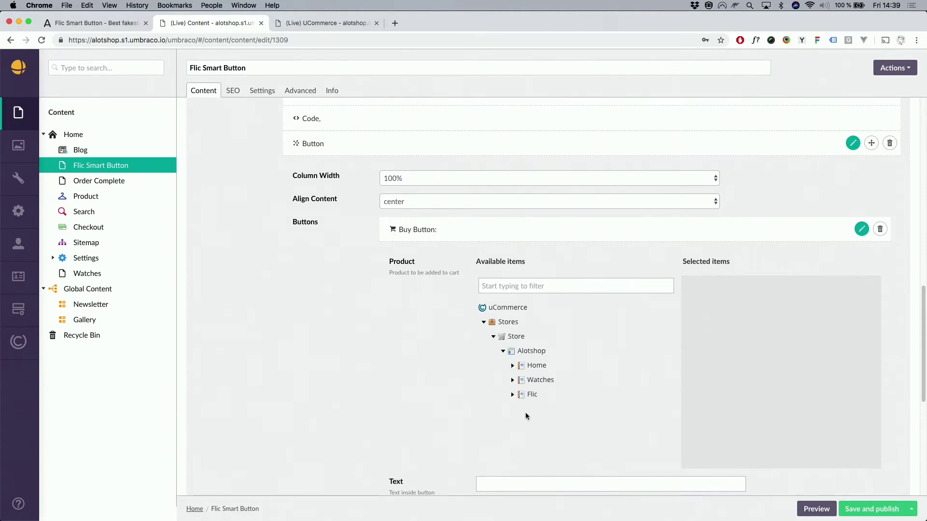
click(513, 395)
click(543, 409)
- Give the buy button the text "Order now", the blue color and the big size, and publish the page
scroll(647, 372, down, 3)
text(Order now)
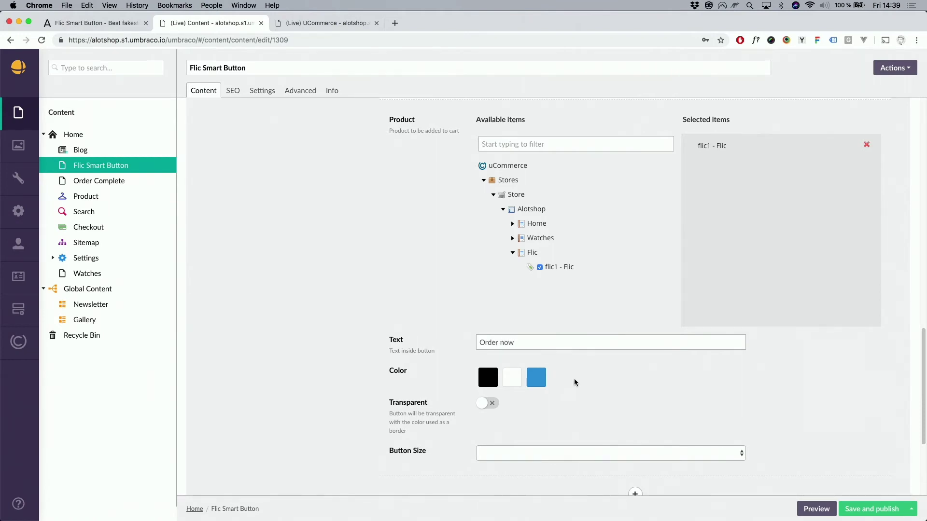
click(534, 386)
scroll(567, 426, down, 3)
click(513, 291)
click(497, 317)
click(860, 512)
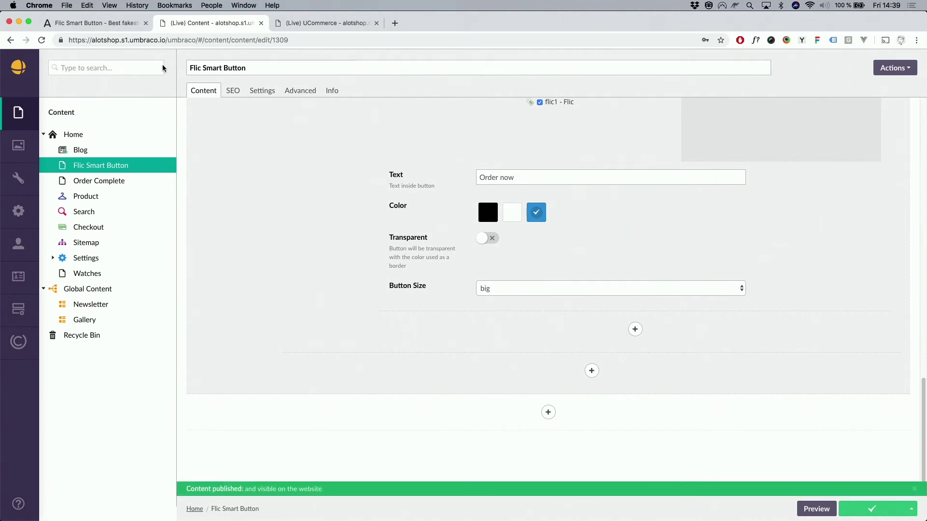
- Reload the live Flic Smart Button page and add the Flic to the cart with its new order button
click(117, 25)
key(super+r)
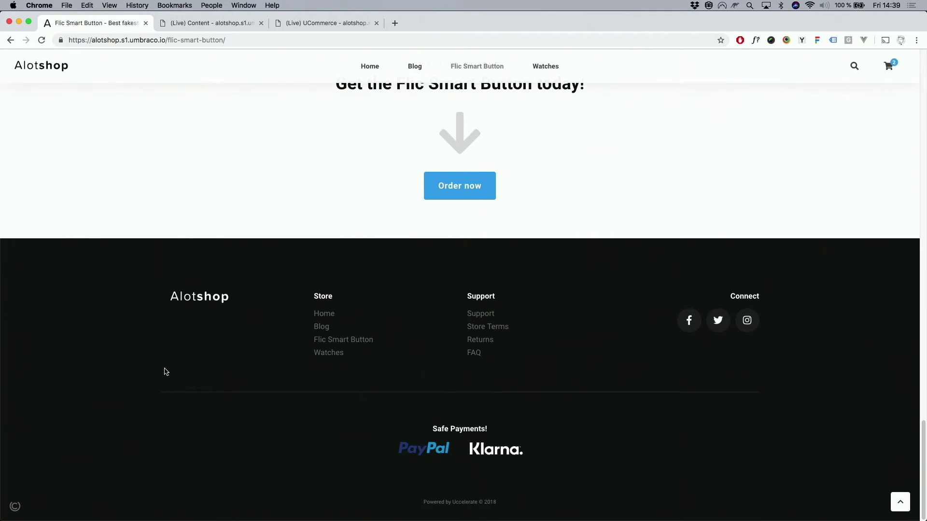
scroll(280, 299, up, 2)
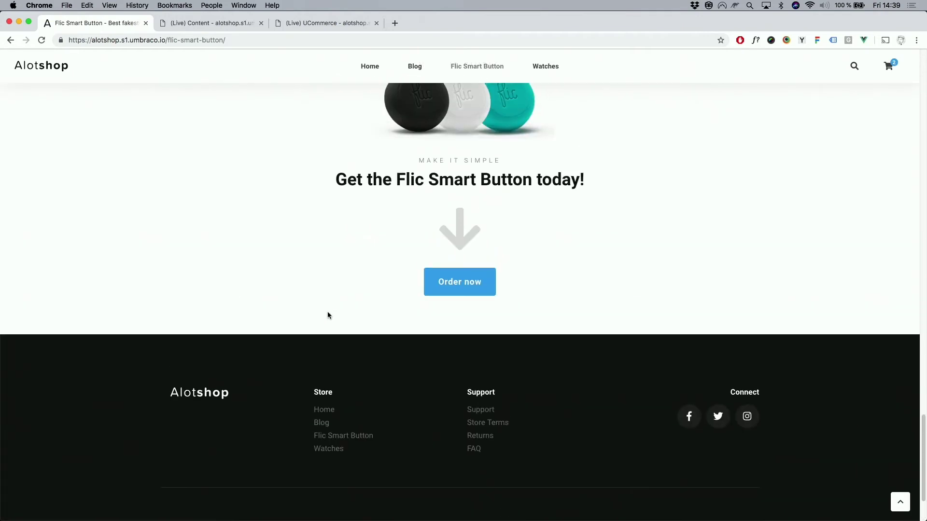
click(453, 284)
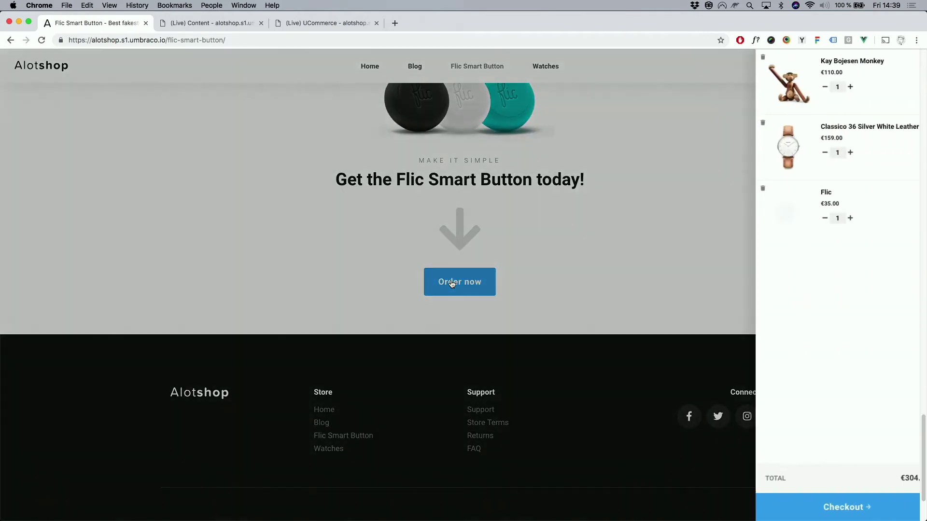